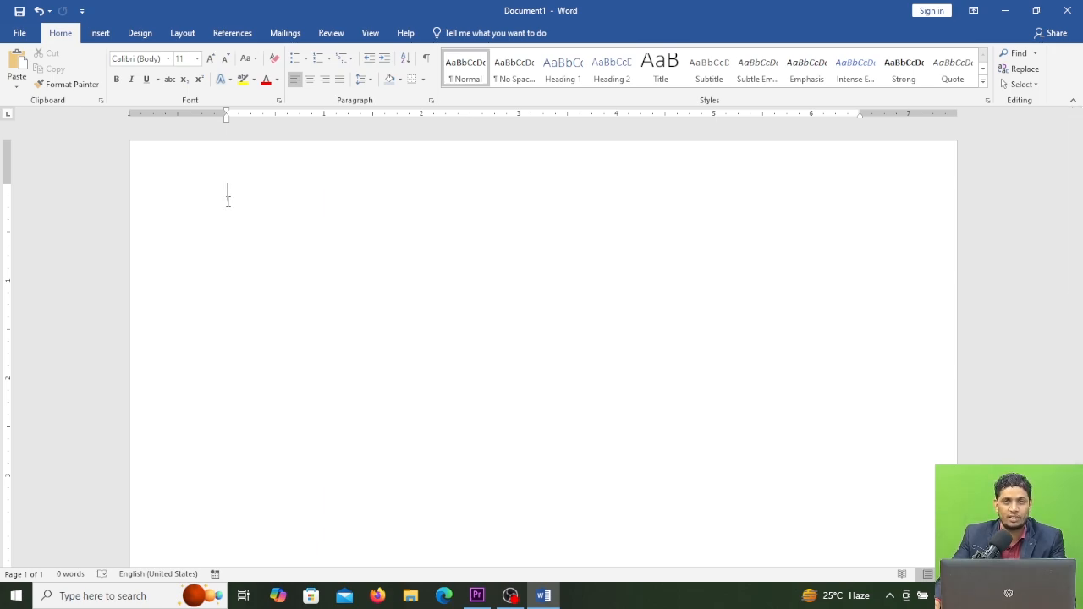
Step: Insert a 4x4 table into the blank document
left_click(98, 34)
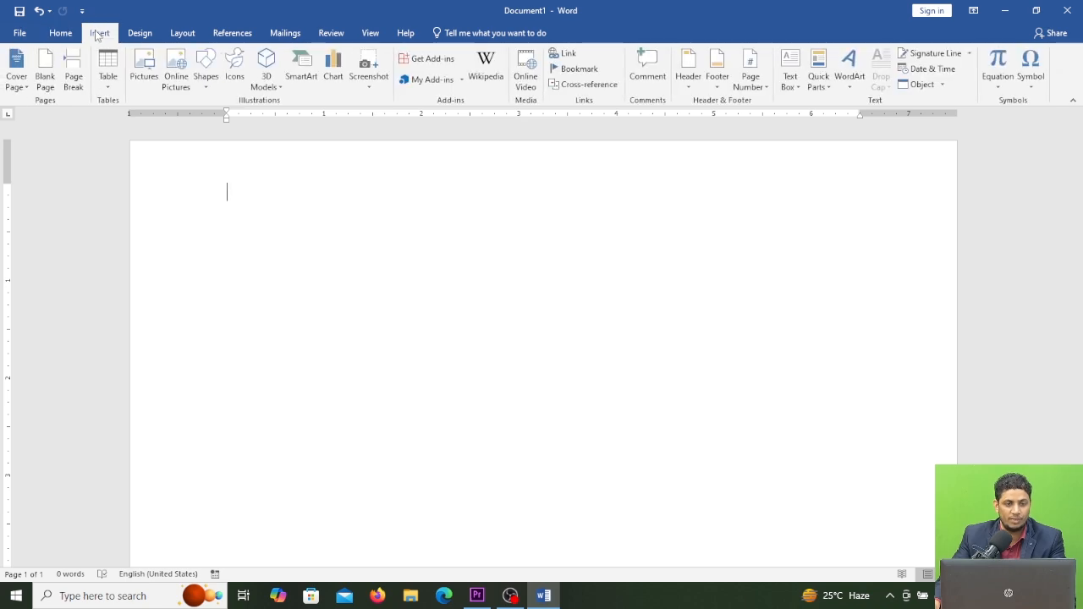
left_click(109, 84)
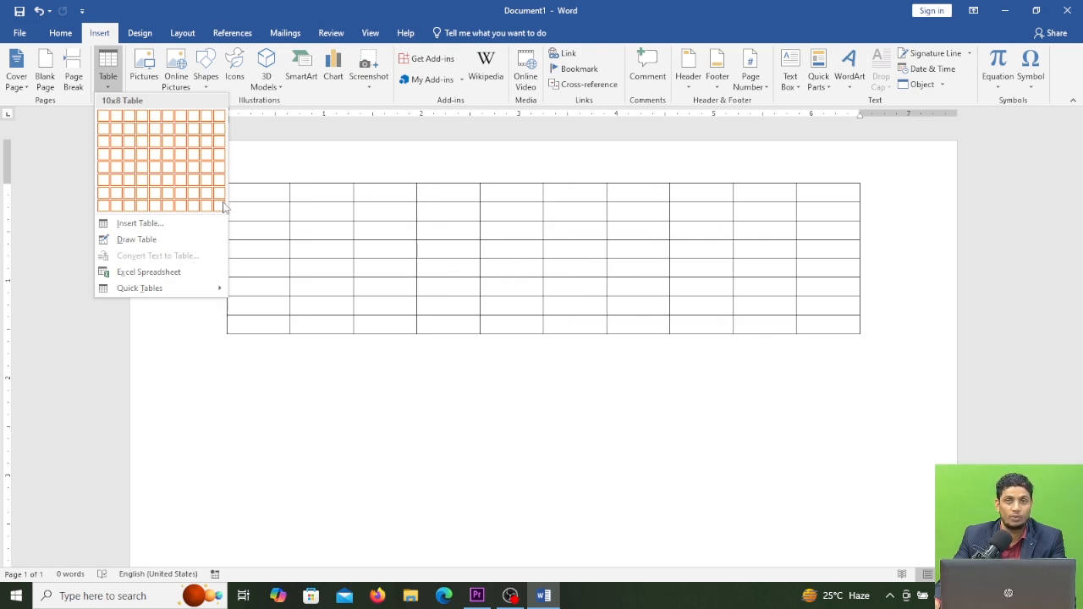
left_click(145, 157)
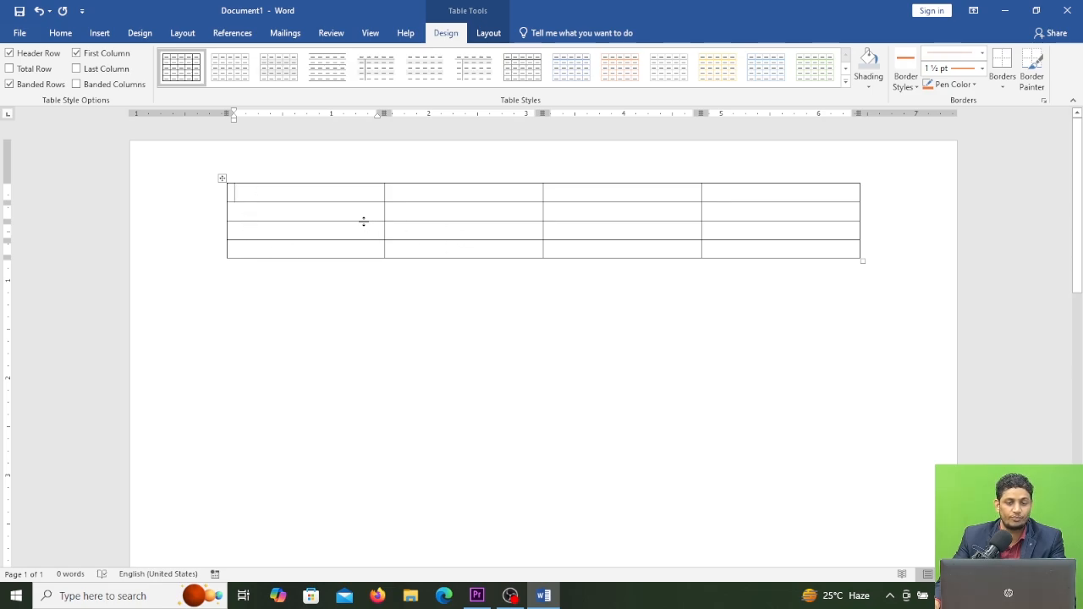
Step: Move the table slightly down the page and widen it a little to the right
left_click(224, 178)
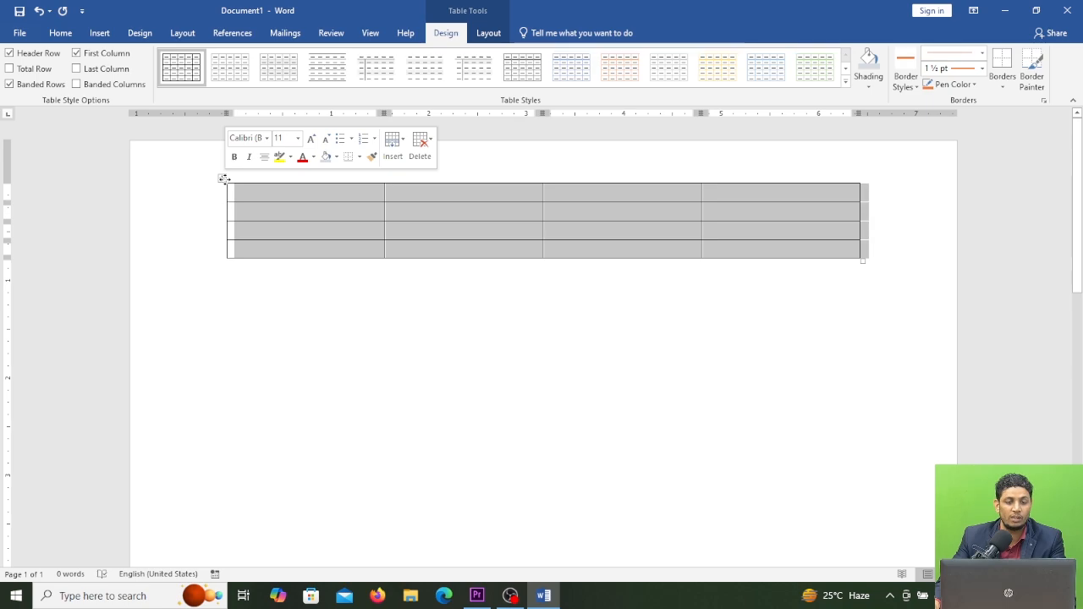
mouse_move(223, 178)
left_mouse_down()
mouse_move(271, 198)
mouse_move(226, 200)
mouse_move(224, 178)
mouse_move(218, 200)
mouse_move(212, 178)
mouse_move(222, 242)
mouse_move(225, 185)
left_mouse_up()
left_click(237, 198)
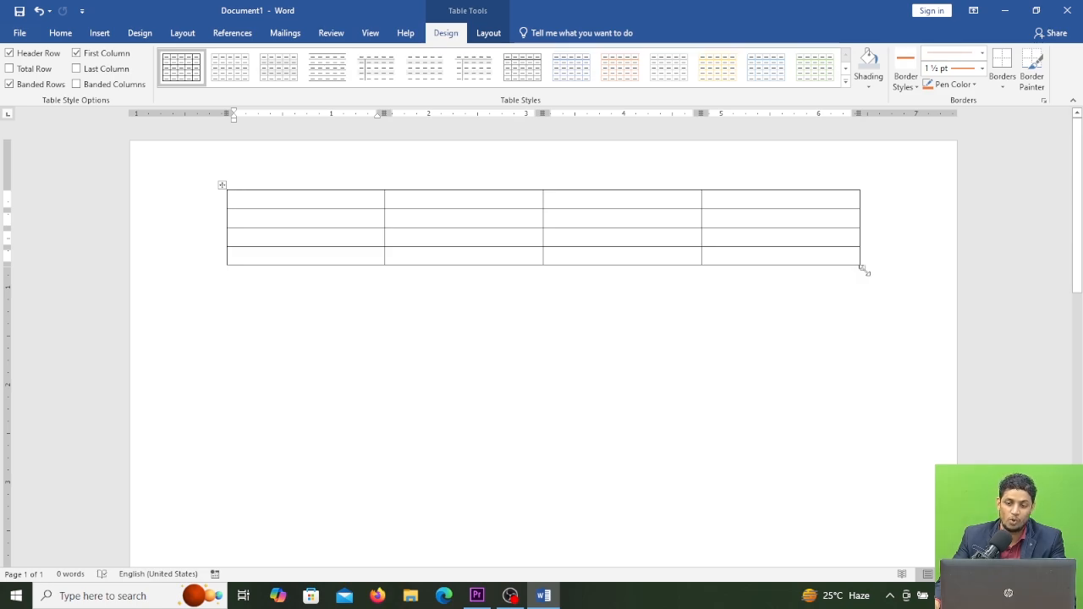
mouse_move(865, 270)
left_mouse_down()
mouse_move(675, 269)
mouse_move(871, 264)
left_mouse_up()
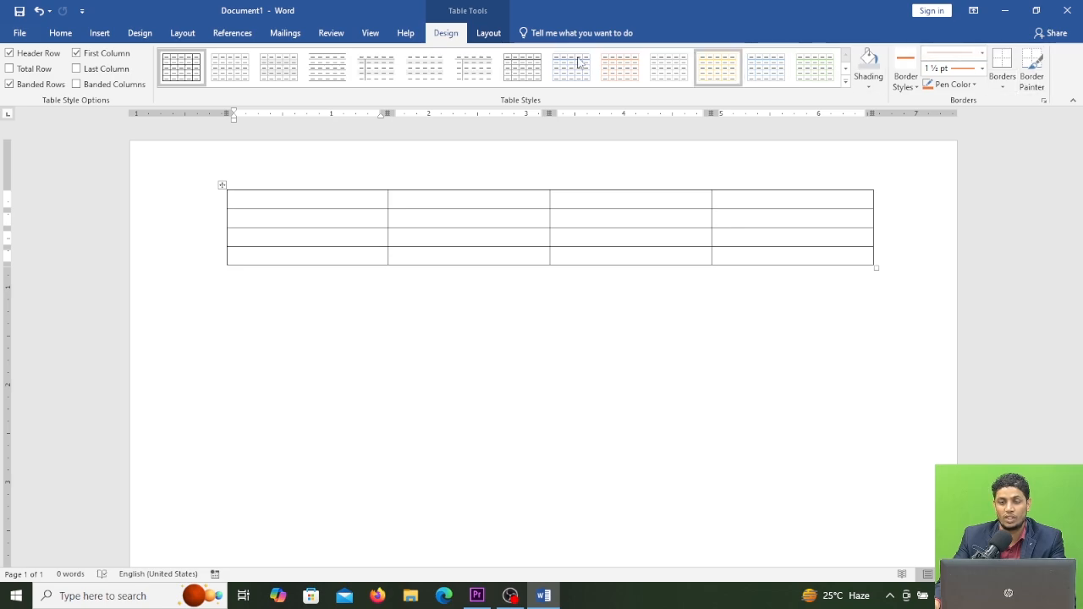
Step: Select the whole table and apply a grey grid table style from the styles gallery
left_click(315, 294)
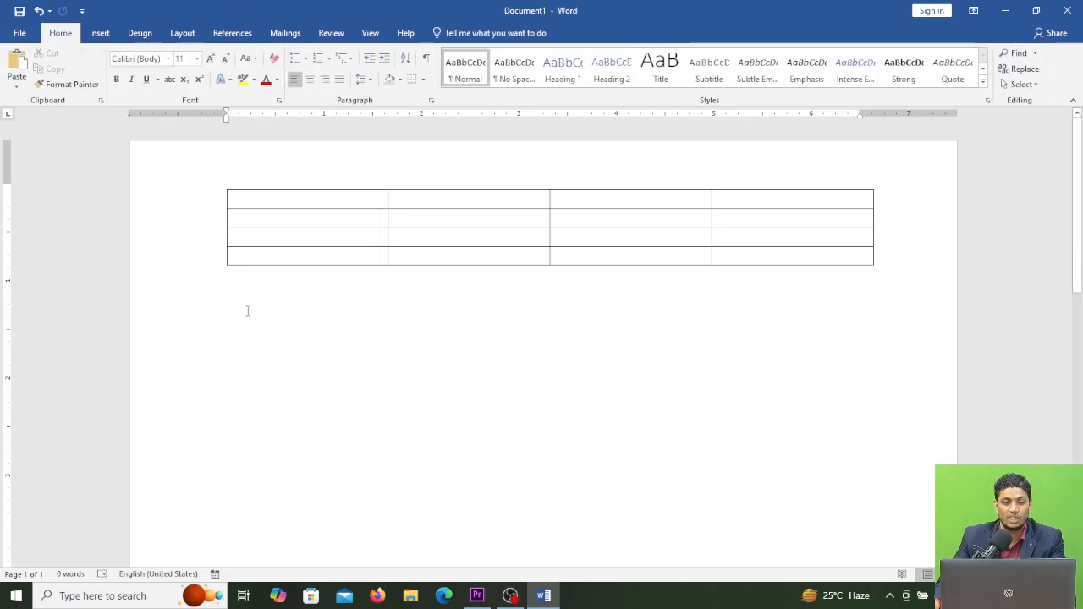
left_click(257, 198)
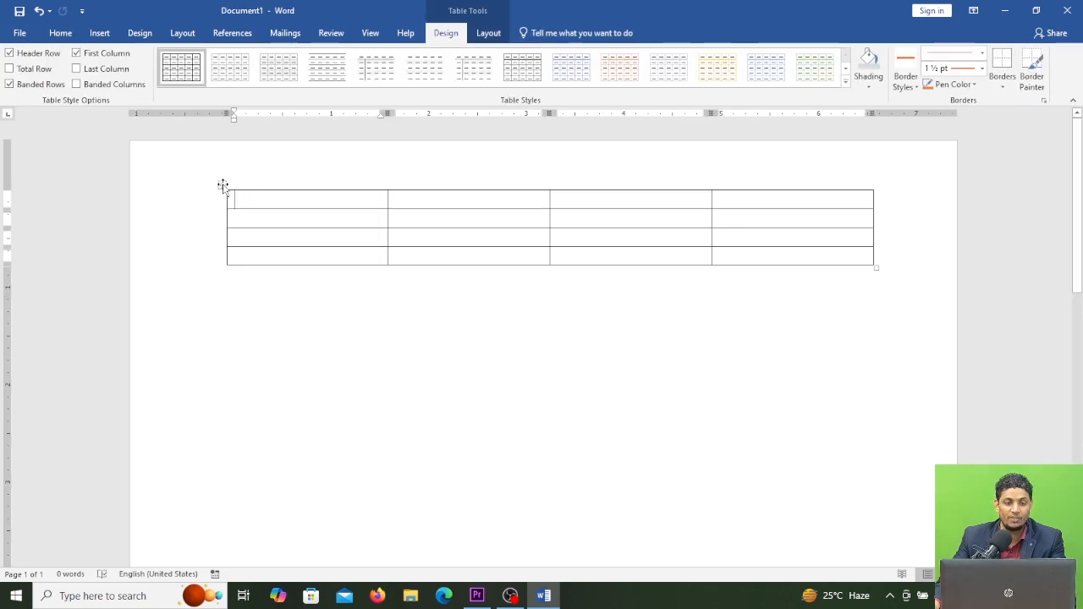
left_click(222, 186)
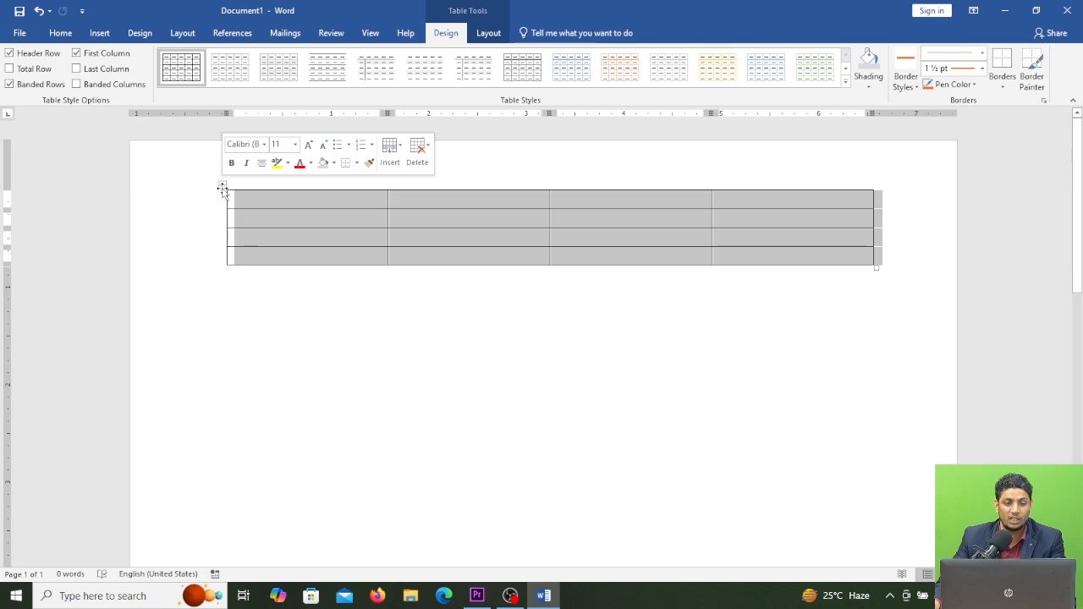
left_click(452, 193)
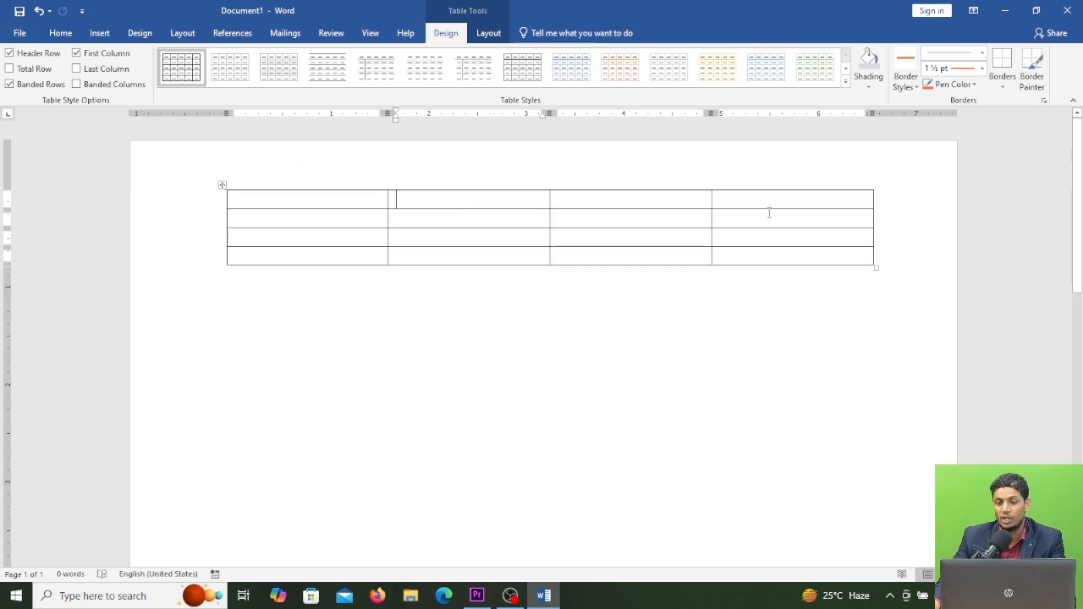
left_click_drag(750, 200, 370, 200)
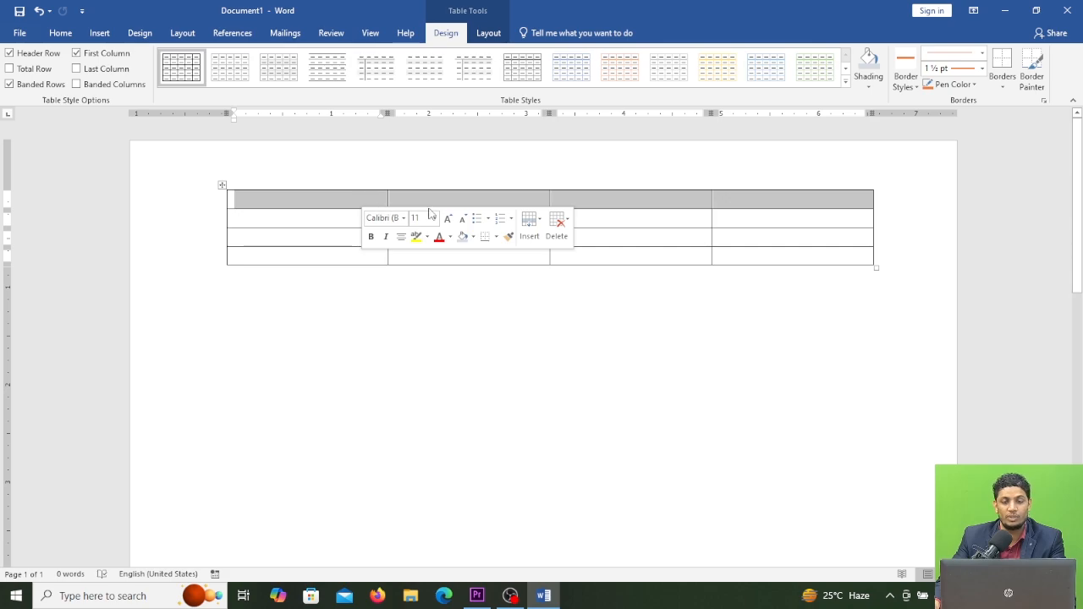
left_click(755, 227)
left_click_drag(309, 200, 784, 252)
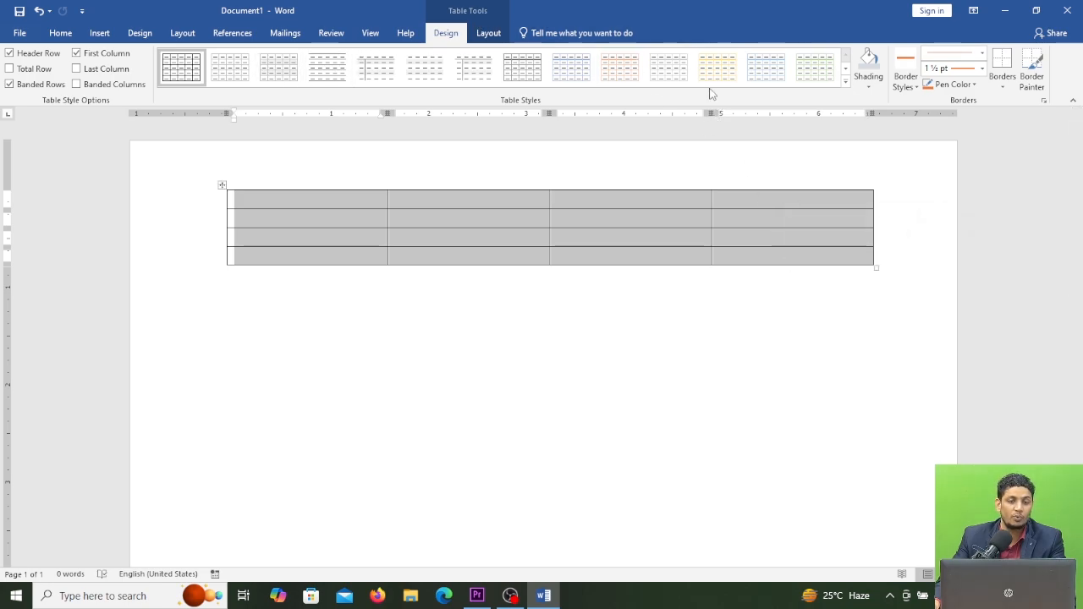
left_click(846, 82)
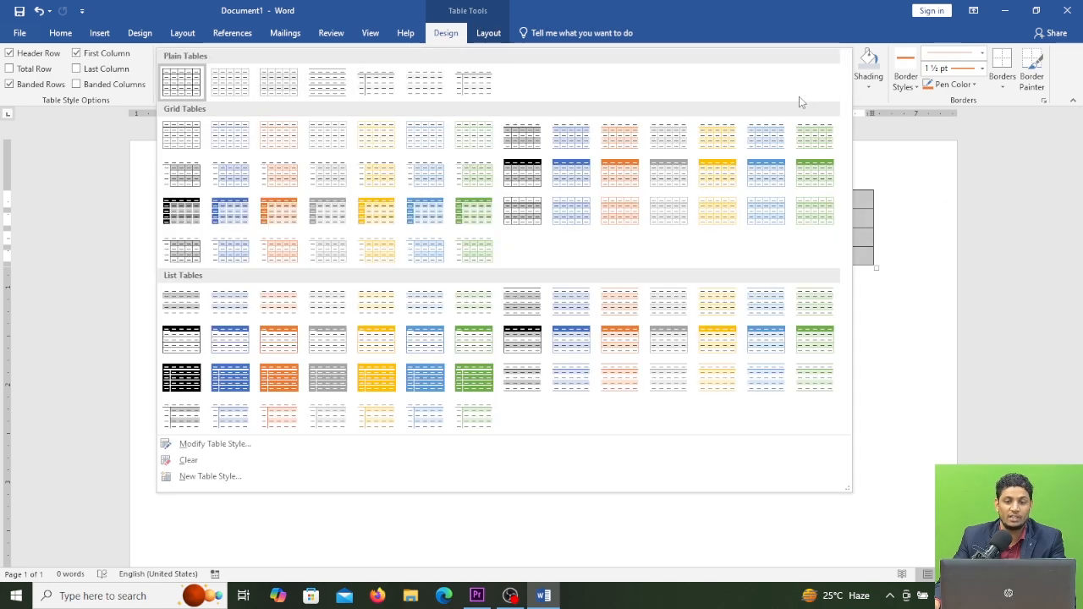
left_click(179, 188)
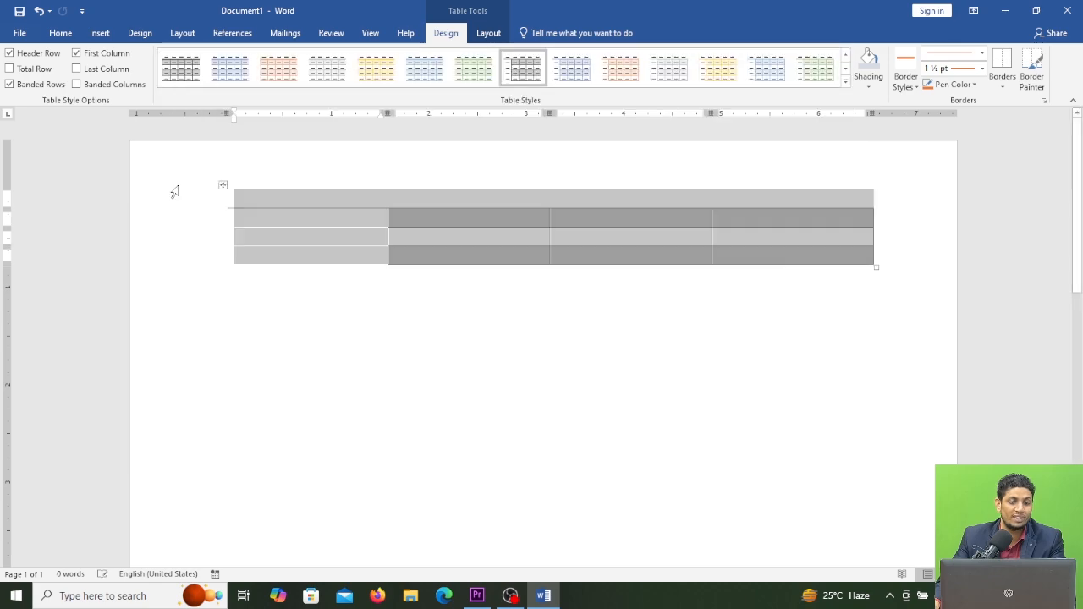
Step: Switch the table to a black-header dark grid table style
left_click(846, 82)
left_click(172, 214)
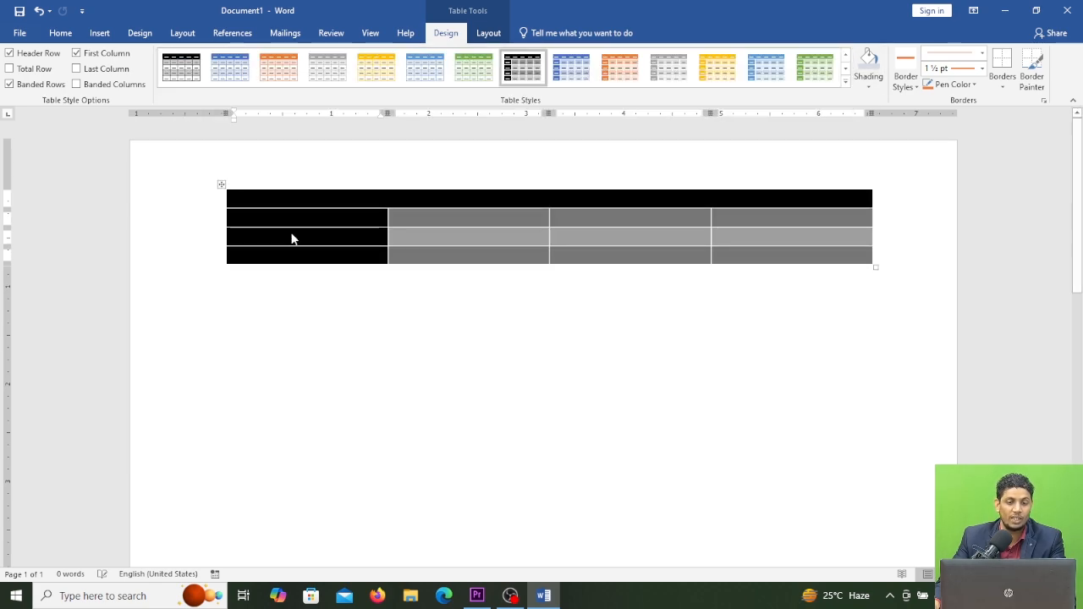
left_click_drag(761, 246, 367, 217)
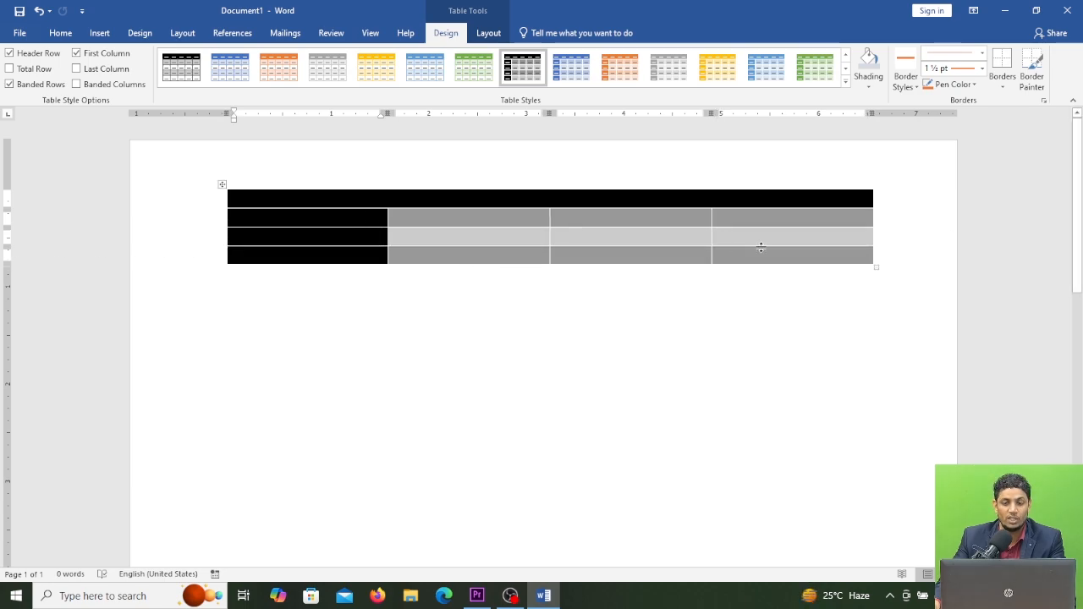
left_click_drag(743, 257, 287, 204)
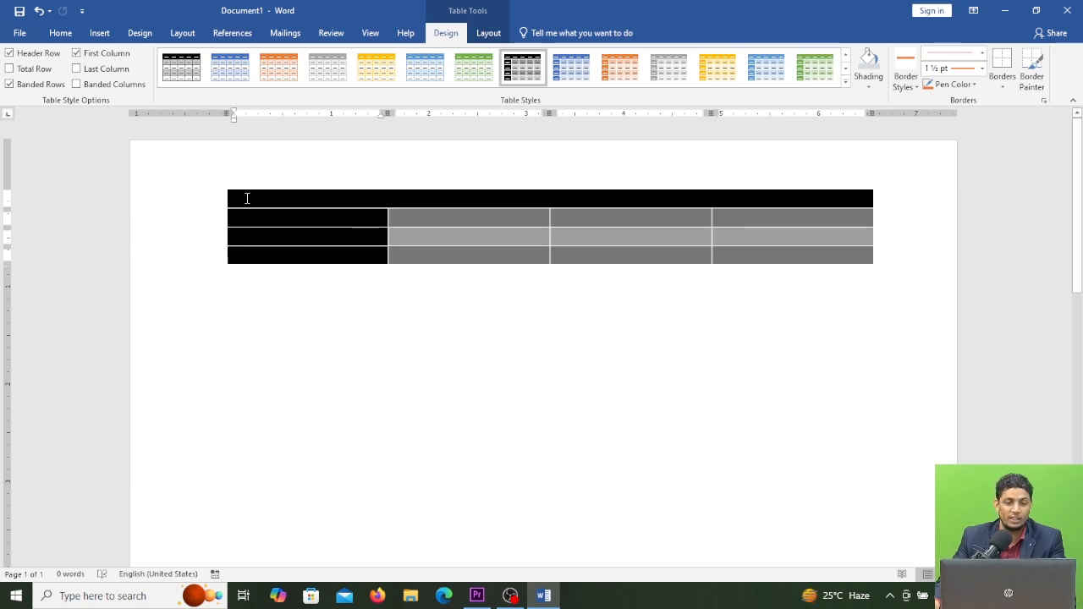
Step: Reset the table to the plain Table Grid style
left_click(845, 83)
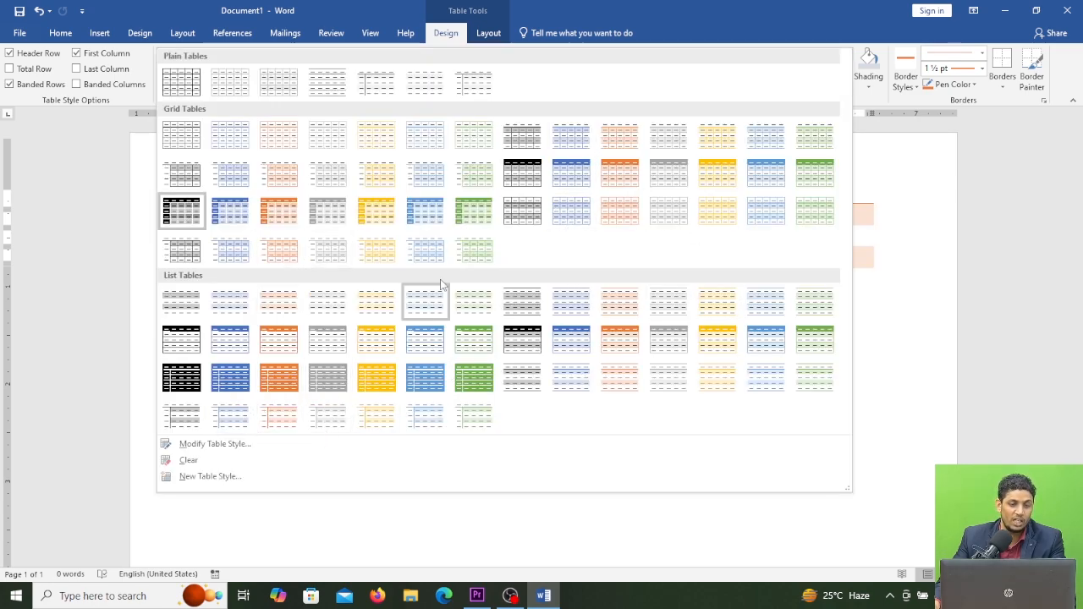
left_click(186, 94)
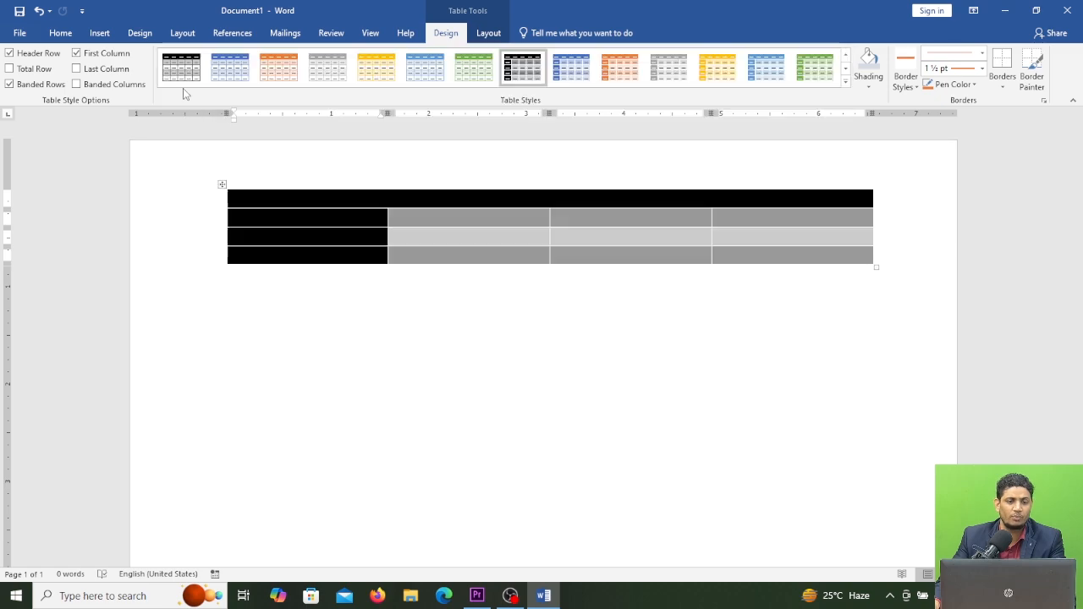
left_click(294, 231)
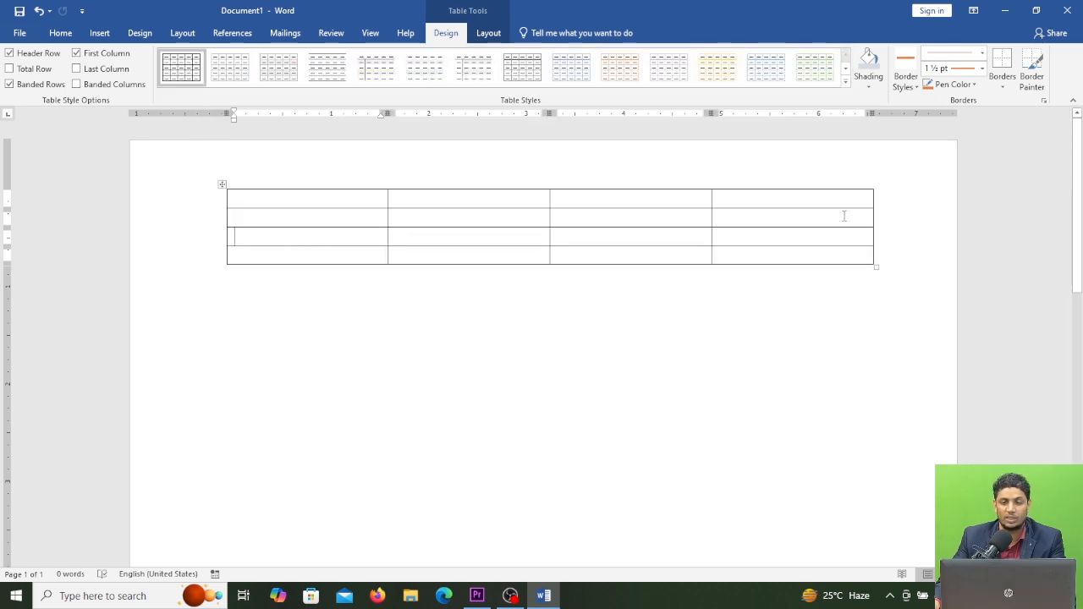
Step: Shade the table's header row gold
left_click_drag(796, 198, 334, 190)
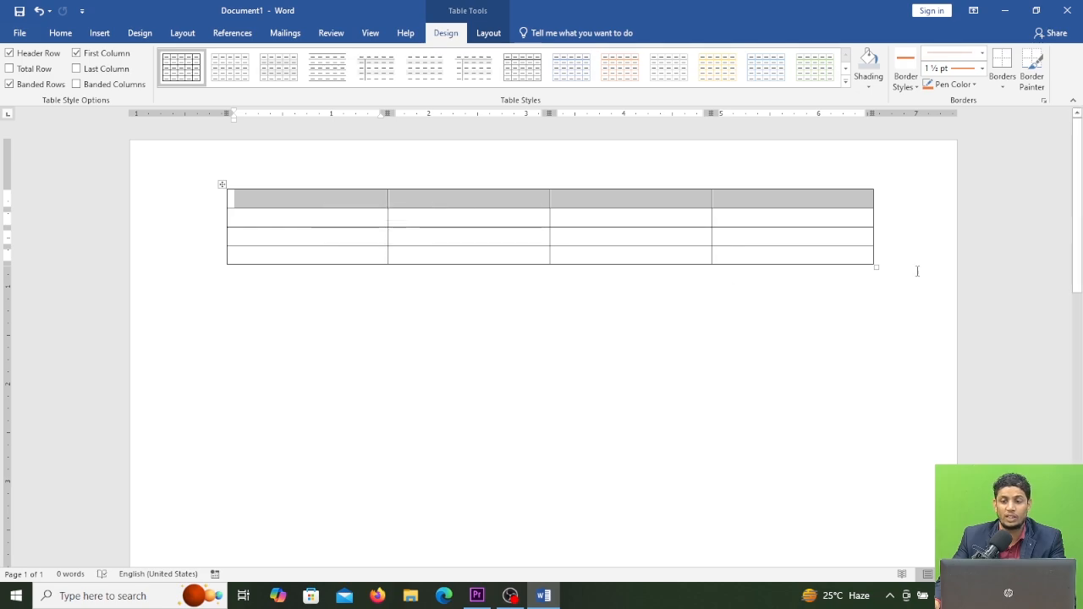
left_click(872, 85)
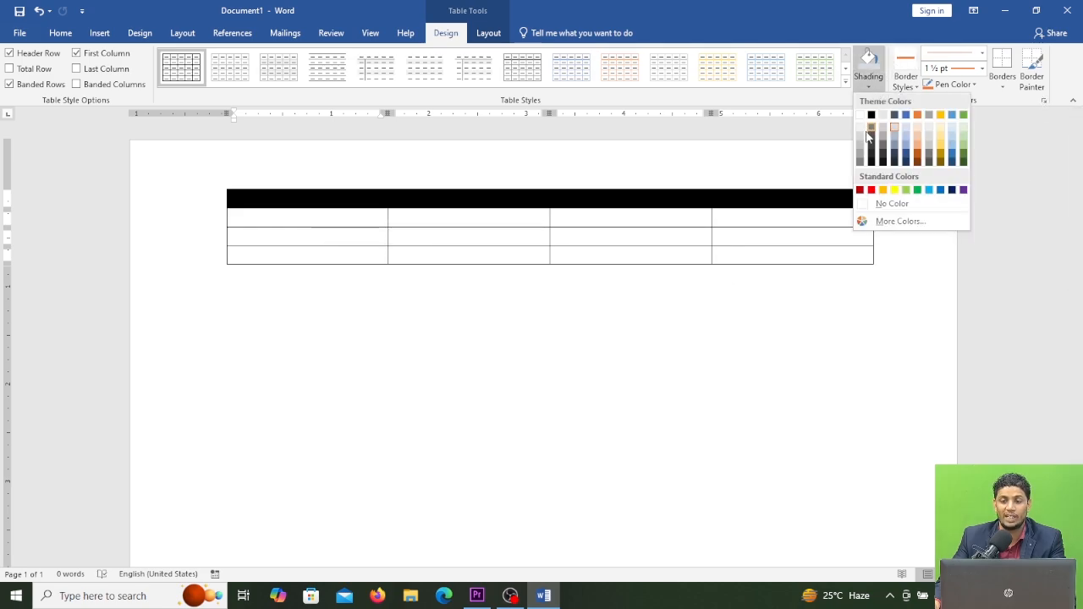
left_click(942, 153)
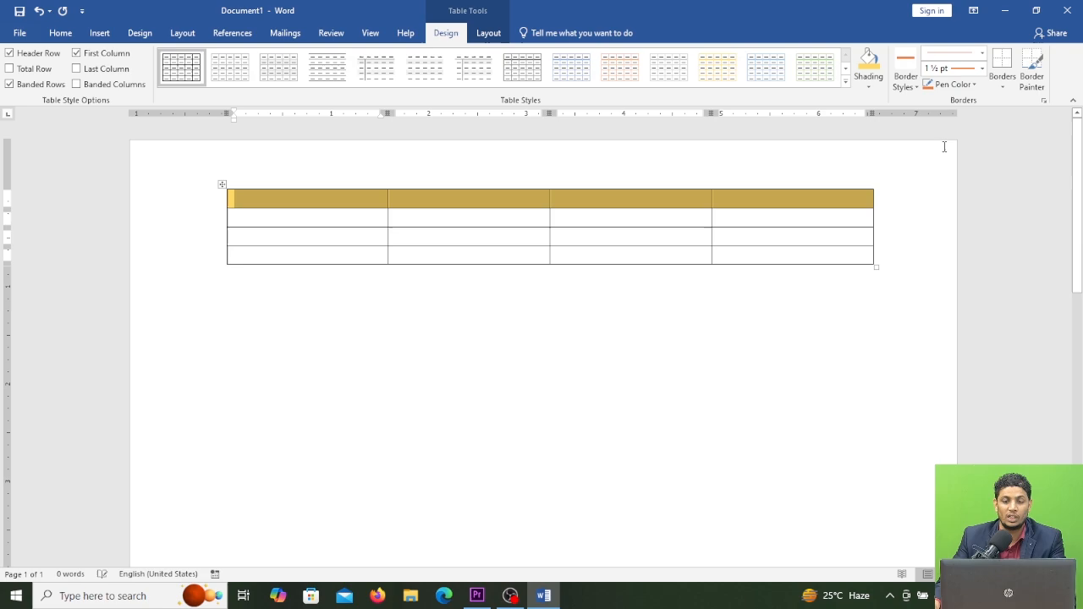
Step: Shade the three lower rows a light green
left_click(774, 223)
left_click_drag(636, 244, 354, 217)
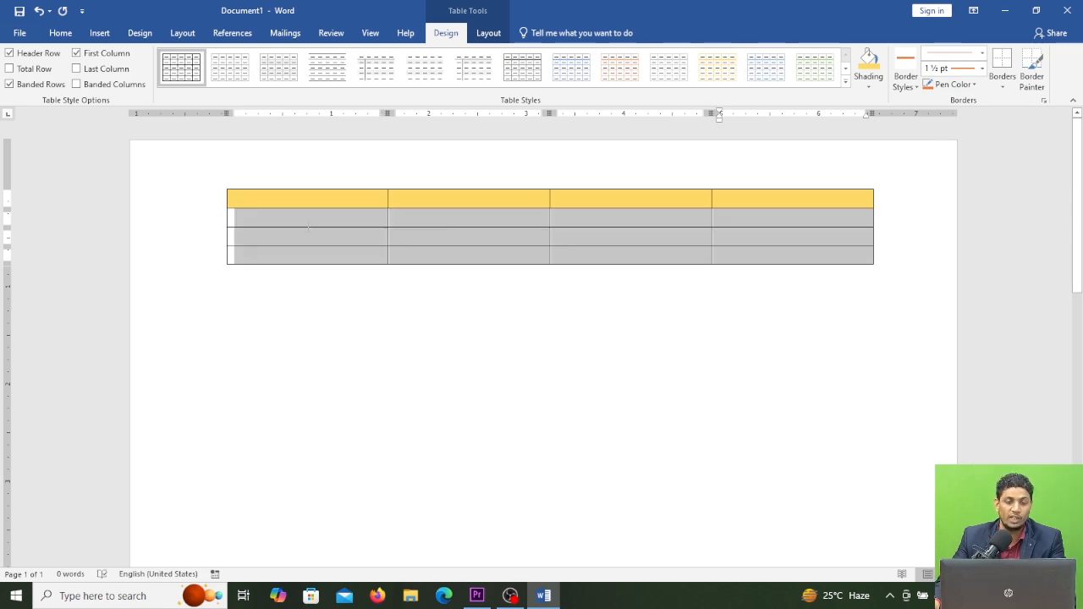
left_click(870, 87)
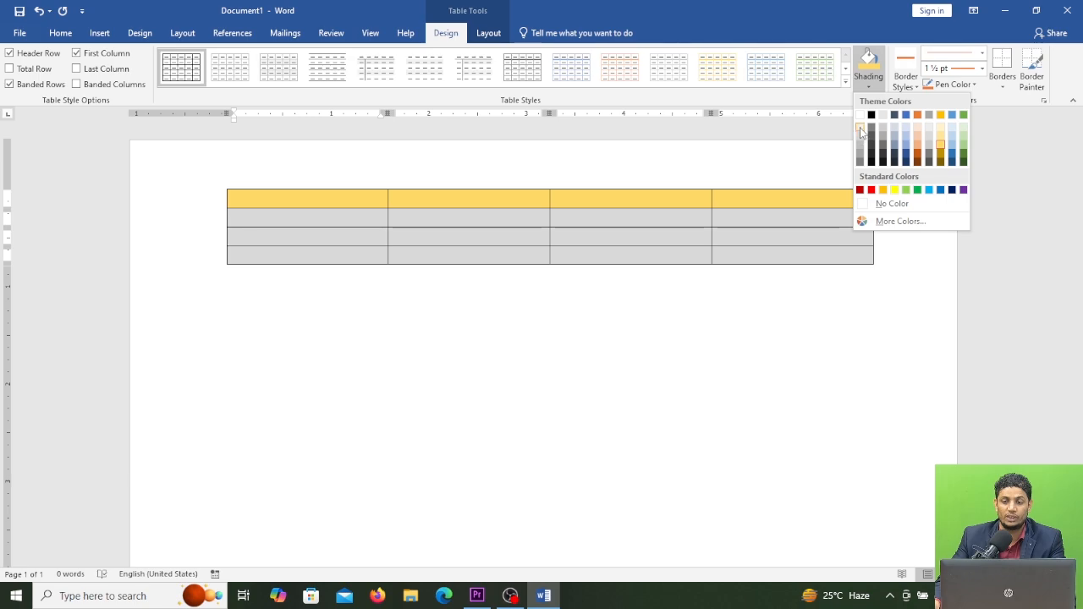
left_click(964, 126)
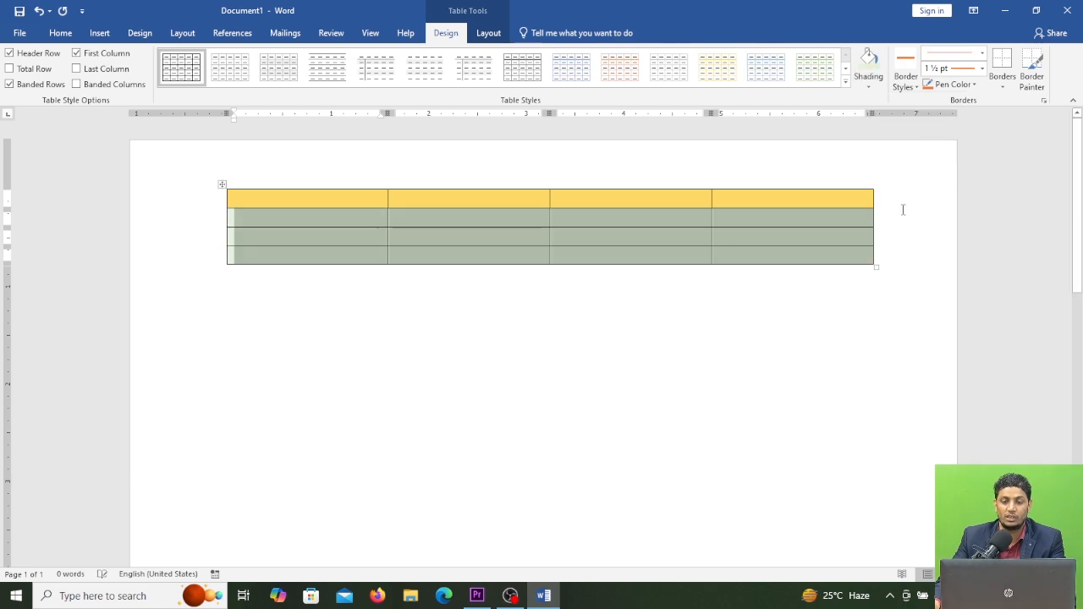
Step: Select the entire table and remove all shading with No Color
left_click(769, 306)
left_click_drag(788, 254, 233, 195)
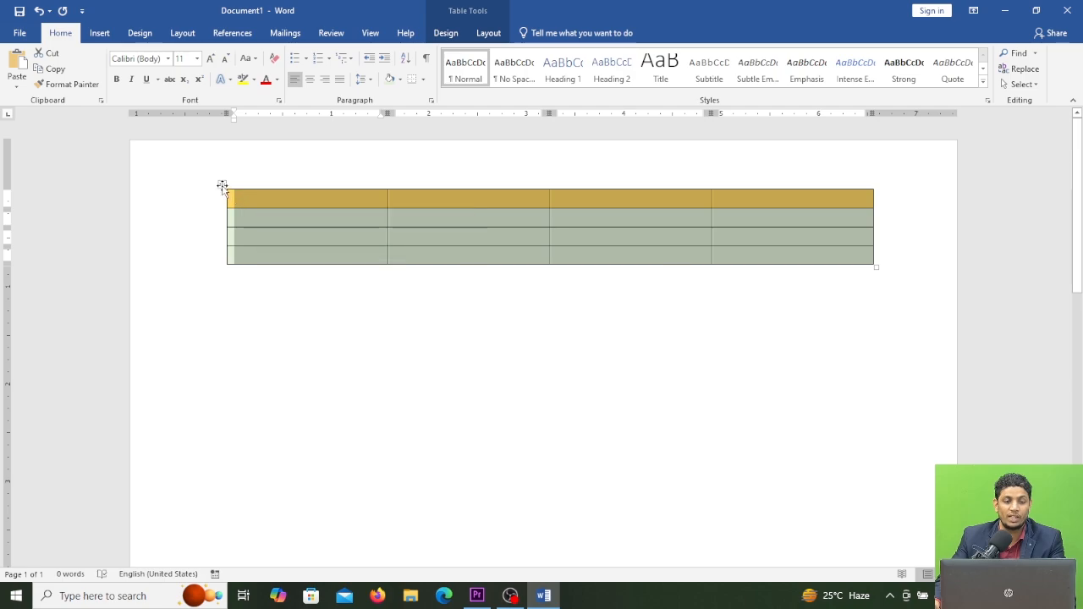
left_click(223, 185)
left_click(446, 33)
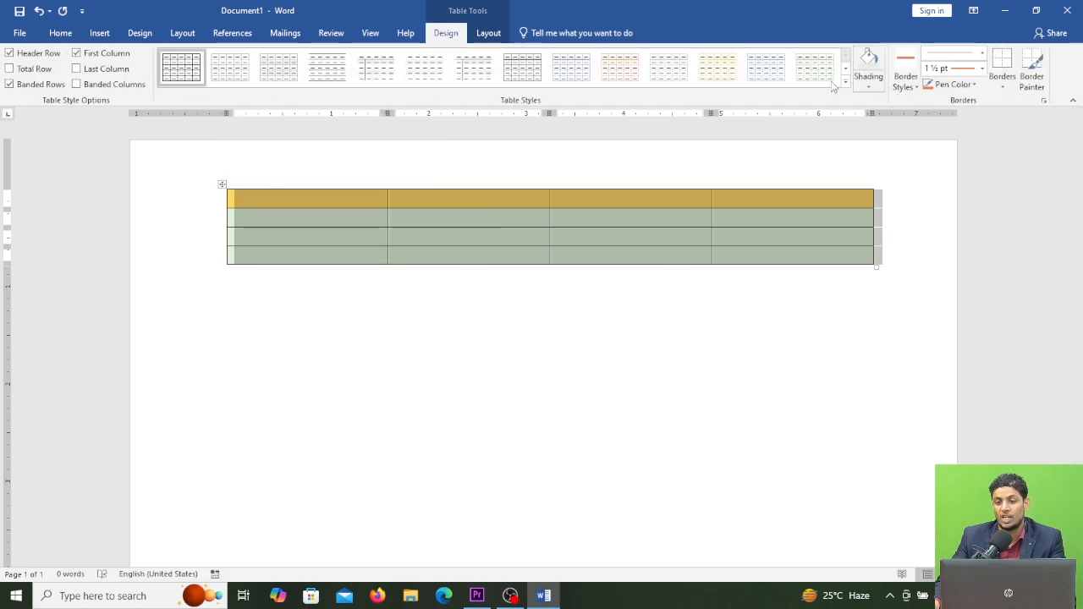
left_click(873, 91)
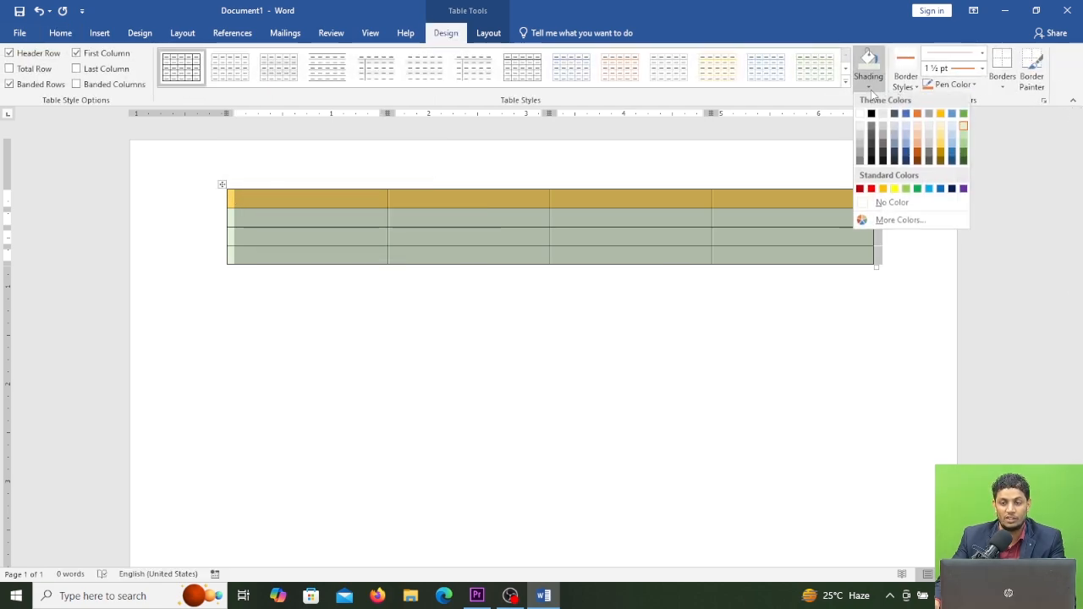
left_click(893, 204)
Step: Select the whole table and choose the double solid lines, ½ pt border style
left_click(751, 215)
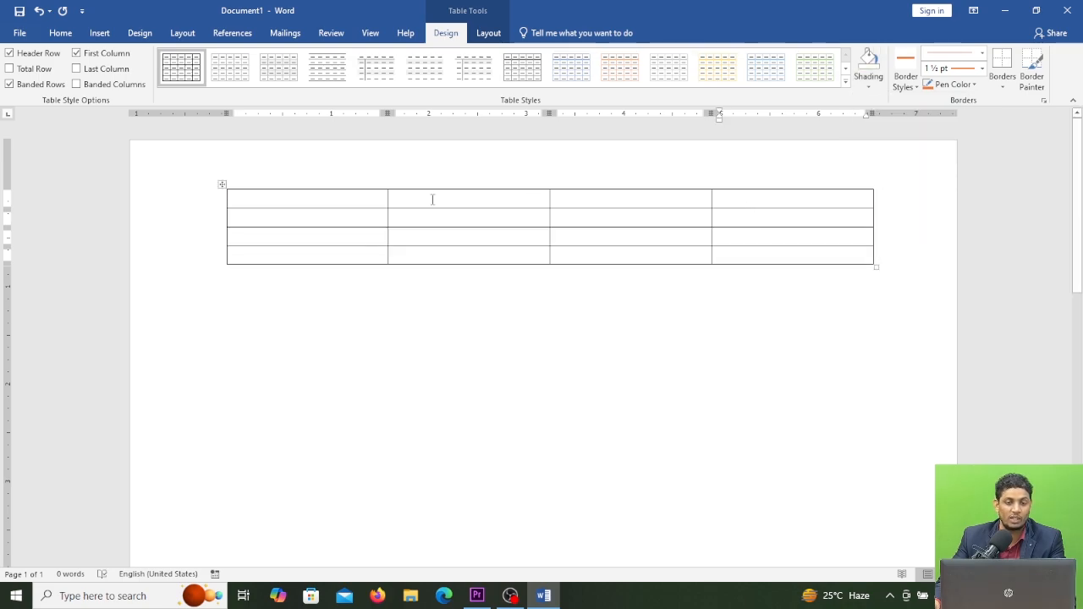
left_click(221, 185)
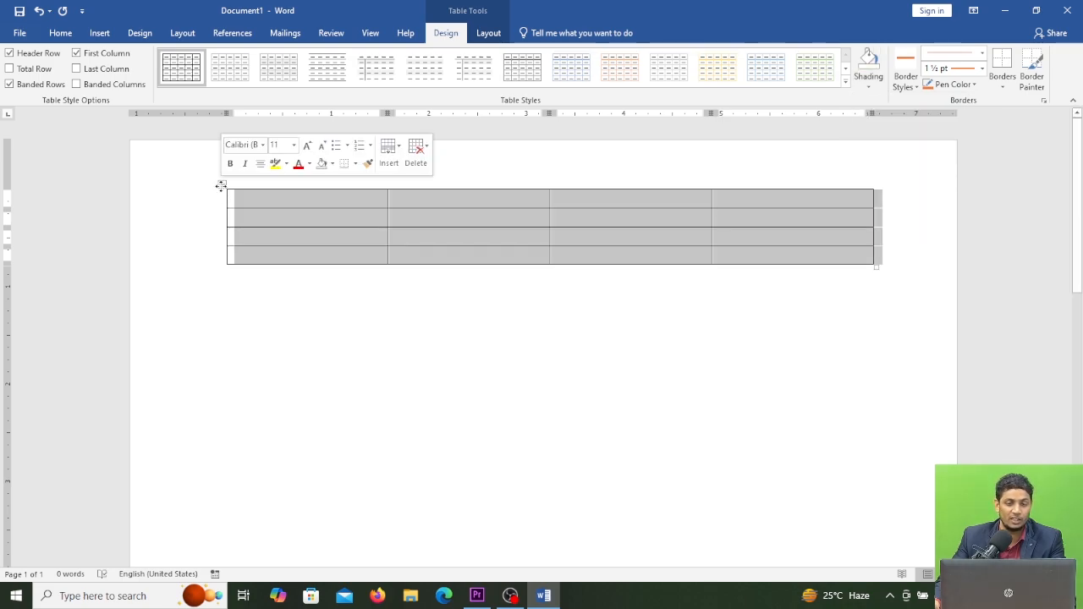
left_click(917, 90)
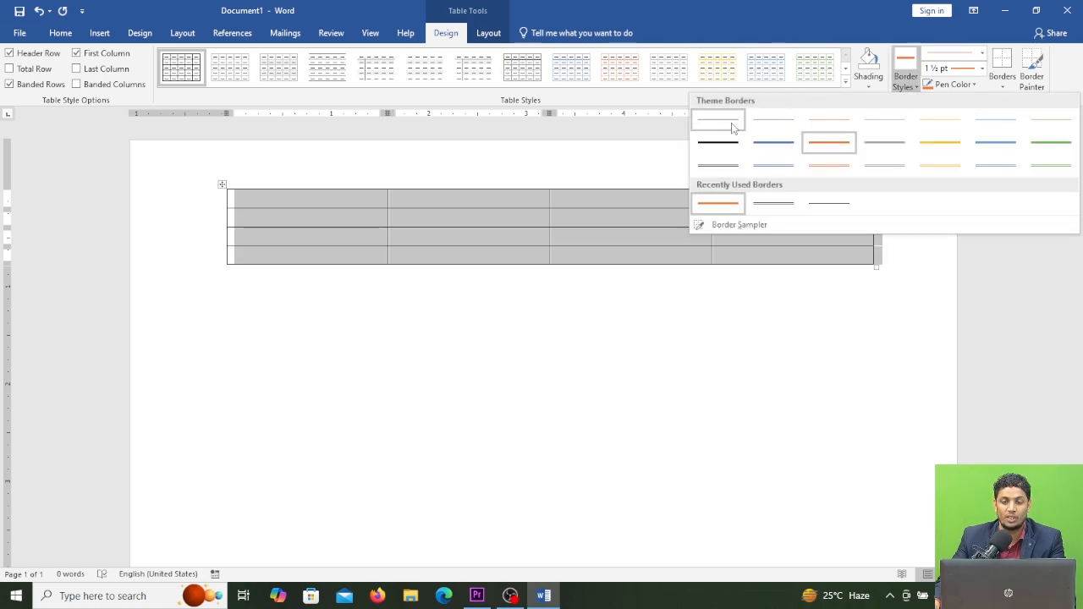
left_click(727, 170)
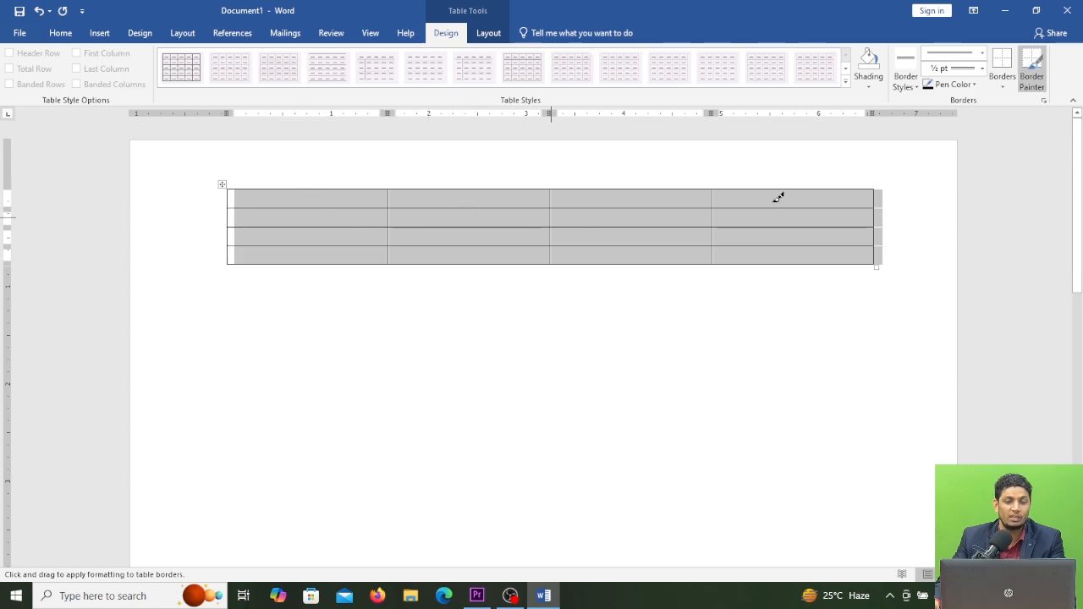
Step: Paint the double-line style onto the table's right edge and top border segments with the Border Painter
left_click(881, 218)
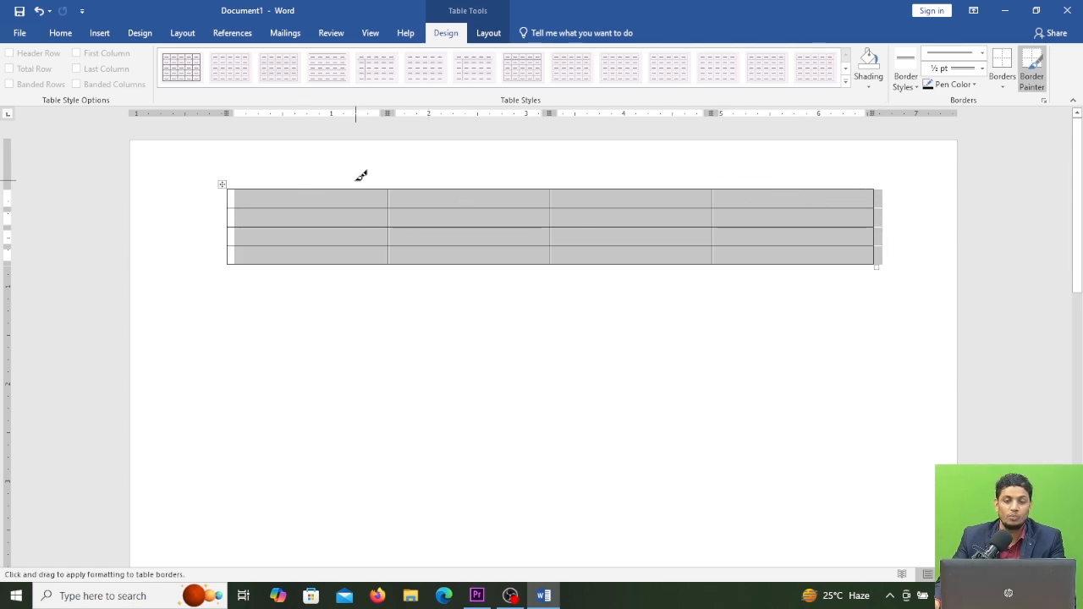
left_click(304, 186)
left_click(480, 188)
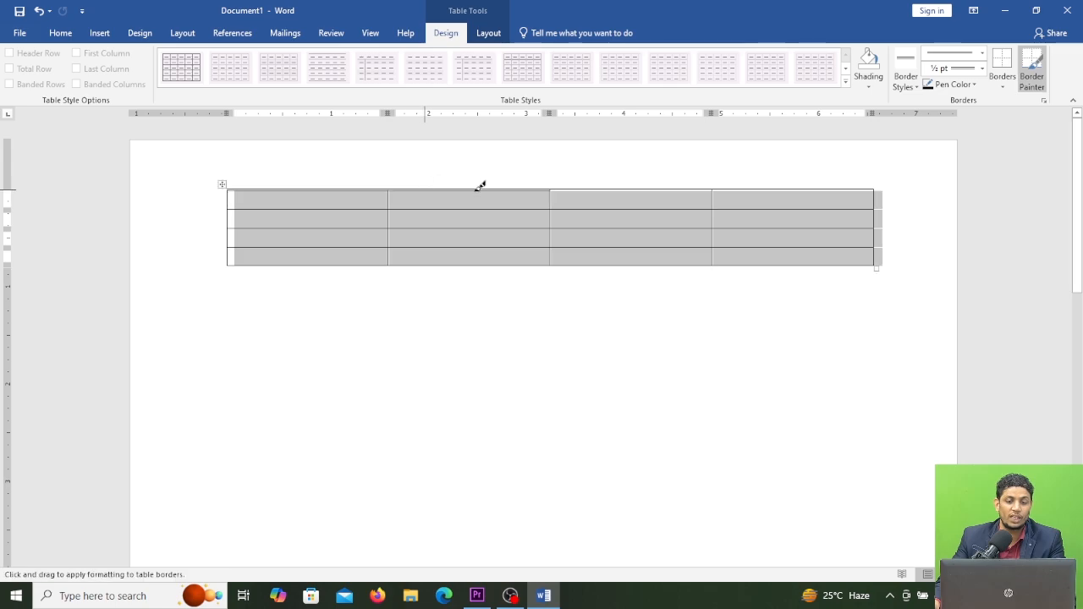
left_click(596, 187)
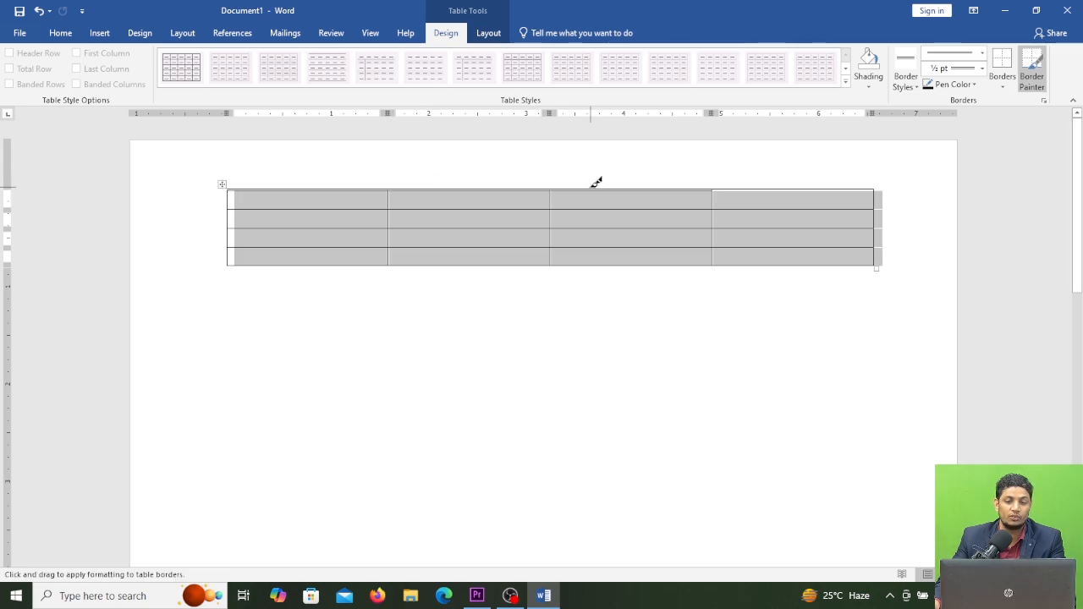
left_click(740, 188)
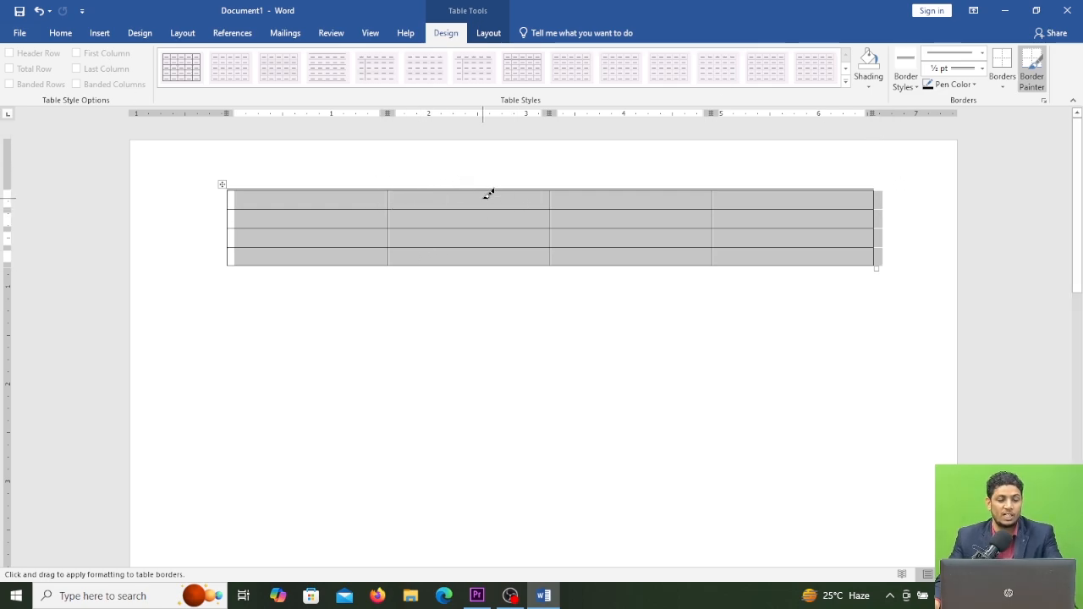
key("Escape")
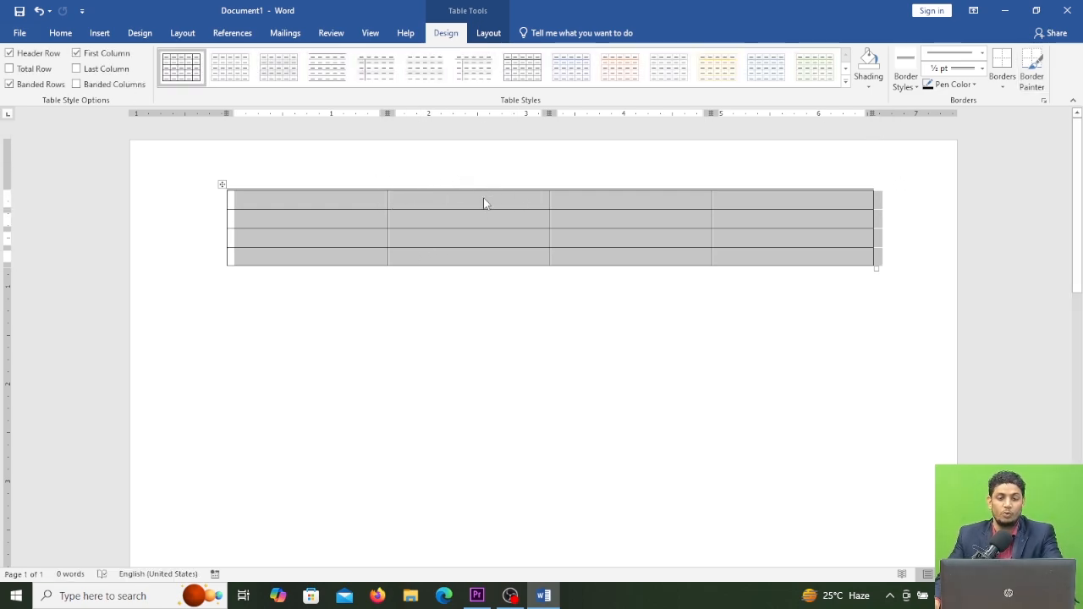
left_click(467, 312)
Step: Select the whole table and apply the double-line style to all its borders
left_click(222, 185)
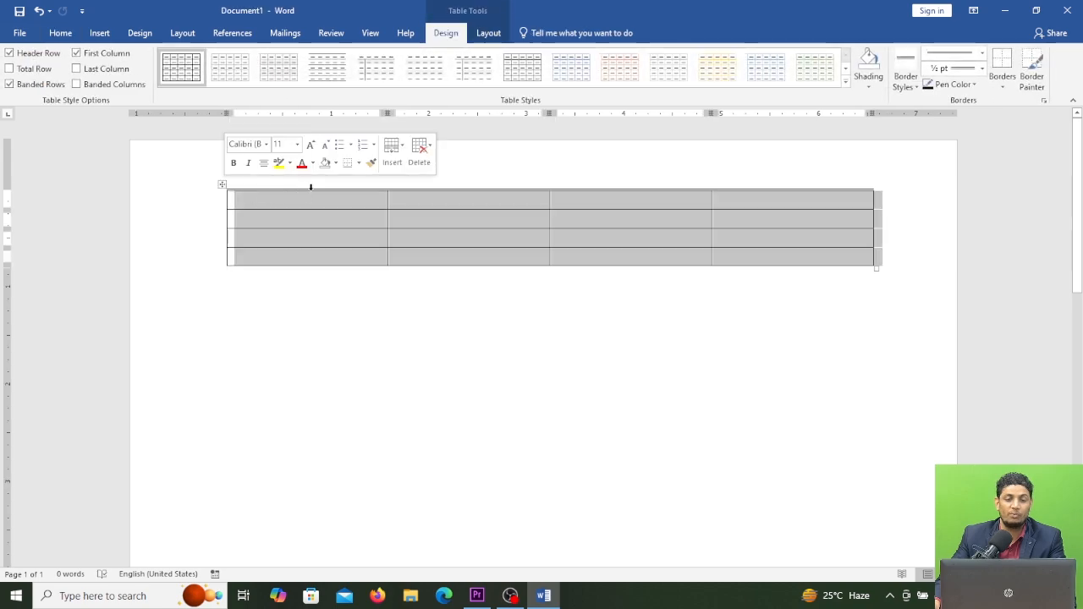
left_click(395, 275)
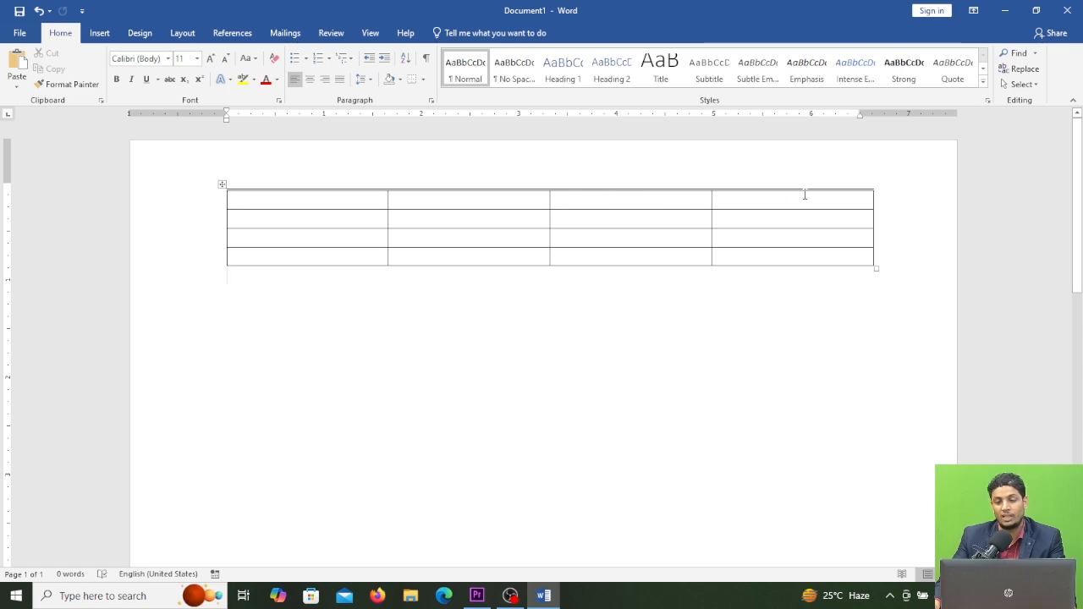
left_click(222, 184)
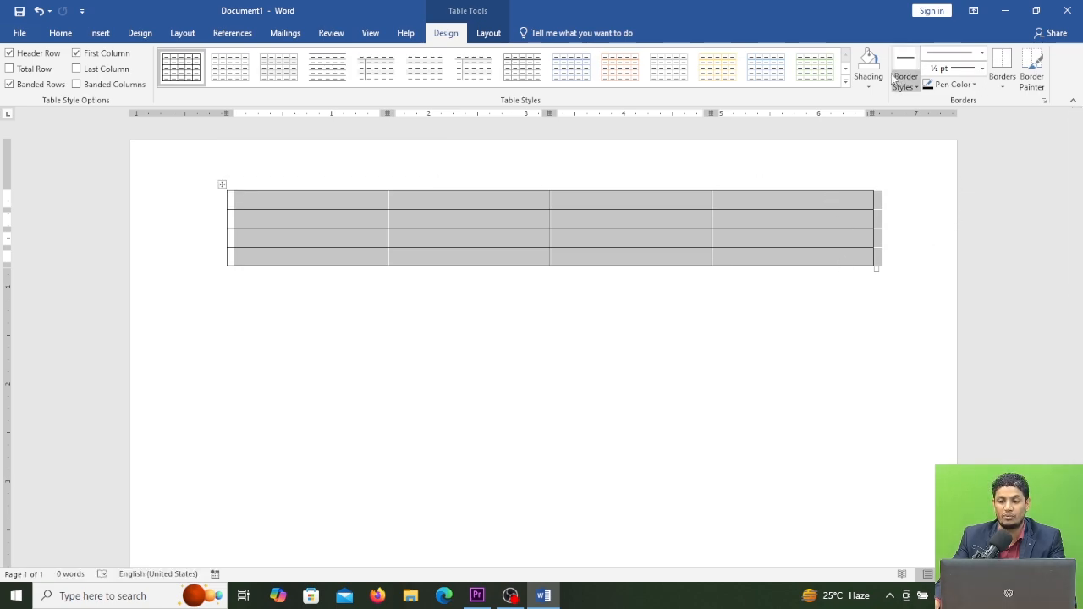
left_click(1004, 88)
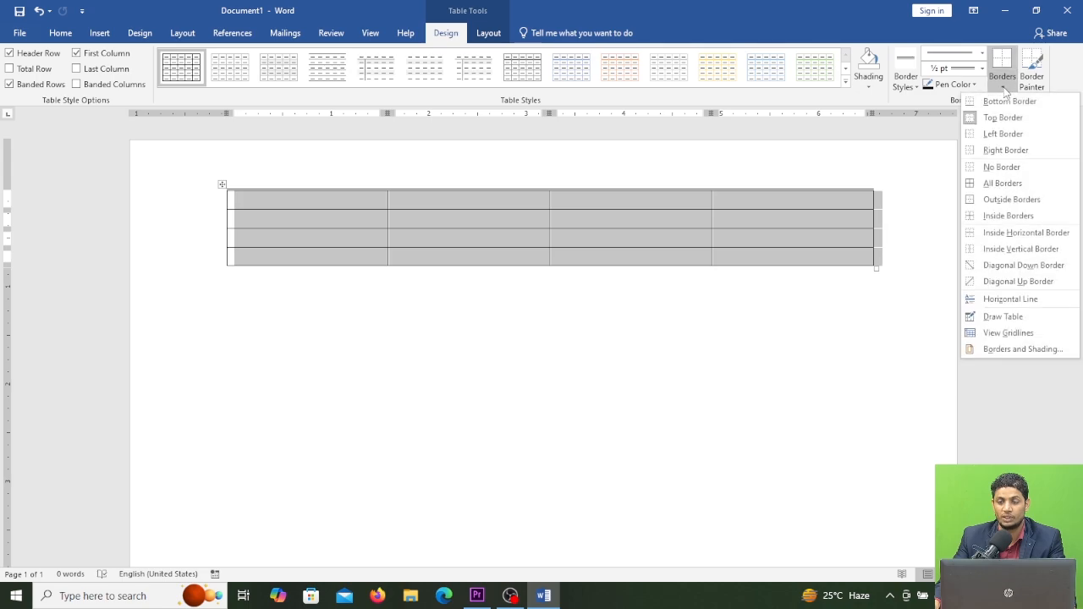
left_click(1003, 184)
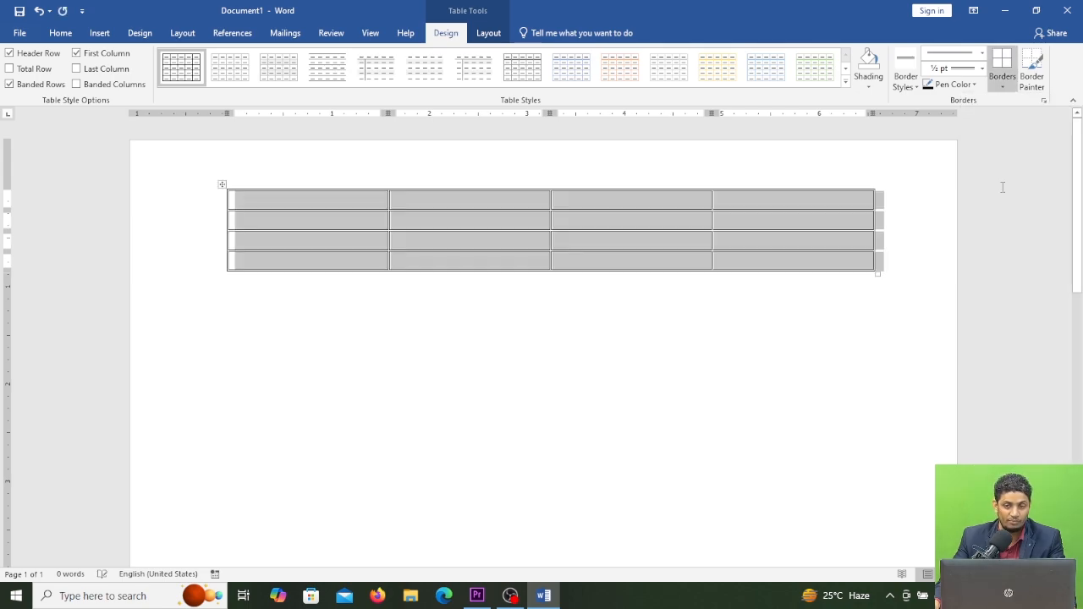
left_click(1004, 88)
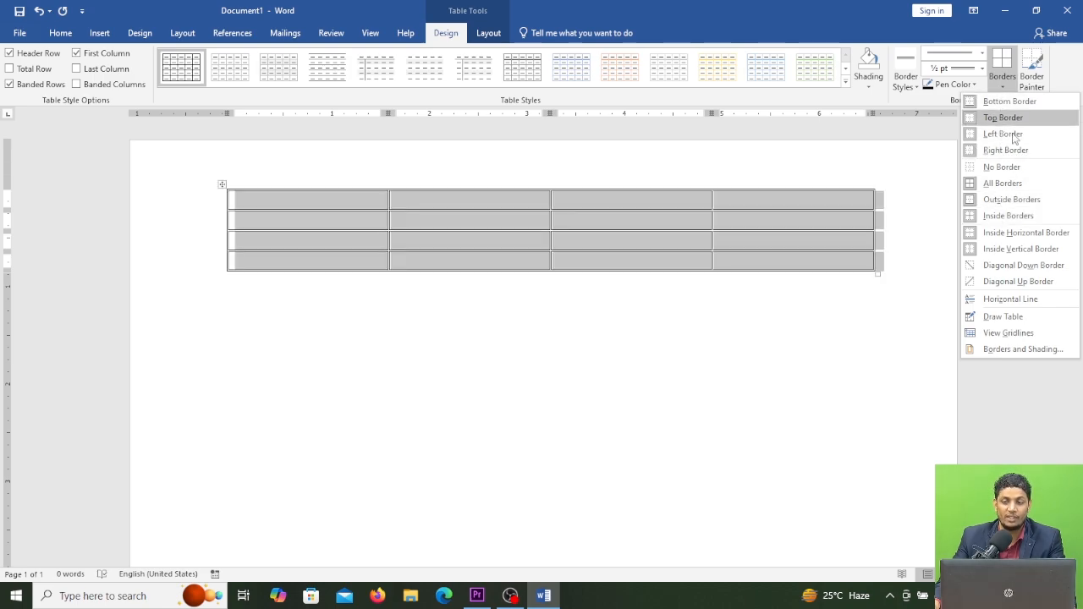
left_click(994, 185)
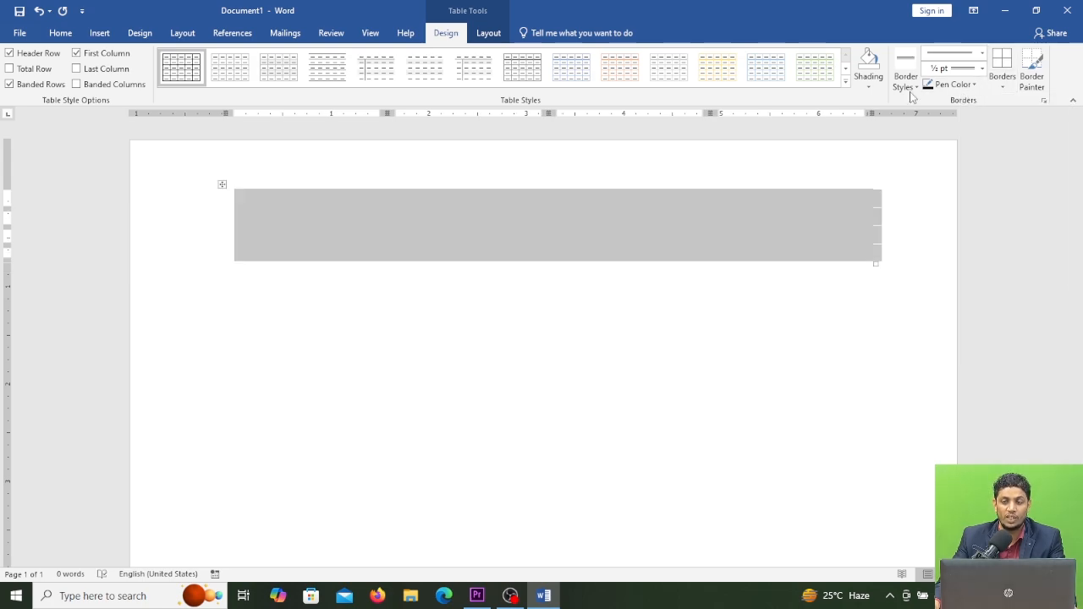
left_click(868, 88)
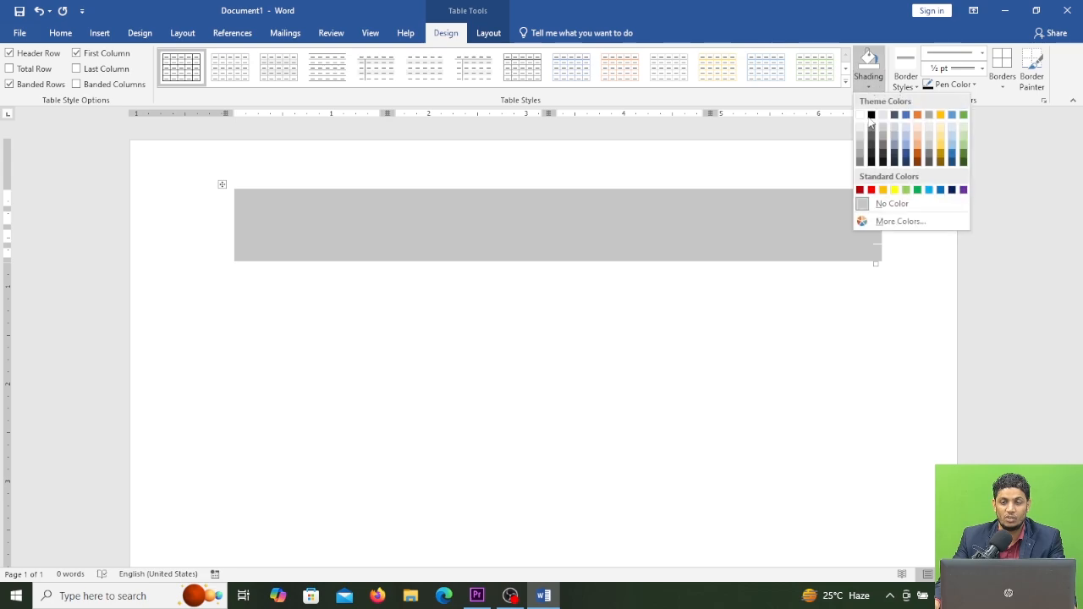
left_click(861, 142)
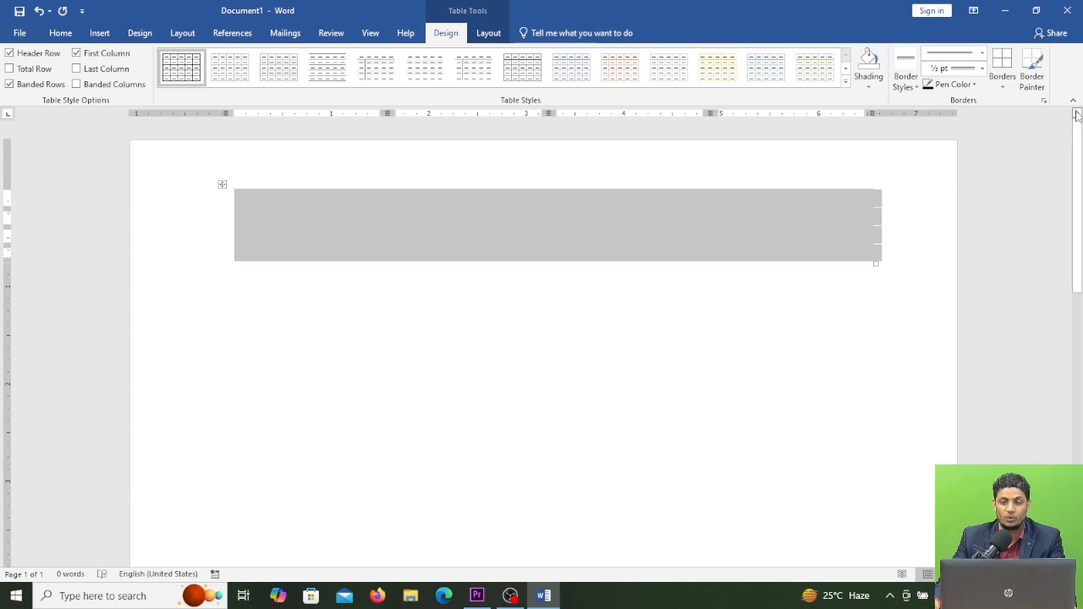
left_click(1005, 88)
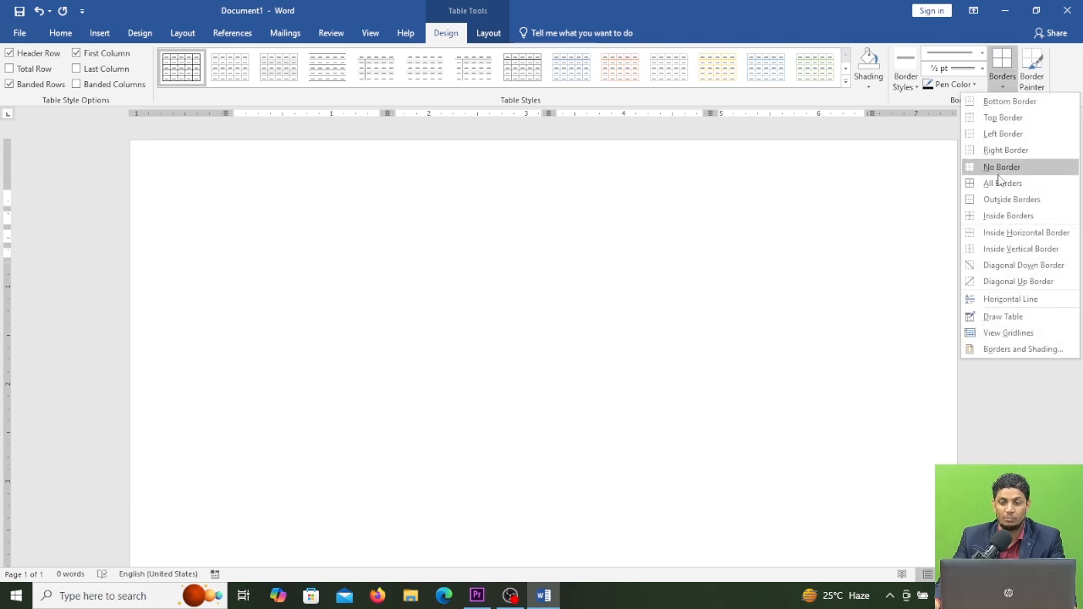
left_click(999, 182)
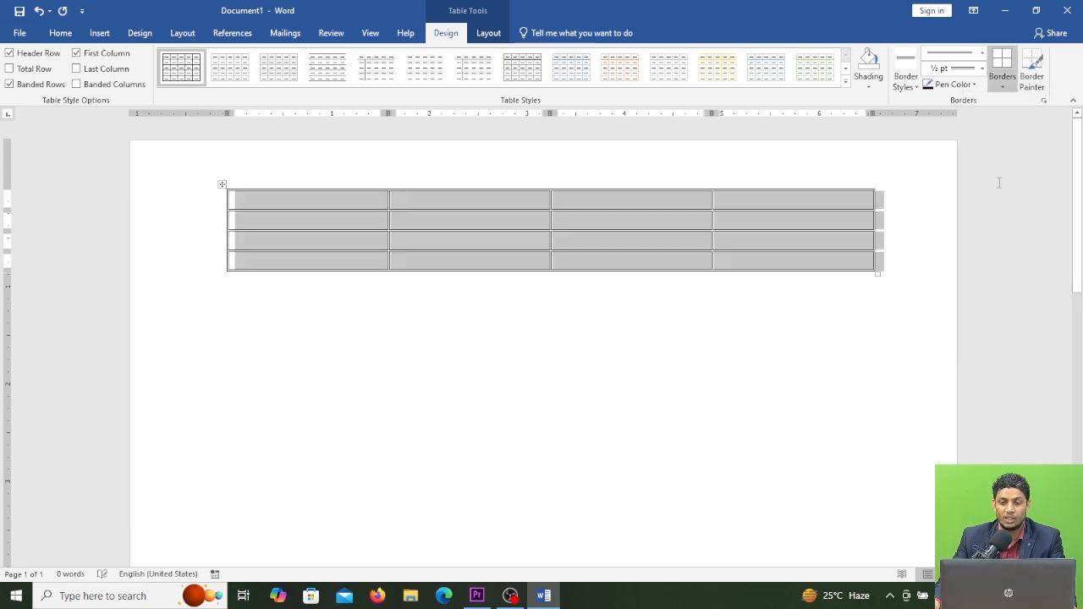
Step: Set the pen colour to red and apply it as the table's outside borders
left_click(976, 85)
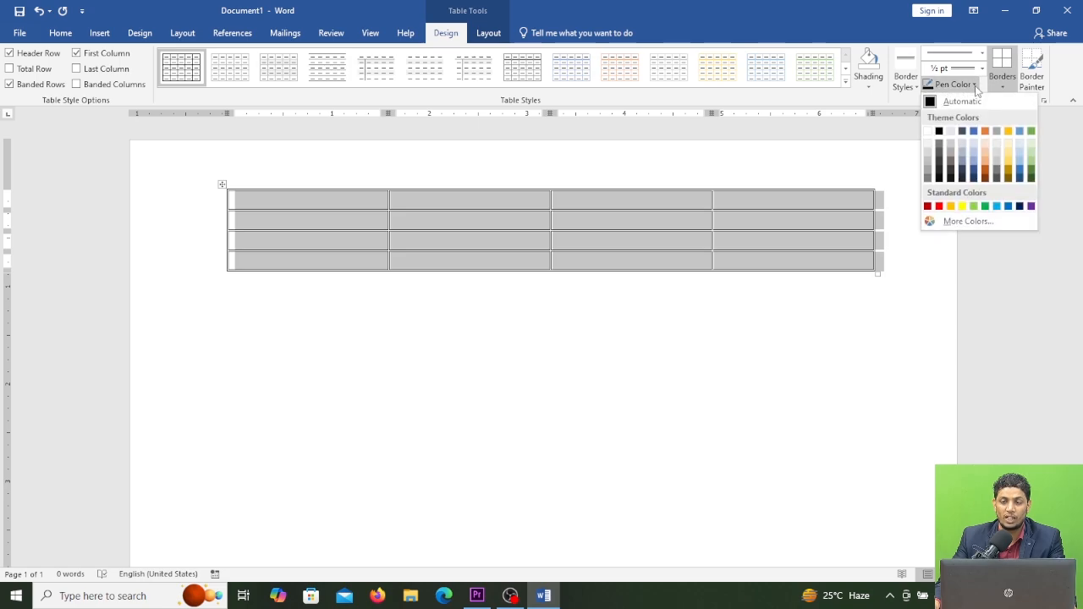
left_click(939, 206)
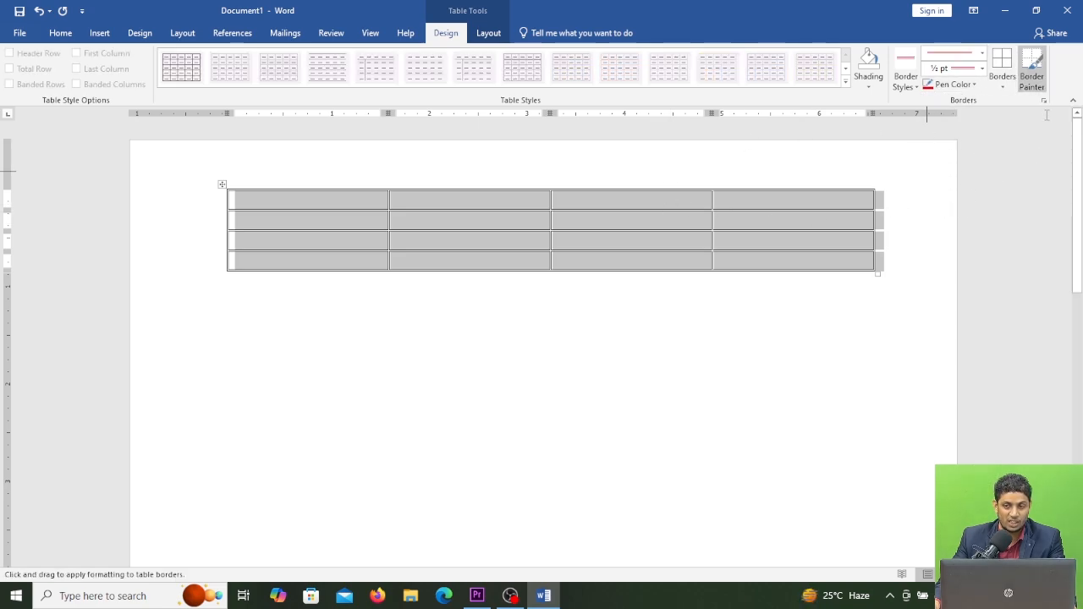
left_click(1003, 87)
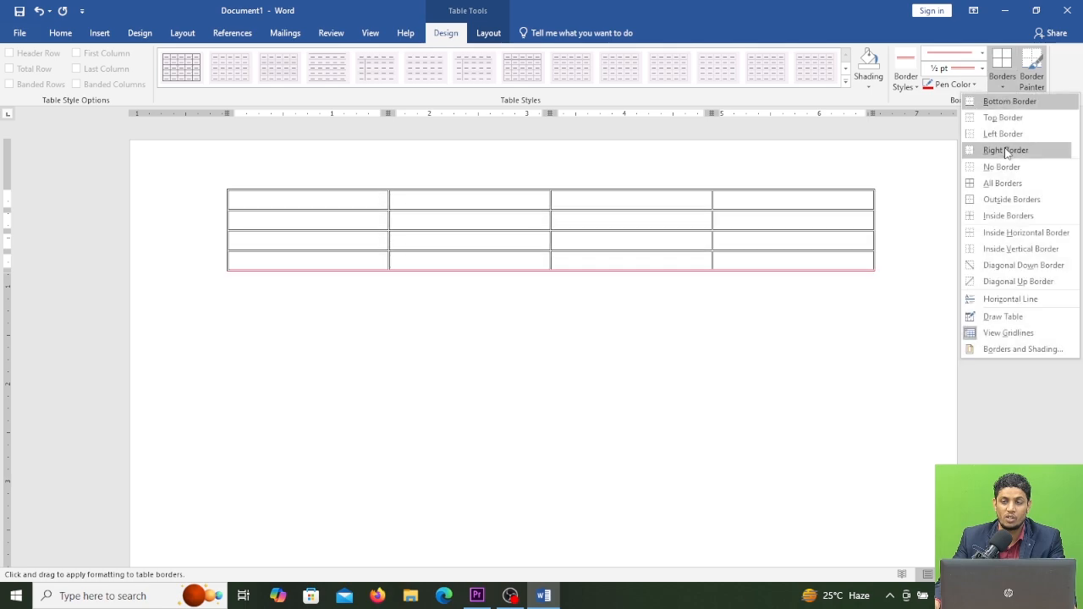
left_click(1020, 200)
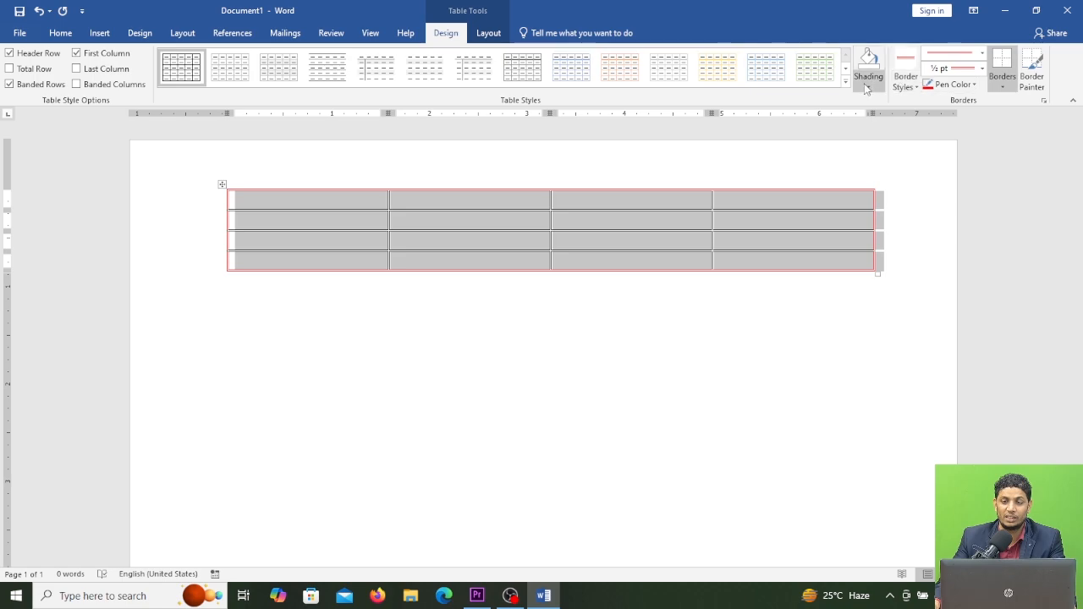
Step: Switch the pen colour to light green and paint the vertical border between the header's third and fourth cells
left_click(974, 84)
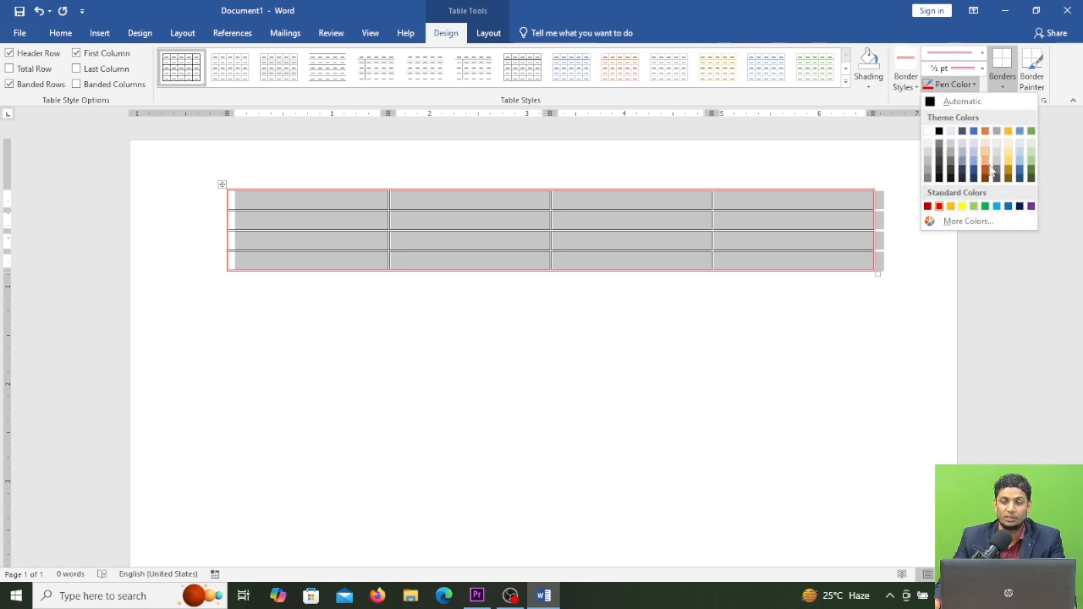
left_click(1032, 163)
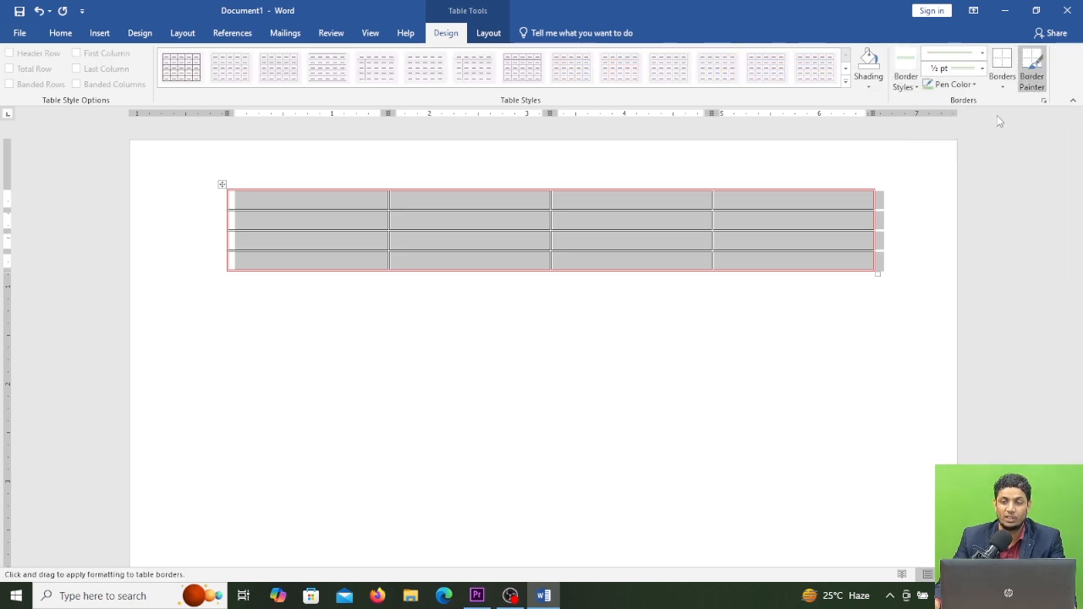
left_click(714, 200)
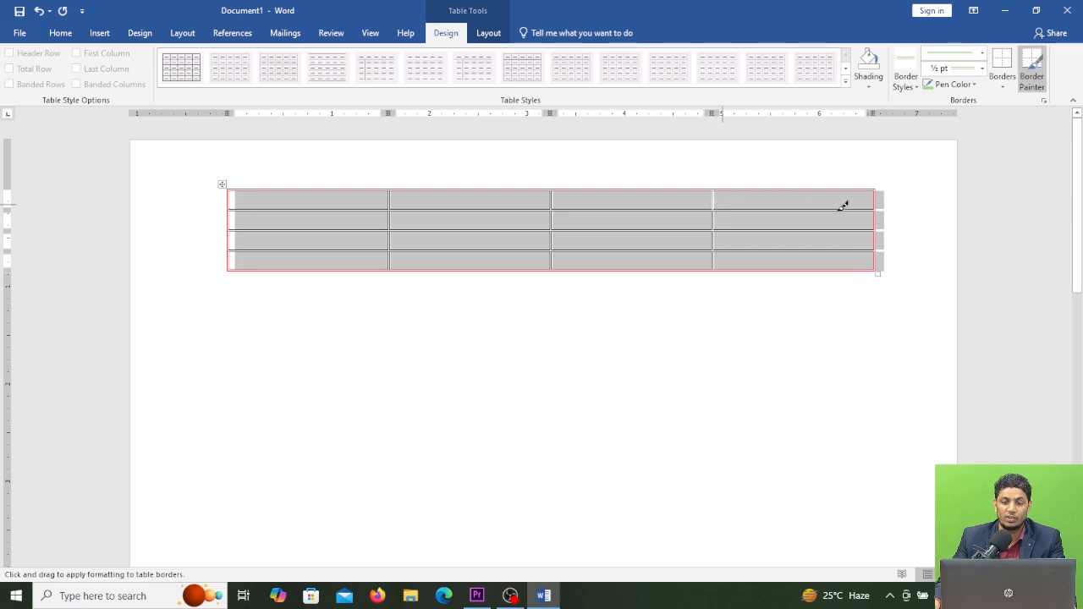
left_click(874, 81)
left_click(759, 259)
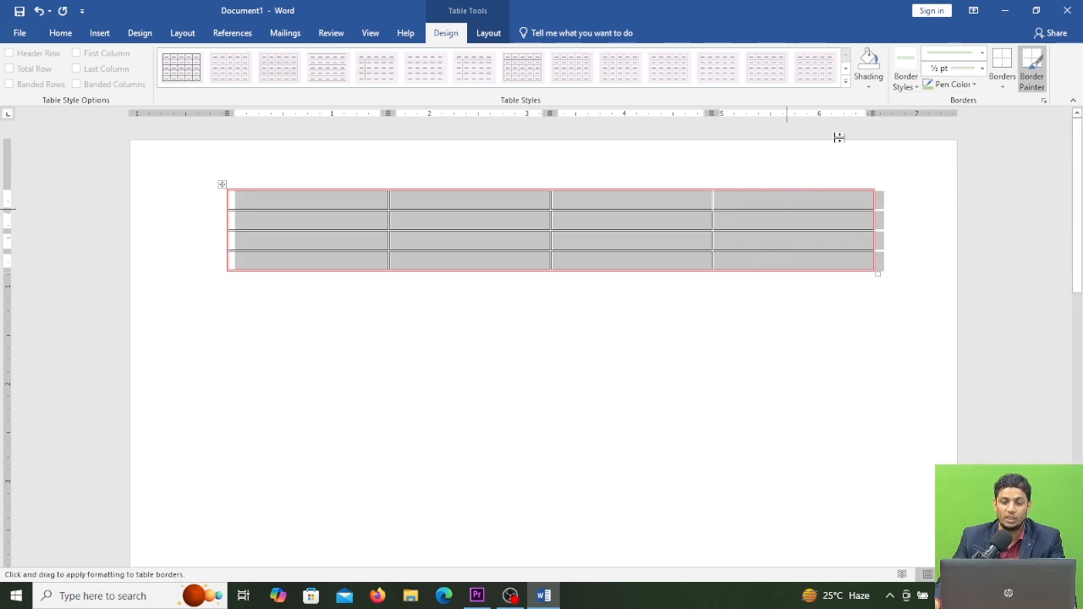
key("Escape")
left_click(743, 302)
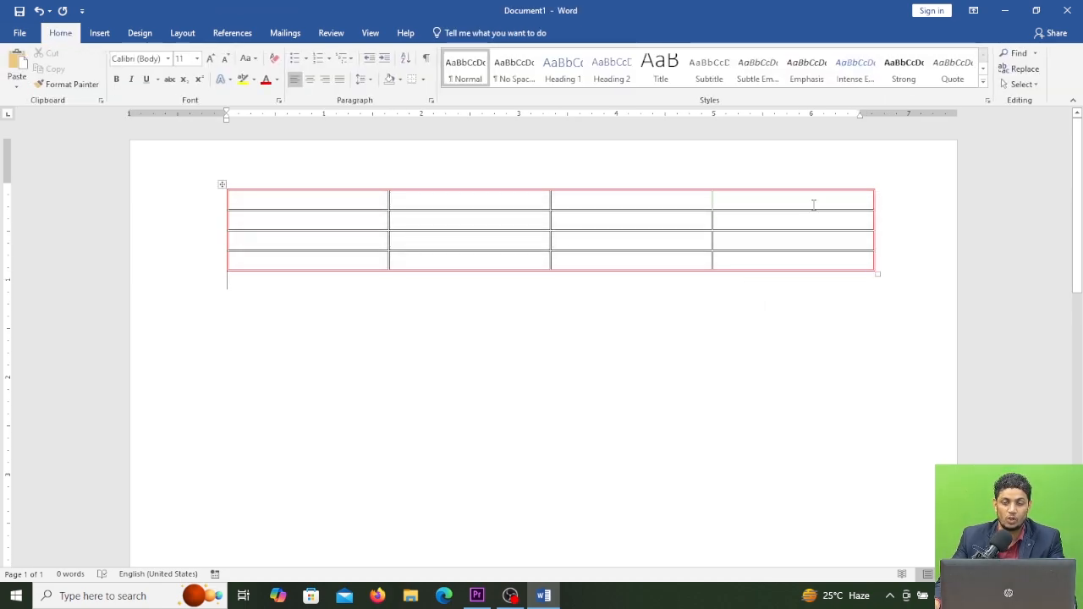
Step: Select the header row and shade it light blue
left_click_drag(813, 204, 338, 200)
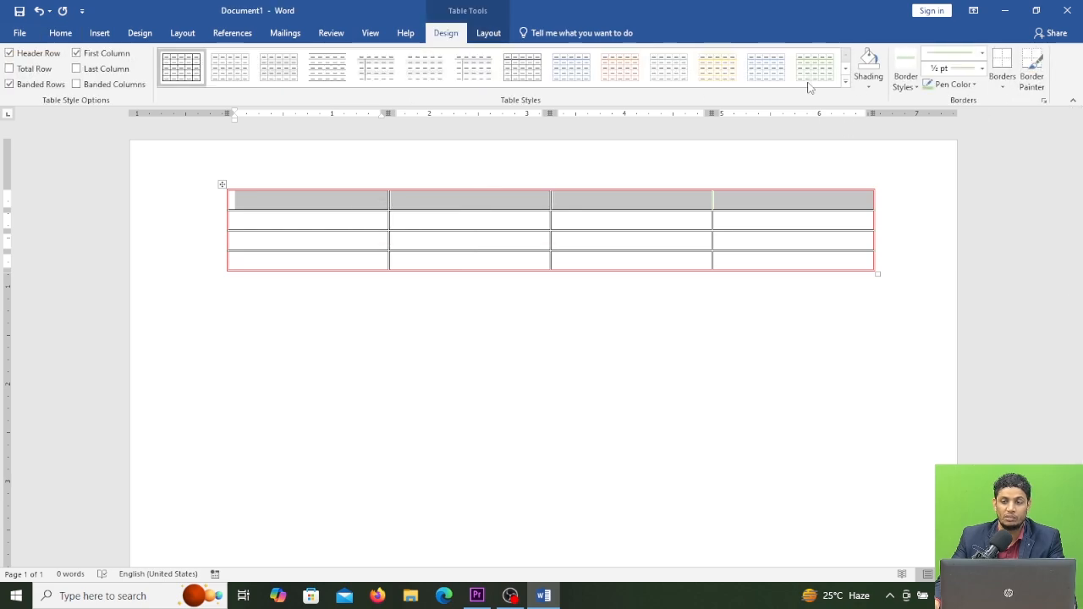
left_click(869, 82)
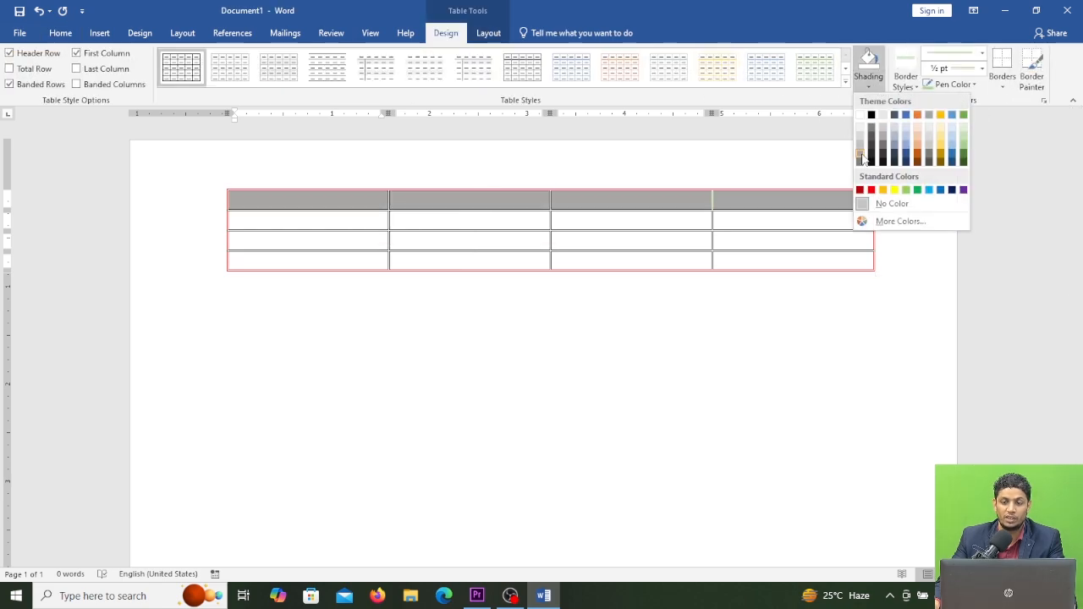
left_click(906, 141)
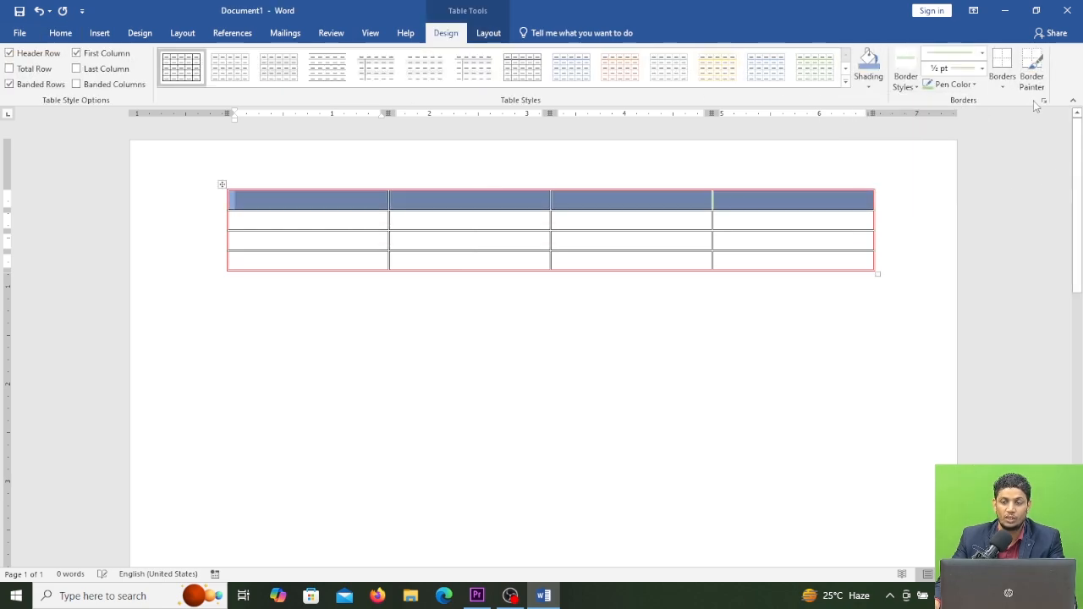
left_click(753, 221)
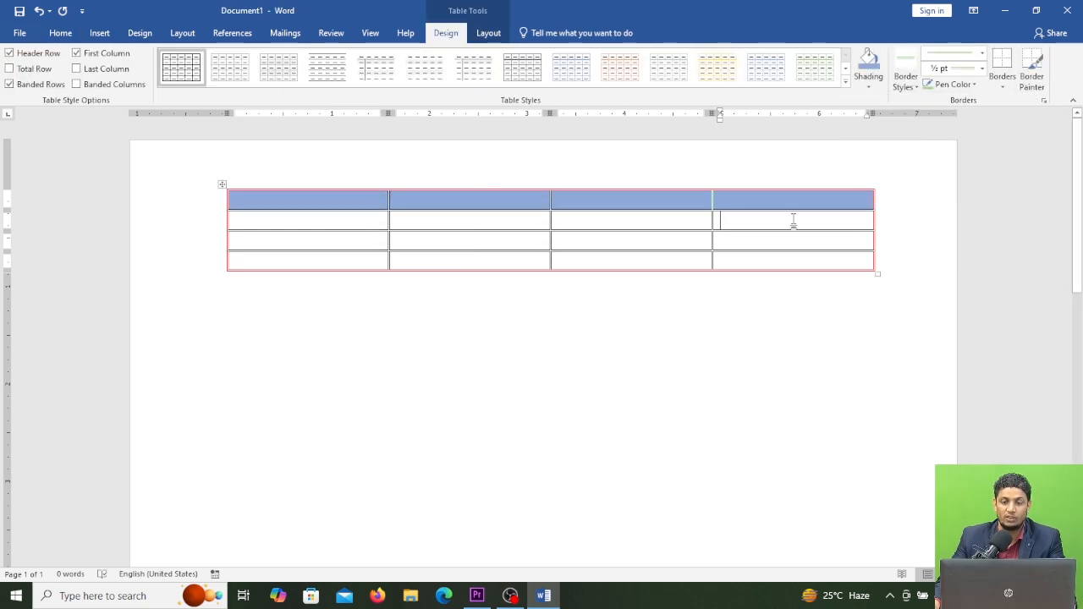
Step: Paint the horizontal border between the third and fourth rows green with the Border Painter
left_click(1034, 78)
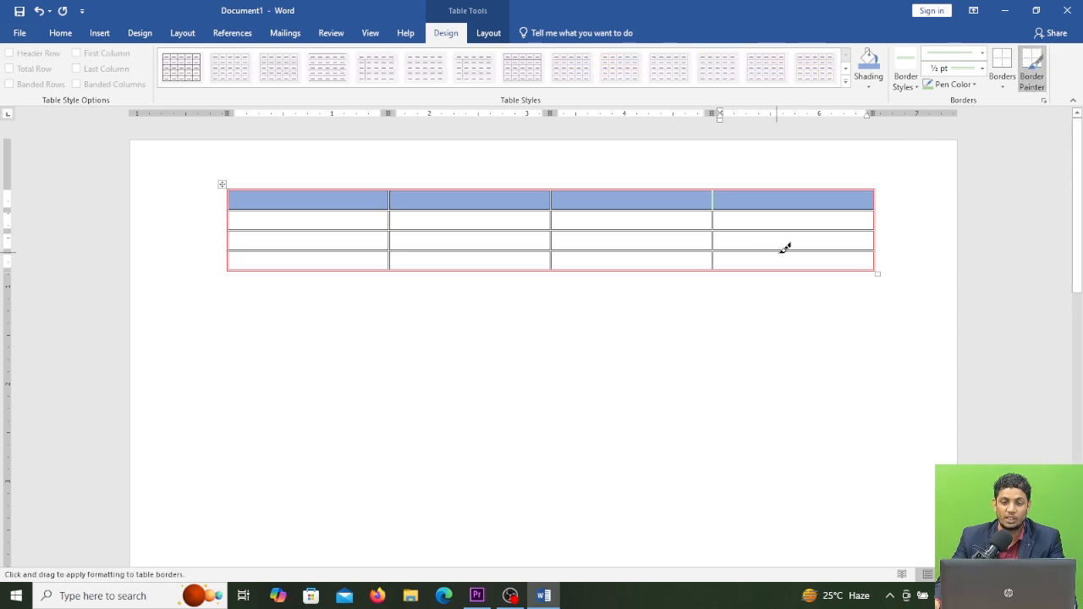
left_click_drag(784, 251, 313, 254)
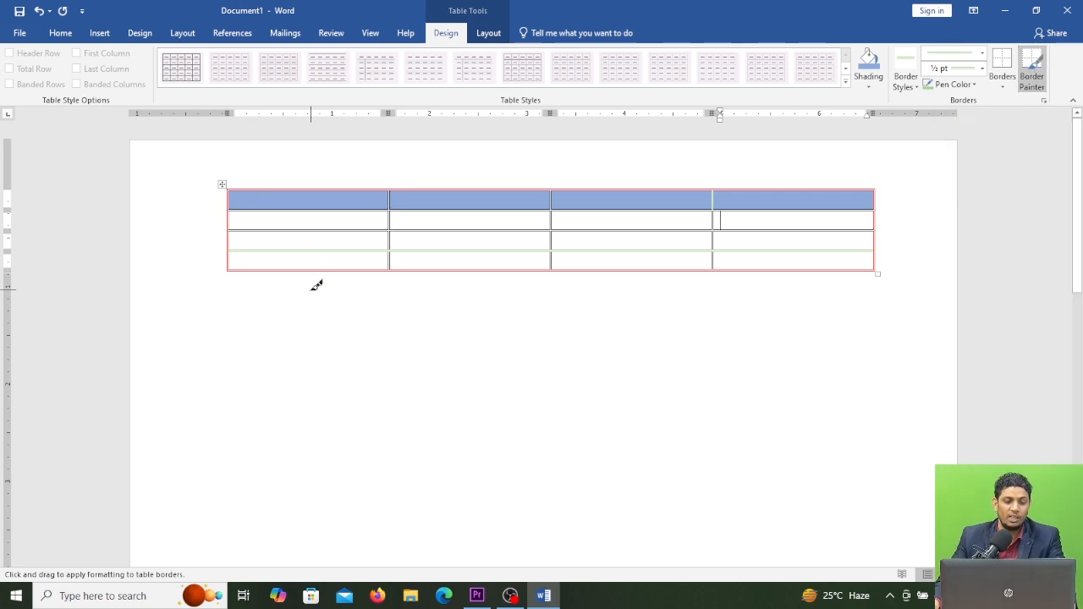
Step: Exit the Border Painter, then select the whole formatted table and delete it
key("Escape")
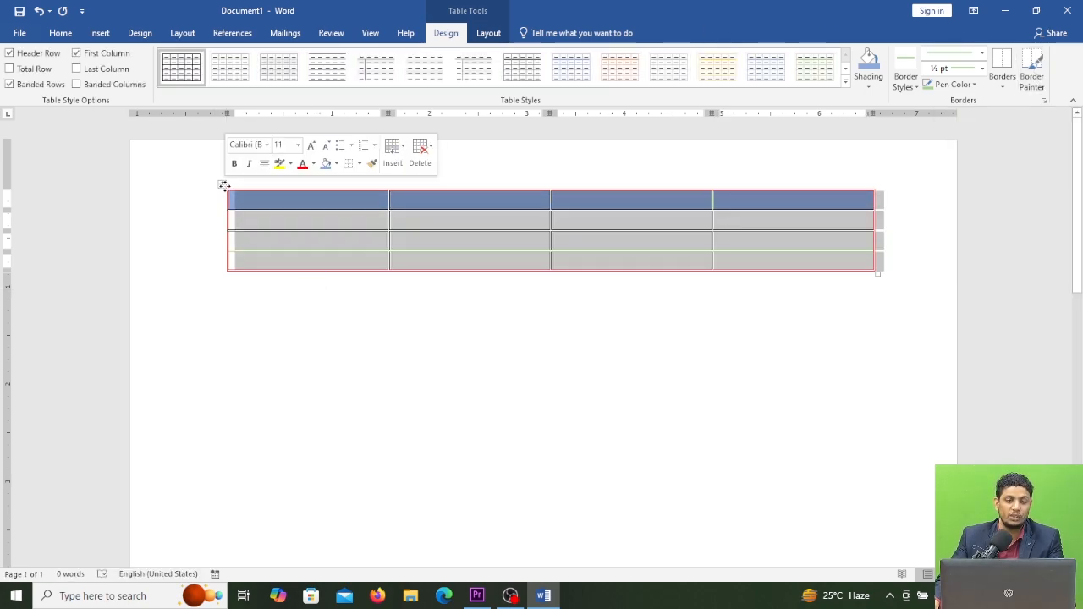
left_click(223, 185)
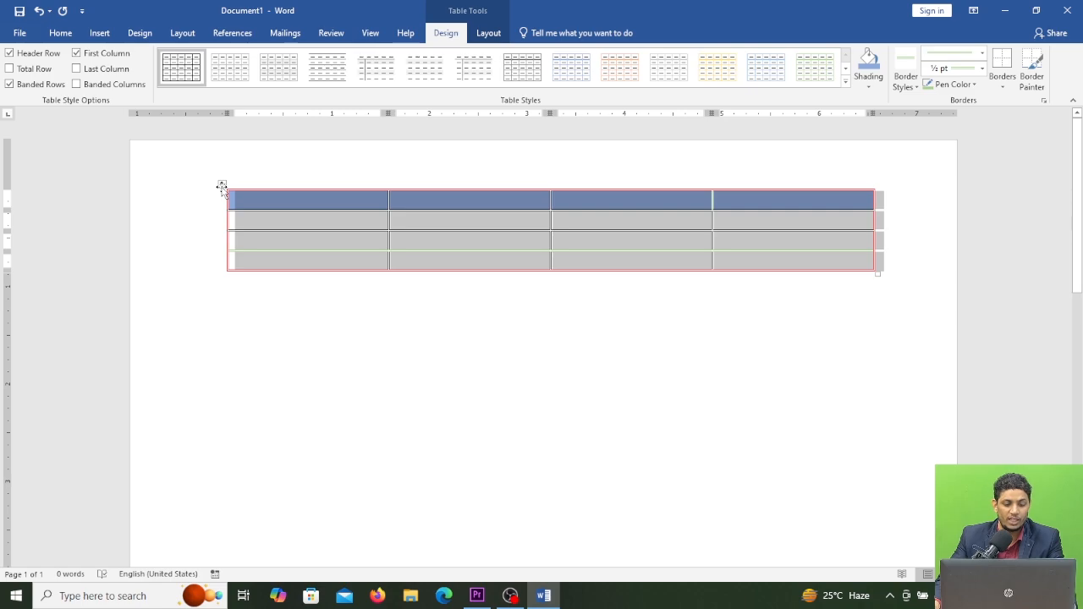
key("BackSpace")
Step: Insert a new table with 15 columns and 12 rows
left_click(99, 33)
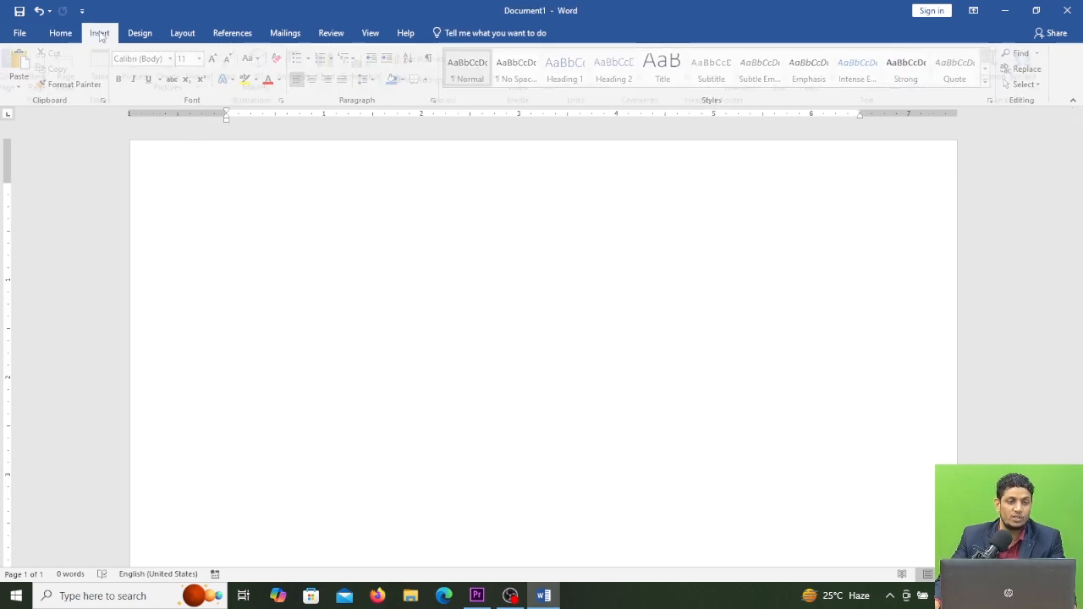
left_click(107, 81)
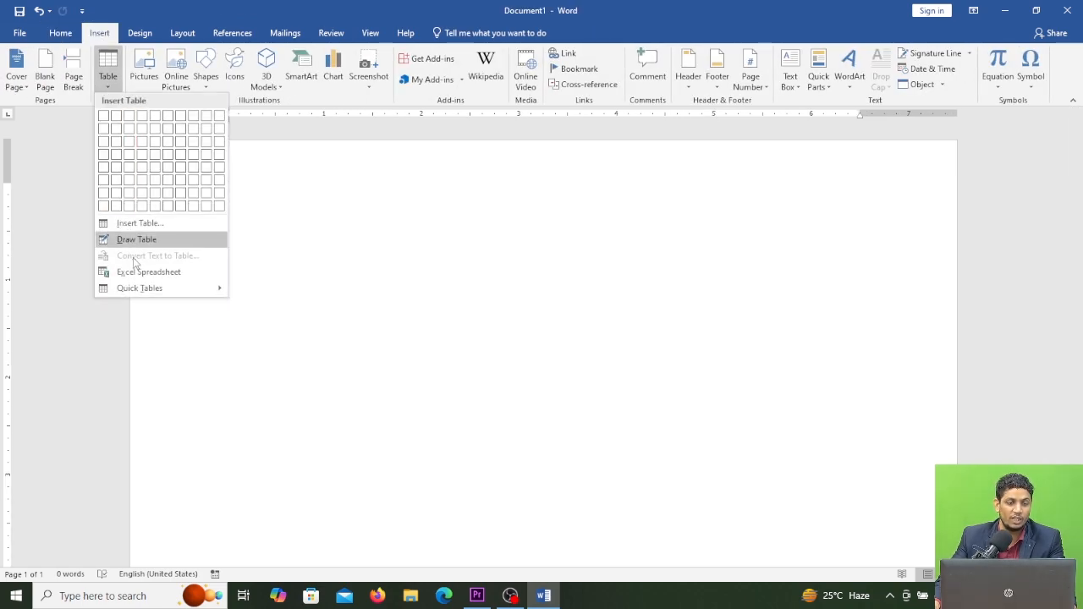
left_click(140, 222)
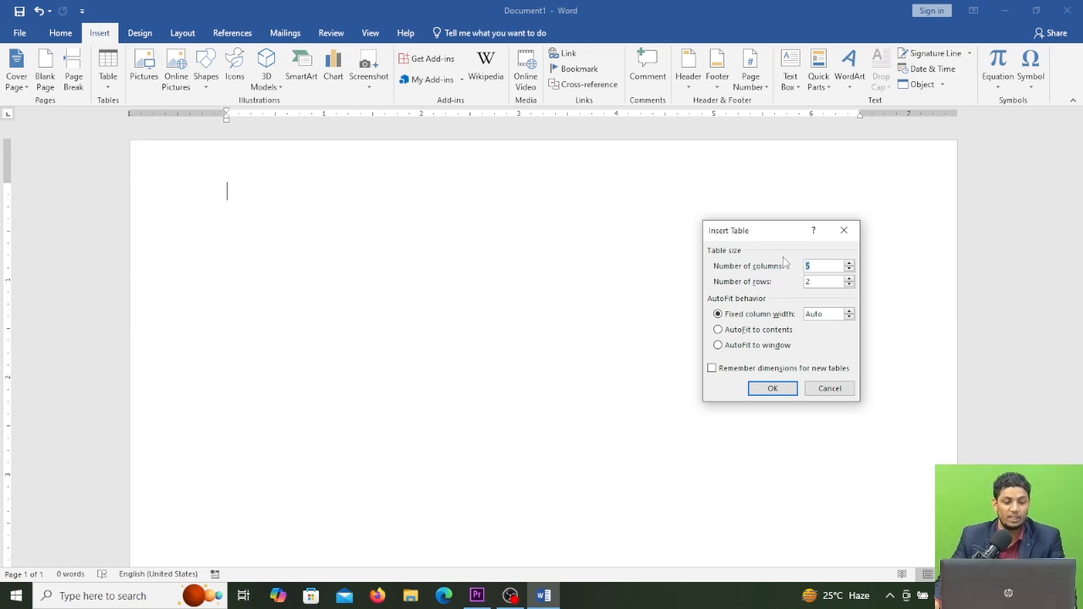
type("1")
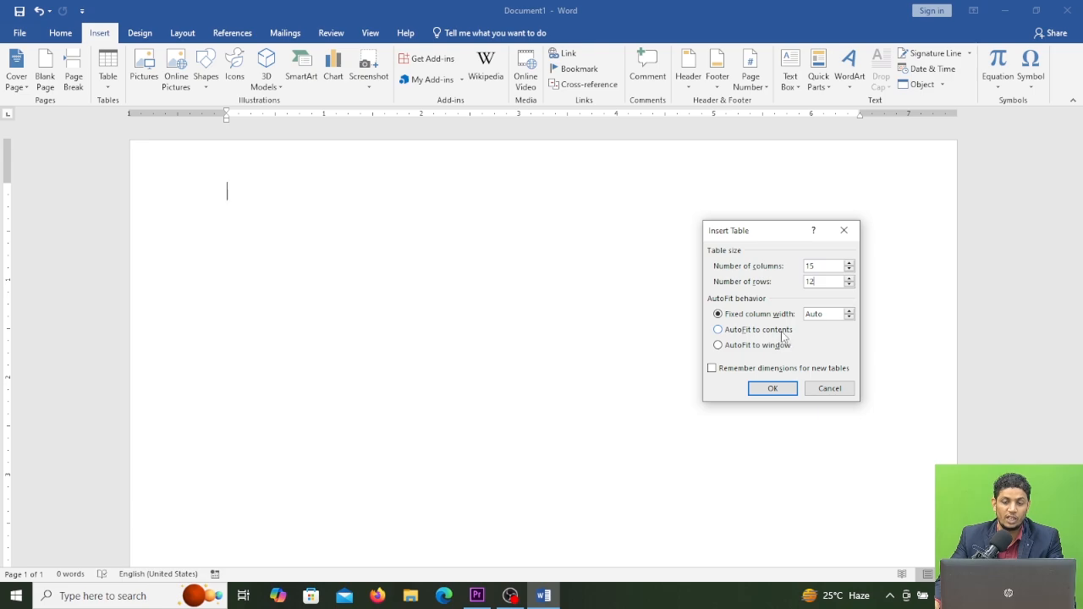
left_click(772, 388)
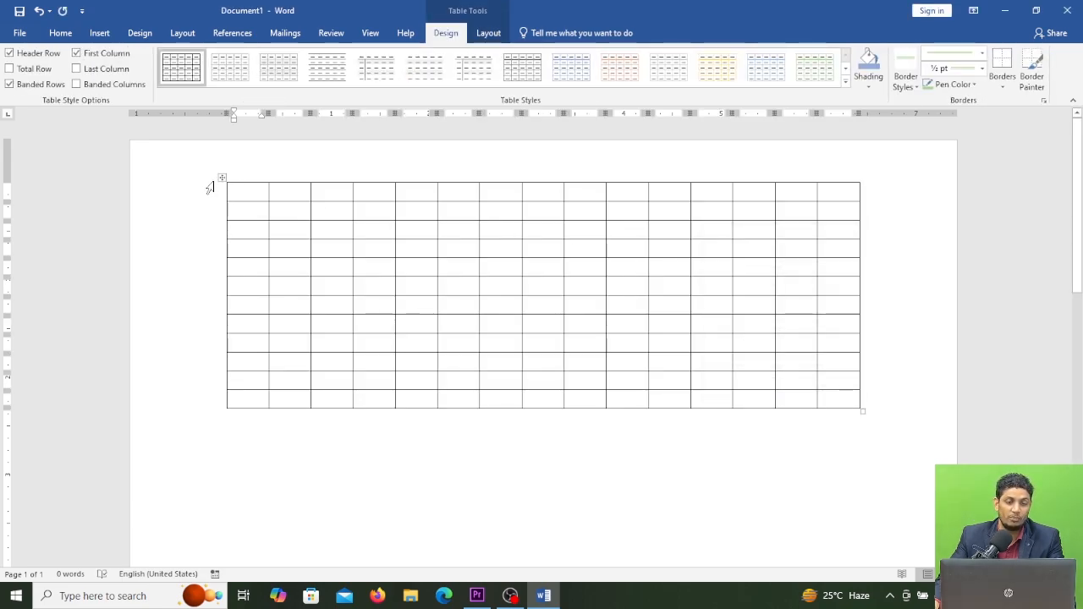
Step: Below the first table, insert a 5-column, 2-row table set to AutoFit to contents
left_click(221, 179)
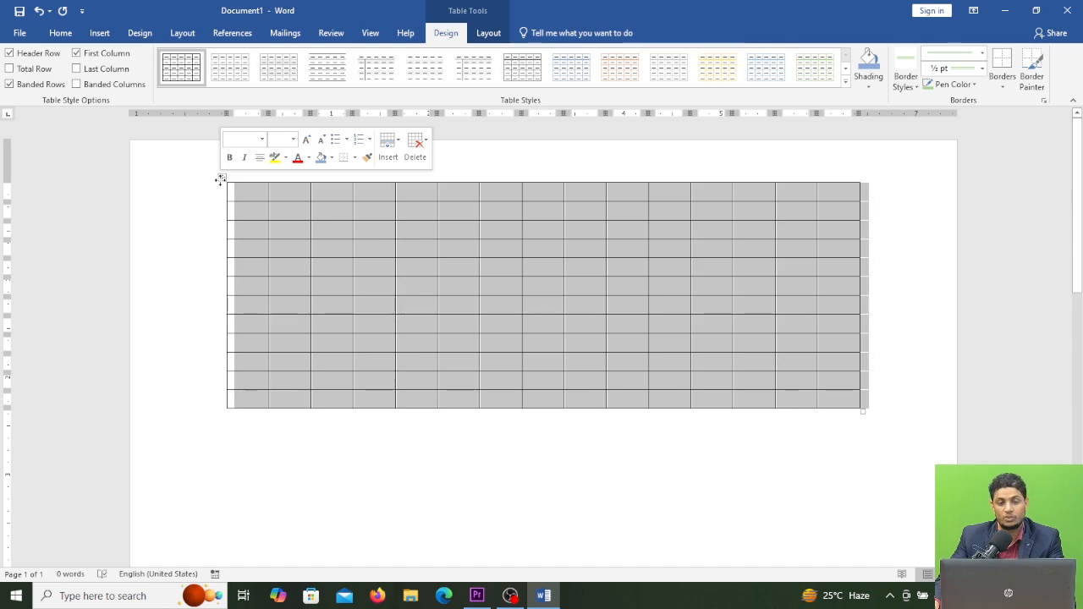
left_click(344, 237)
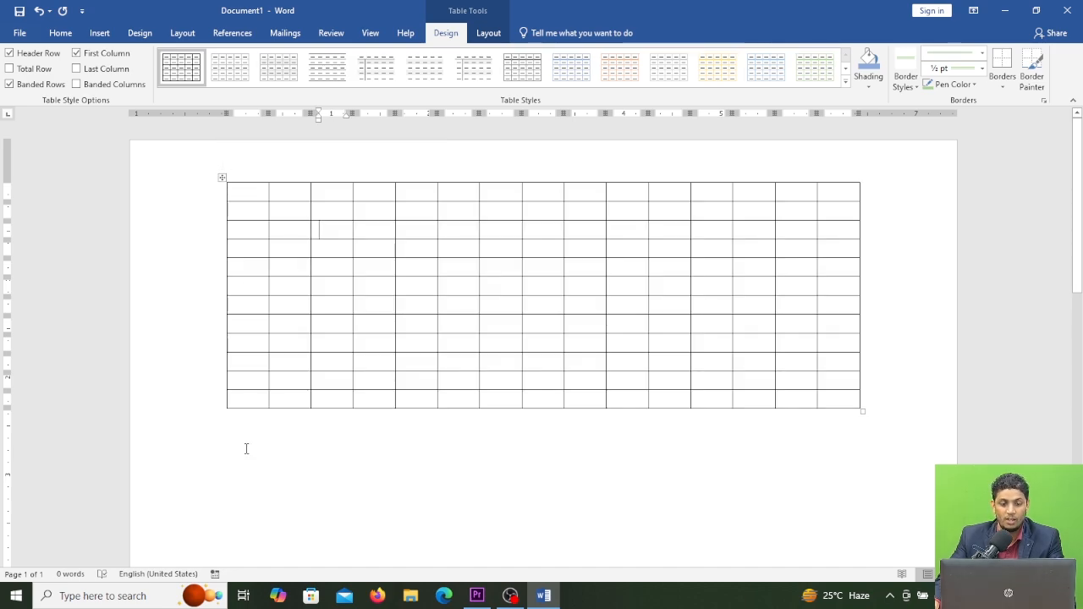
left_click(241, 449)
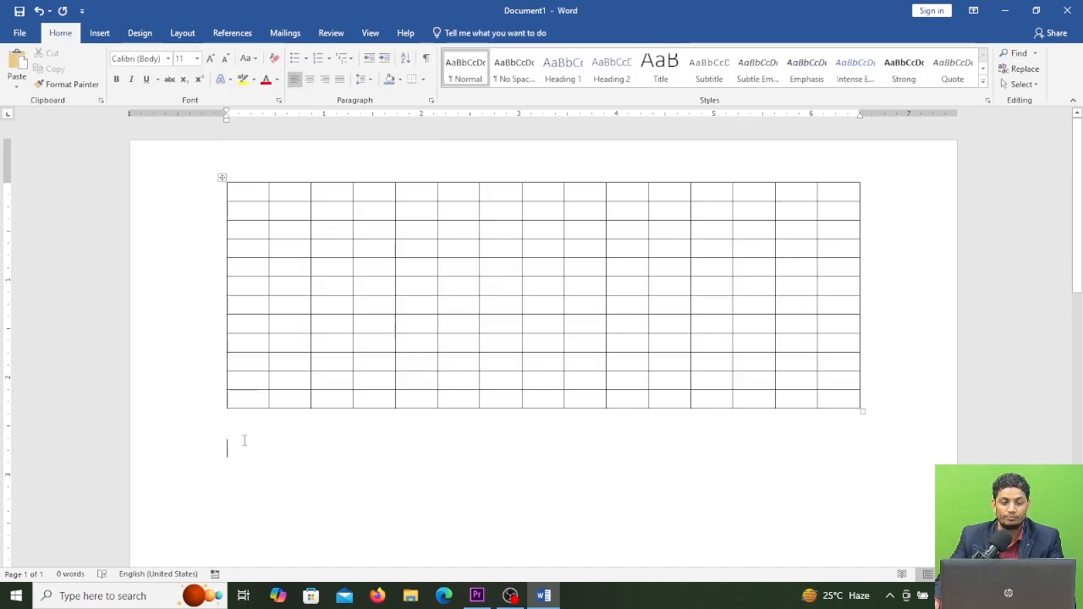
left_click(100, 33)
left_click(105, 70)
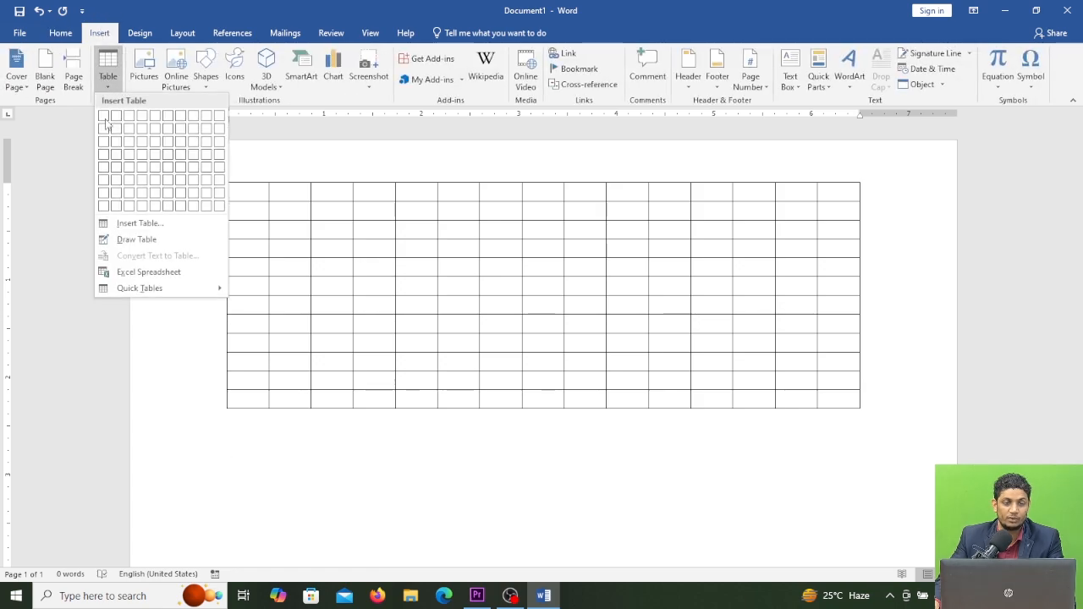
left_click(136, 225)
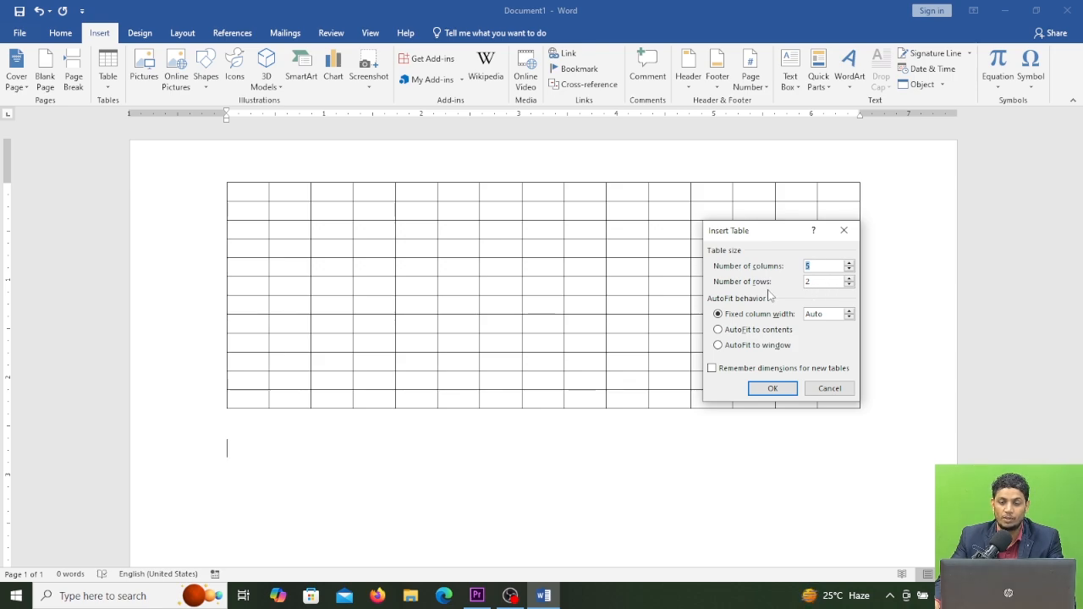
left_click(724, 331)
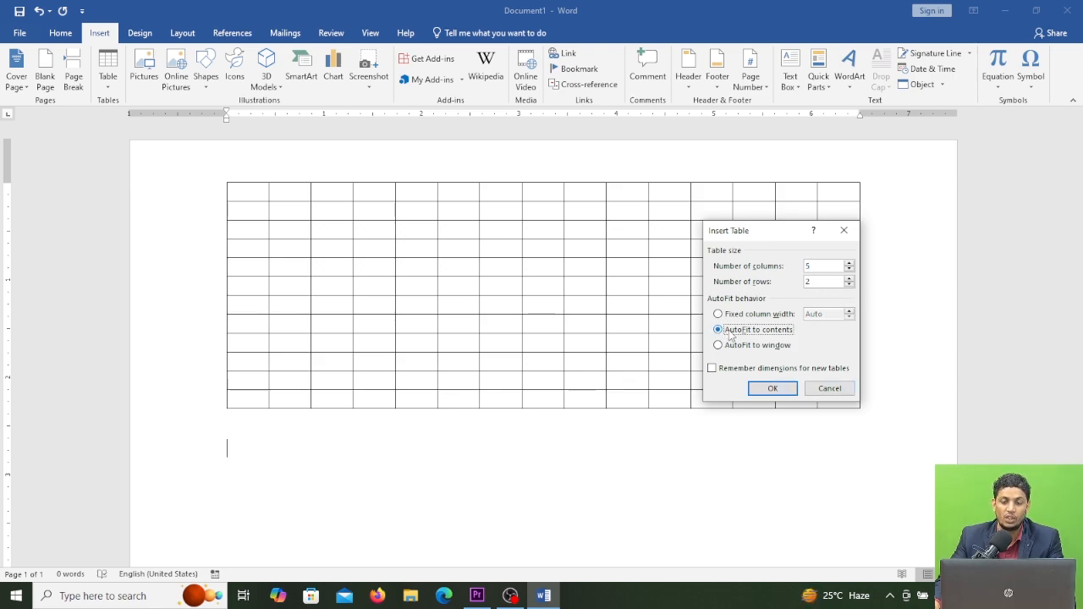
left_click(773, 388)
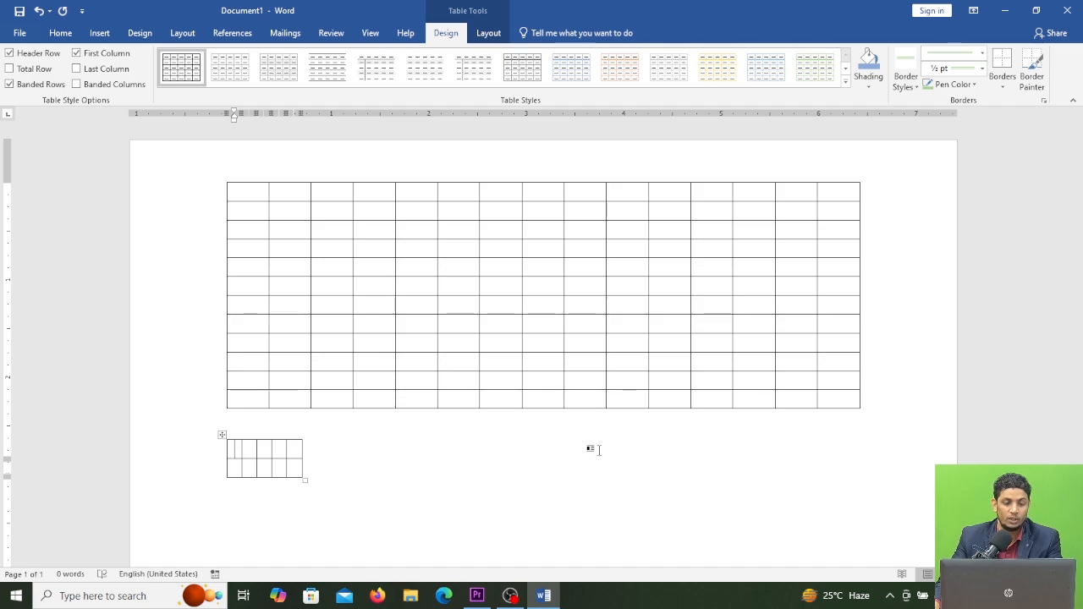
Step: Enter SL.NO in the first header cell of the small table
type("Sl")
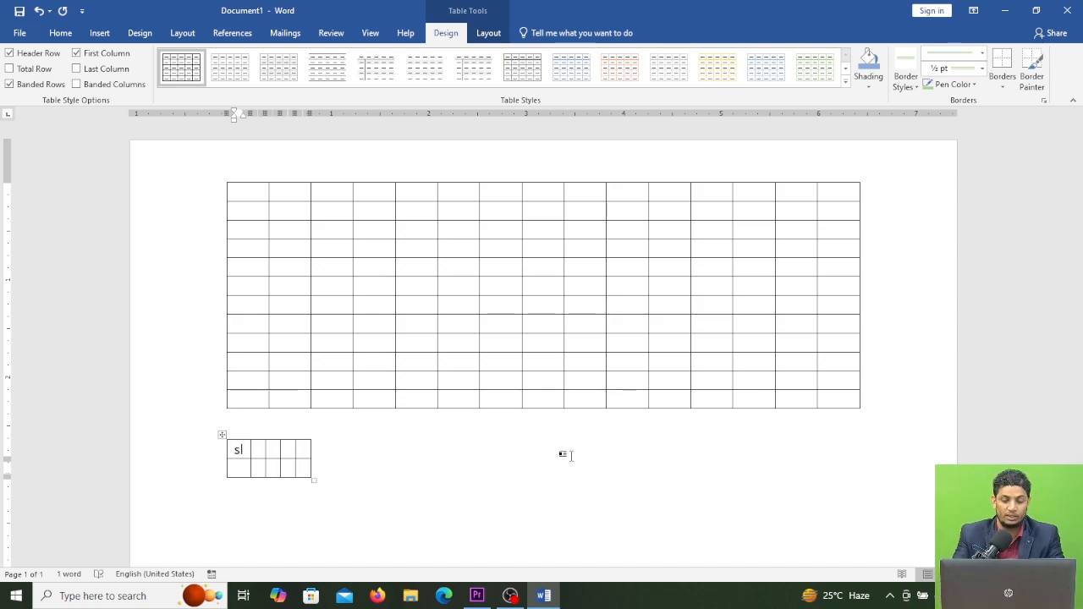
key("BackSpace")
key("BackSpace")
type("S")
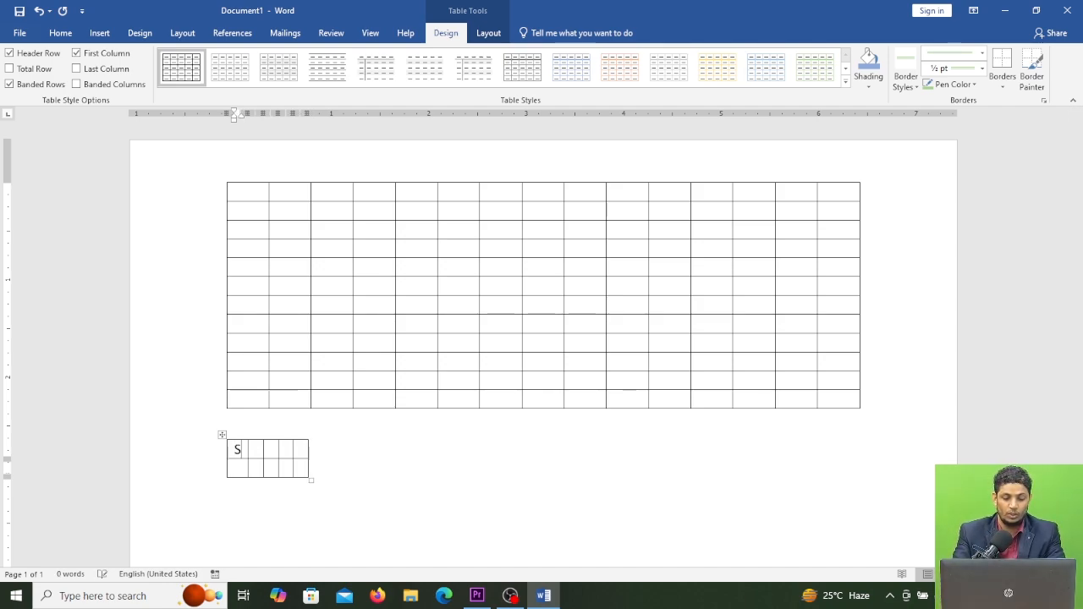
type("L.NO")
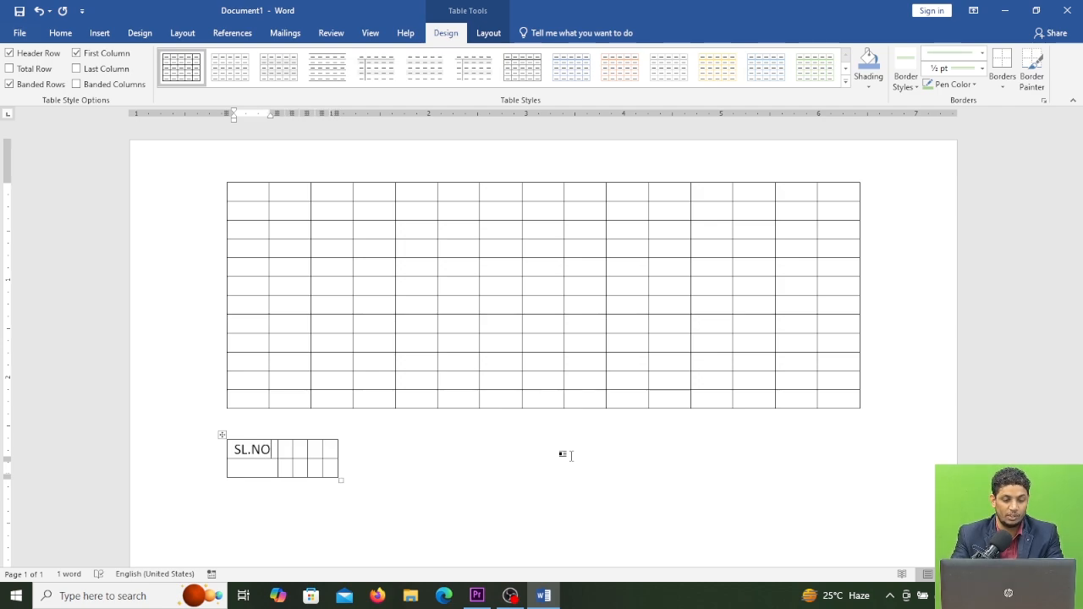
key("Tab")
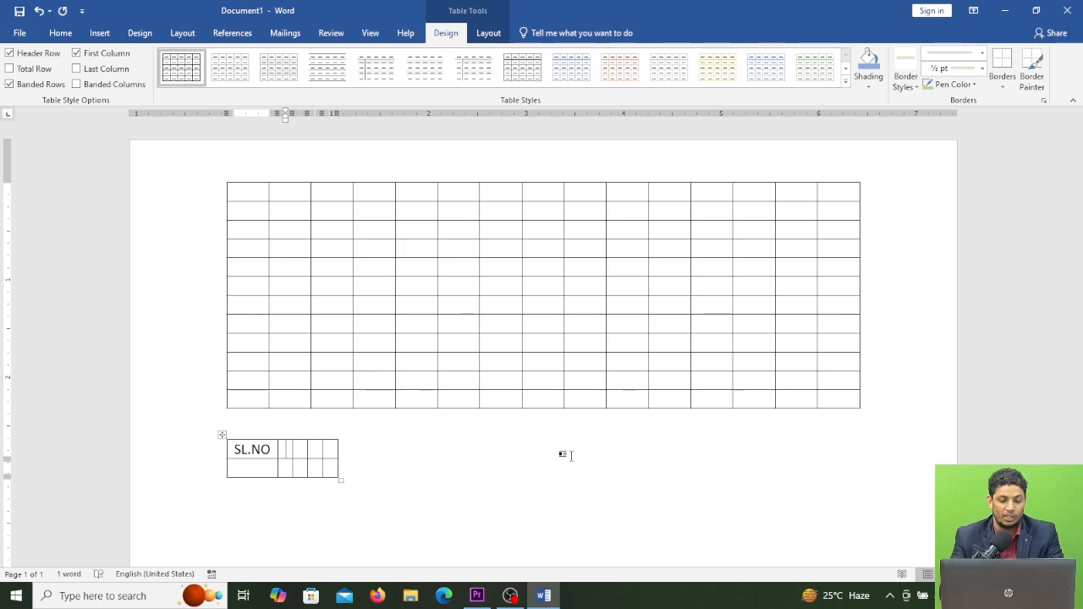
Step: Enter NAME OF THE STUDENTS in the second header cell
type("NAME OF TE")
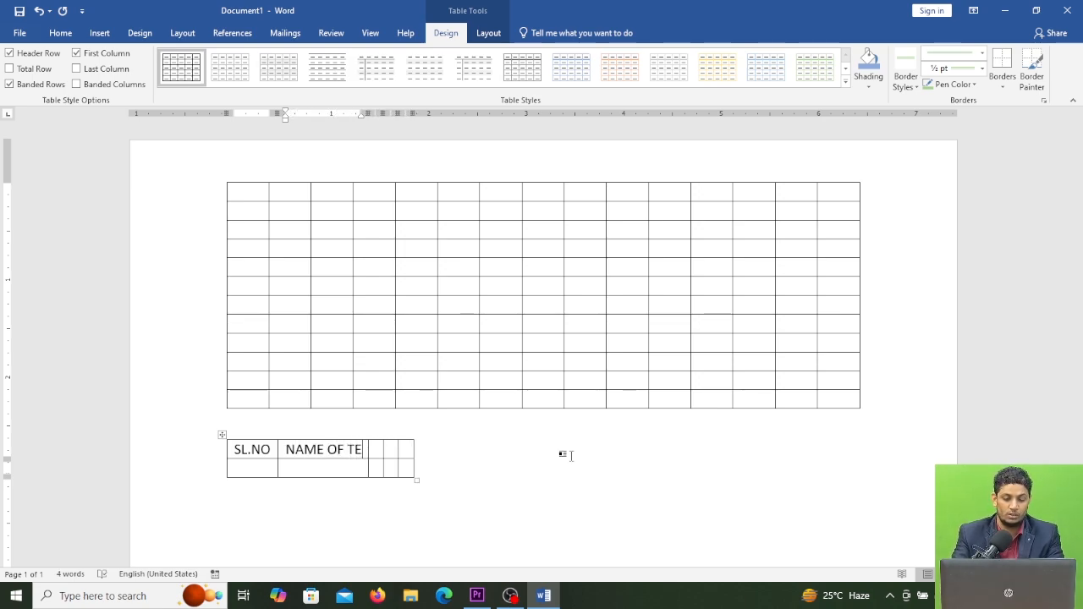
key("BackSpace")
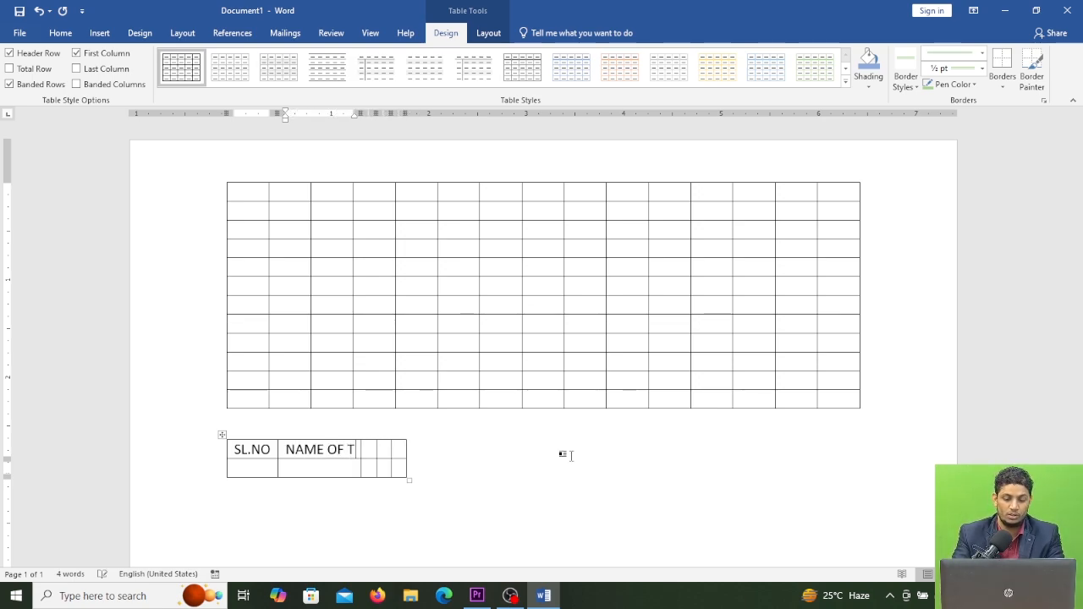
type("HE STUDE")
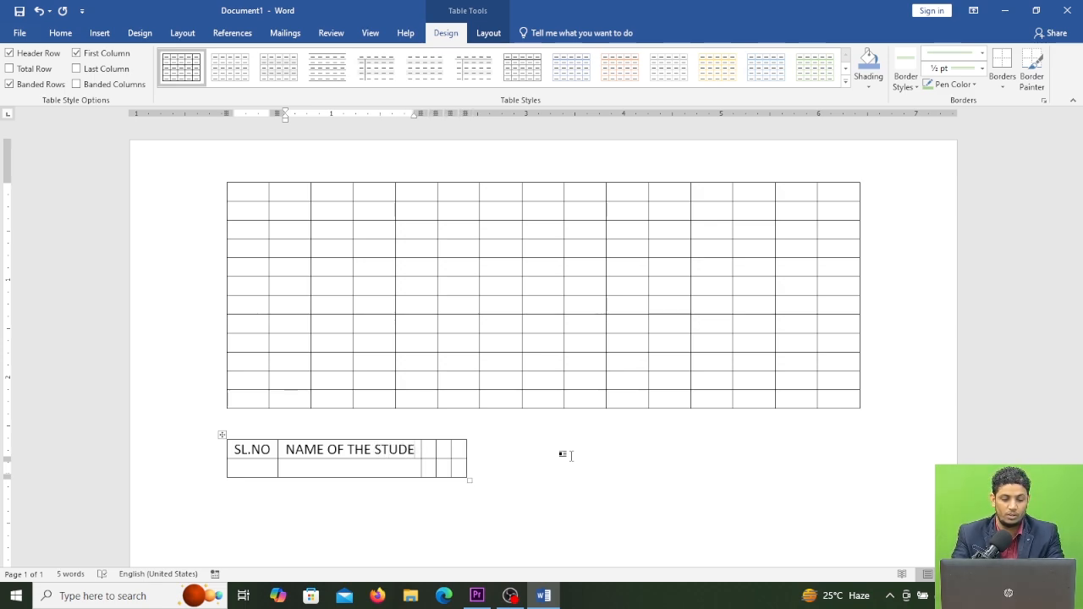
type("NTS")
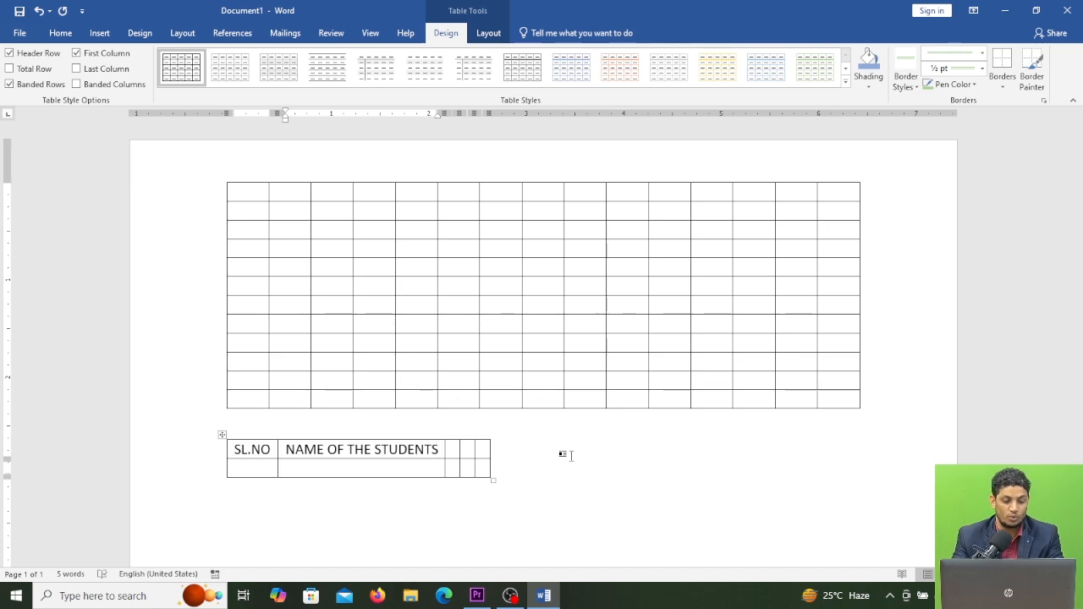
Step: Fill the remaining three header cells with SUB1, SUB2 and SUB3
key("Tab")
type("SI")
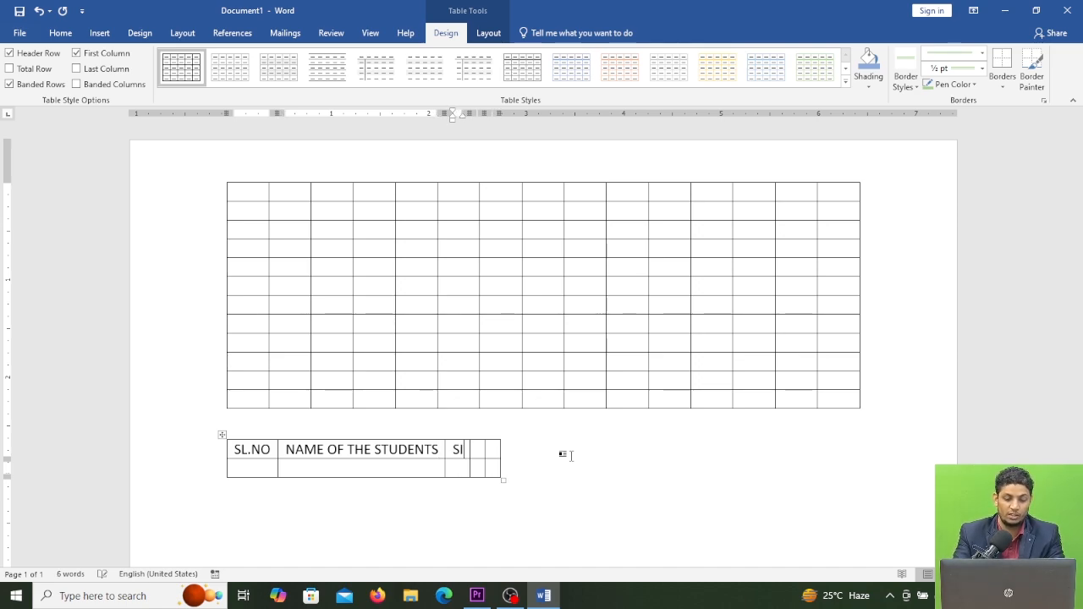
key("BackSpace")
type("UB1")
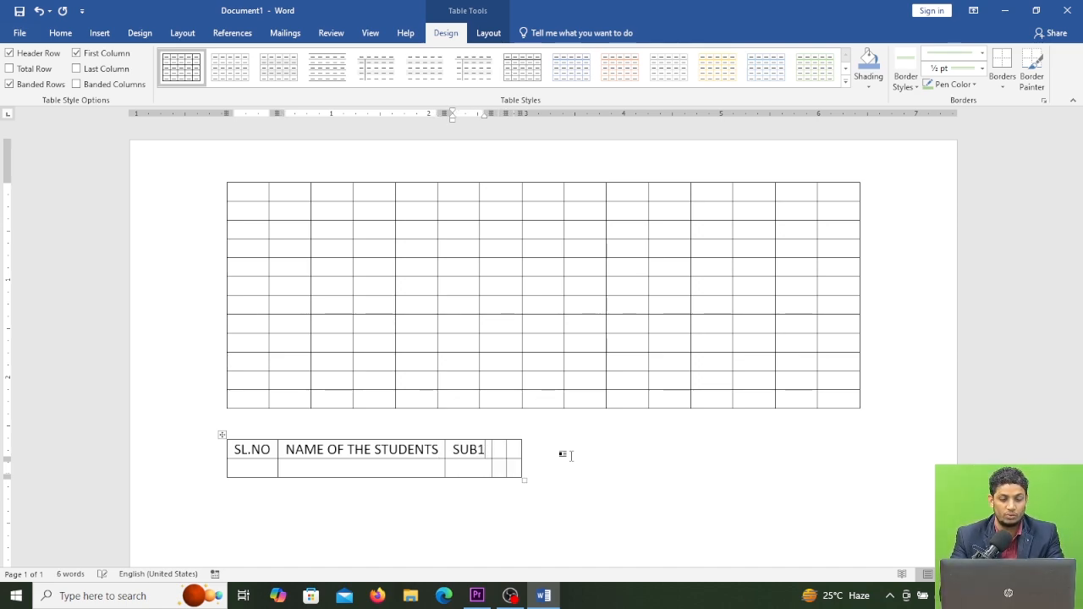
type(" SUB")
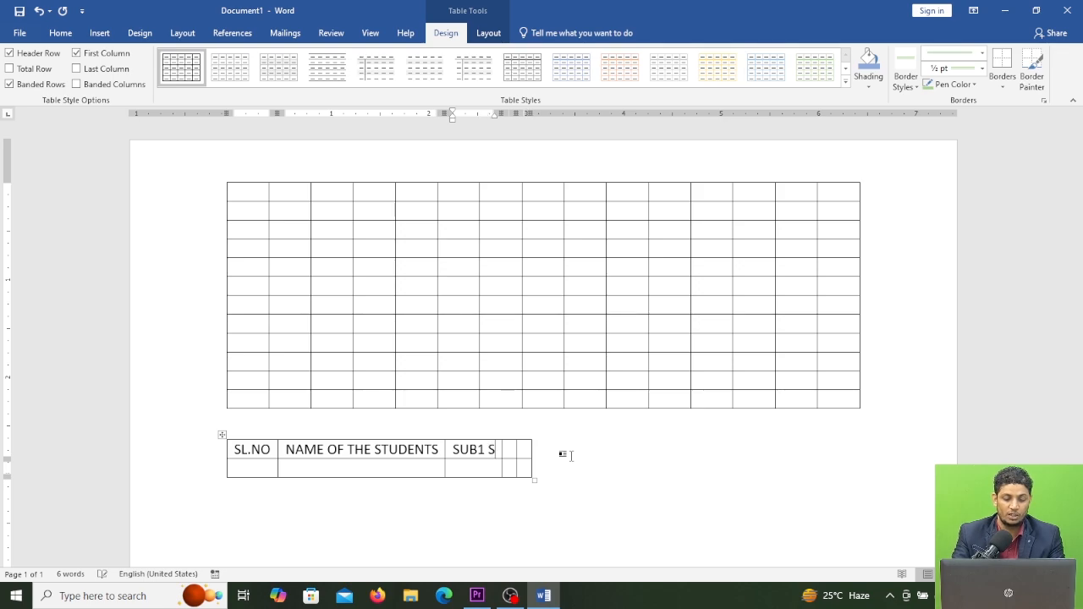
type("2")
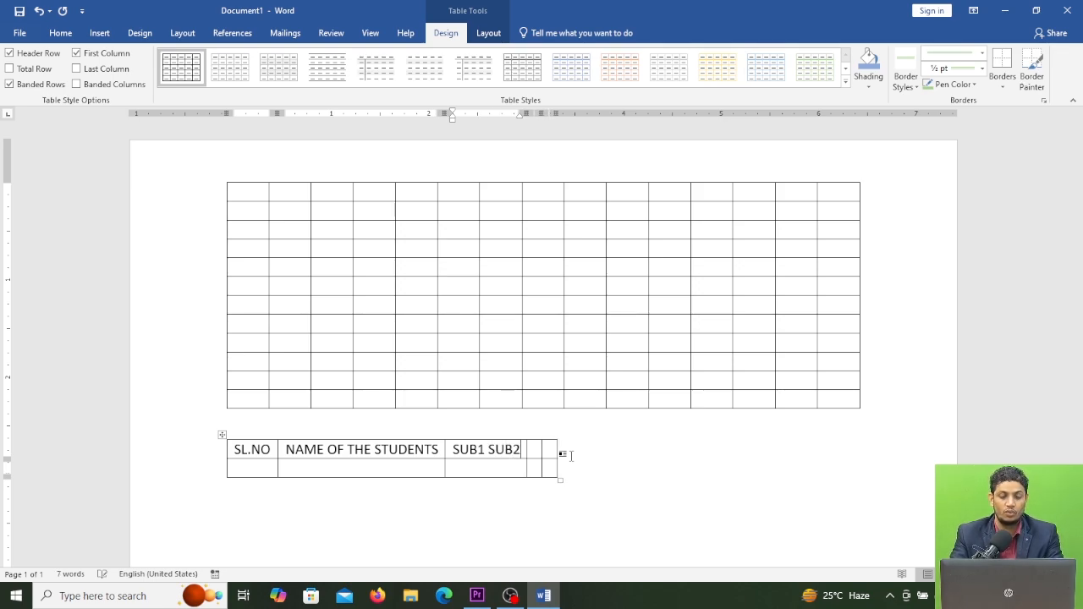
key("BackSpace")
key("BackSpace")
key("BackSpace")
key("BackSpace")
key("BackSpace")
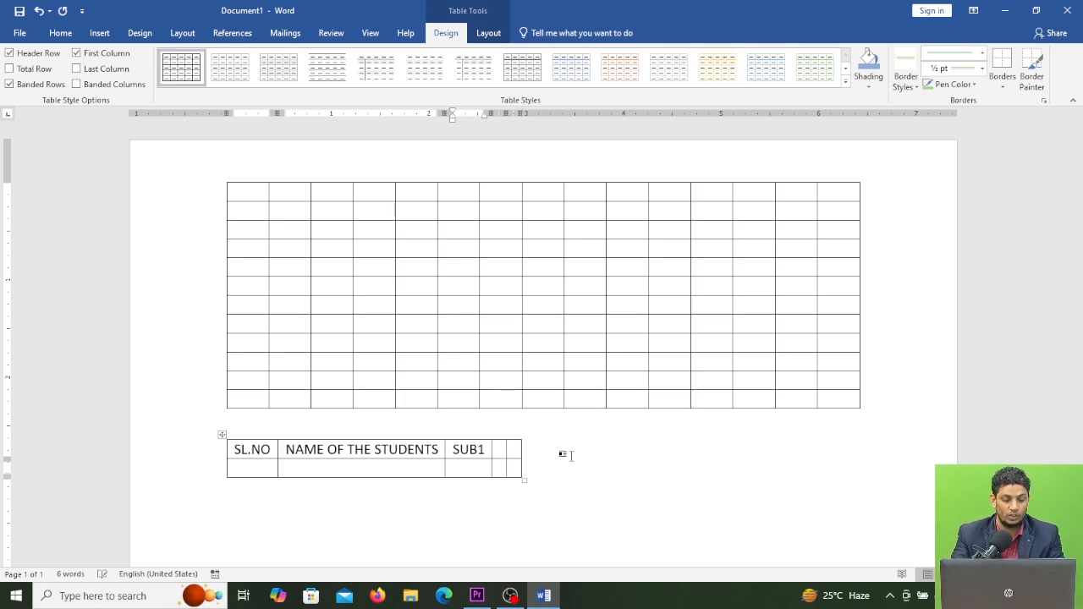
key("Tab")
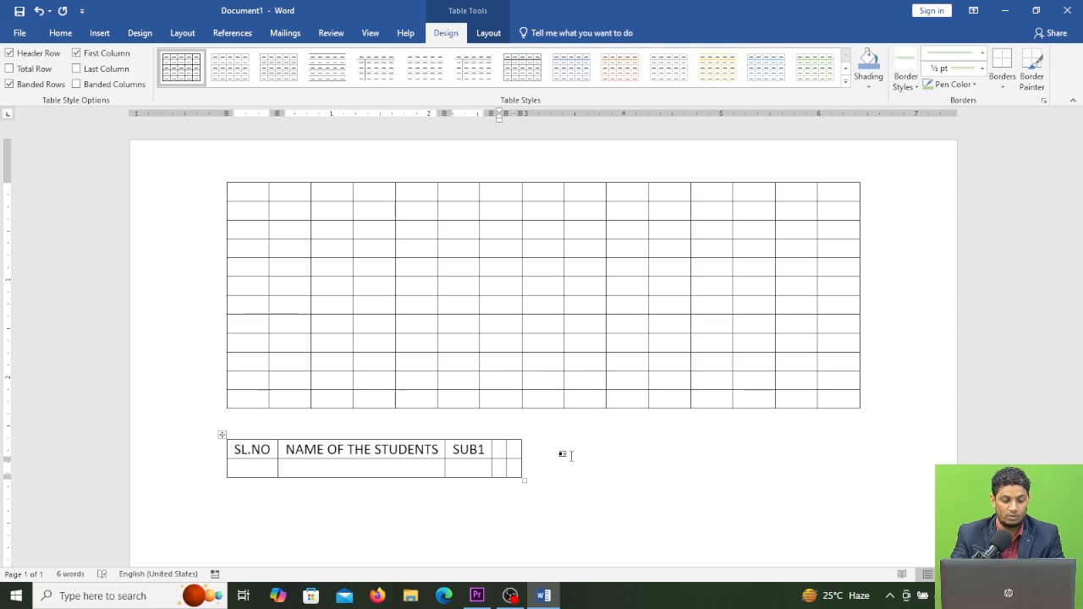
type("SUB2")
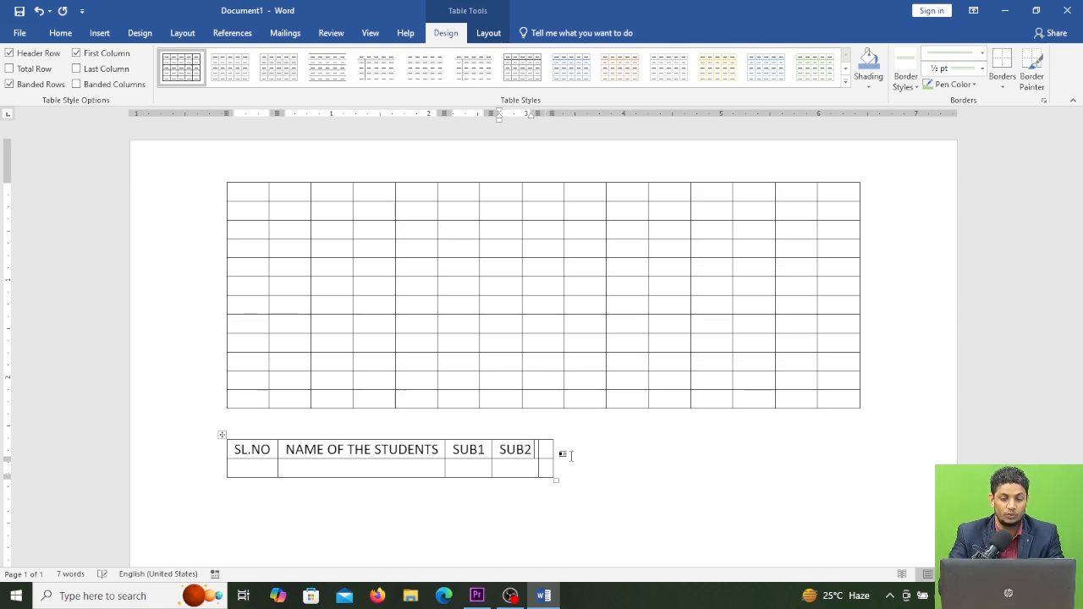
key("Tab")
type("SUB3")
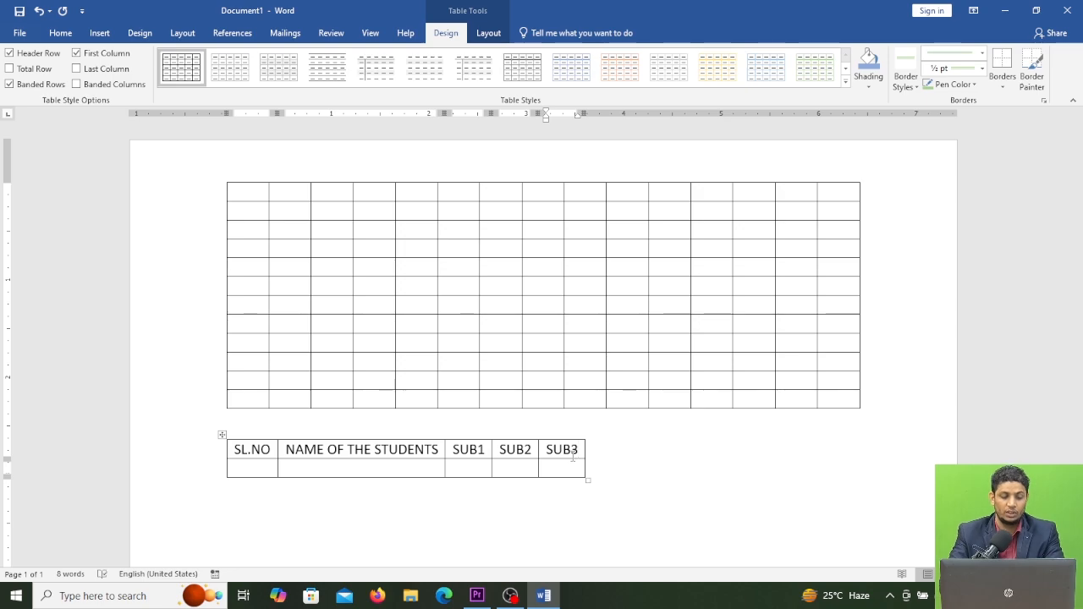
left_click(685, 447)
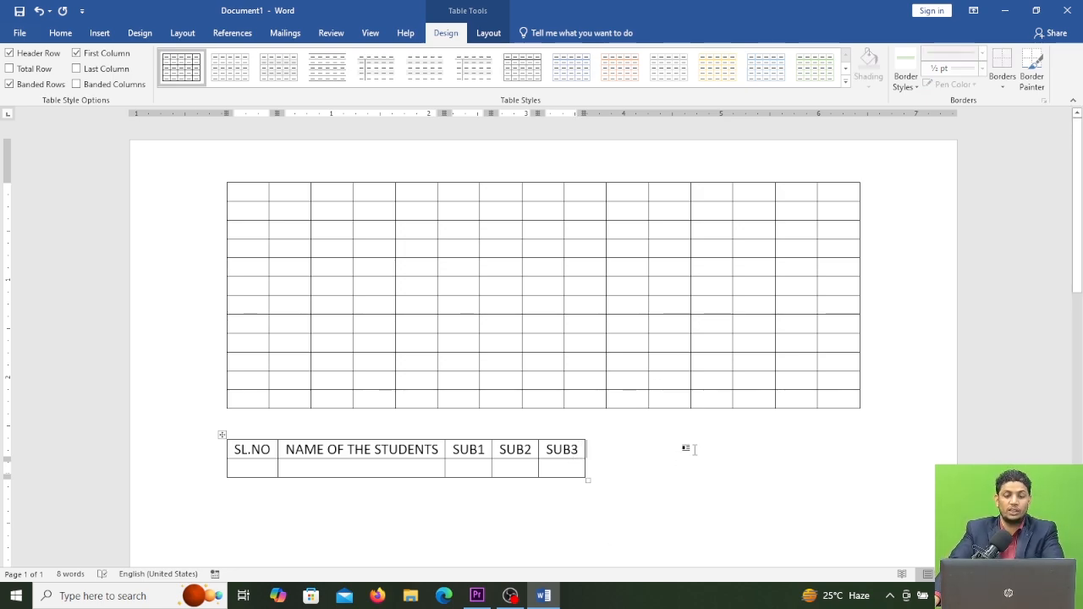
left_click(273, 500)
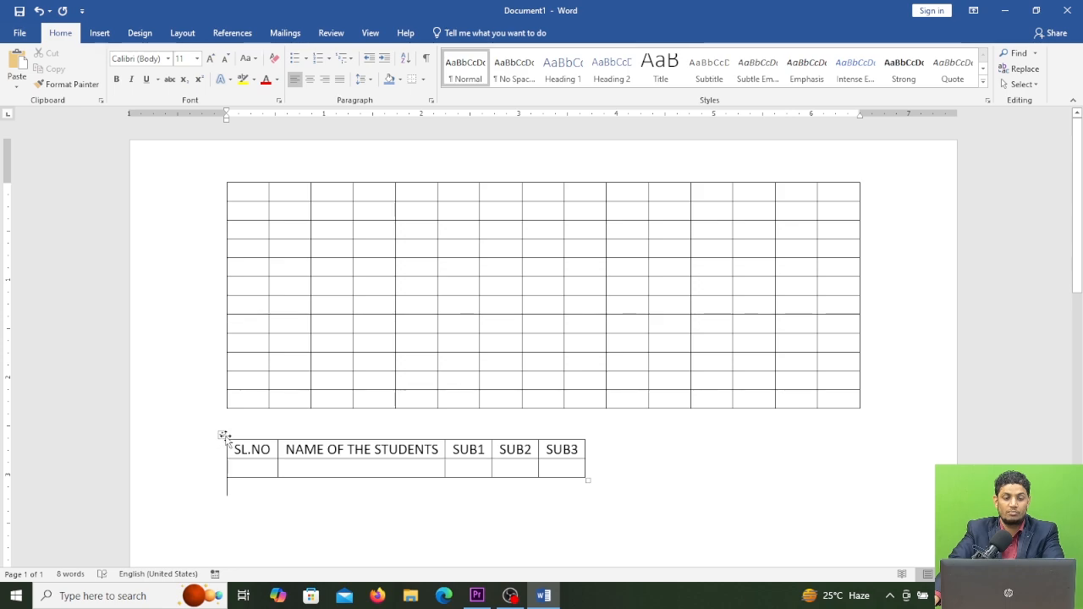
left_click(223, 437)
left_click(339, 482)
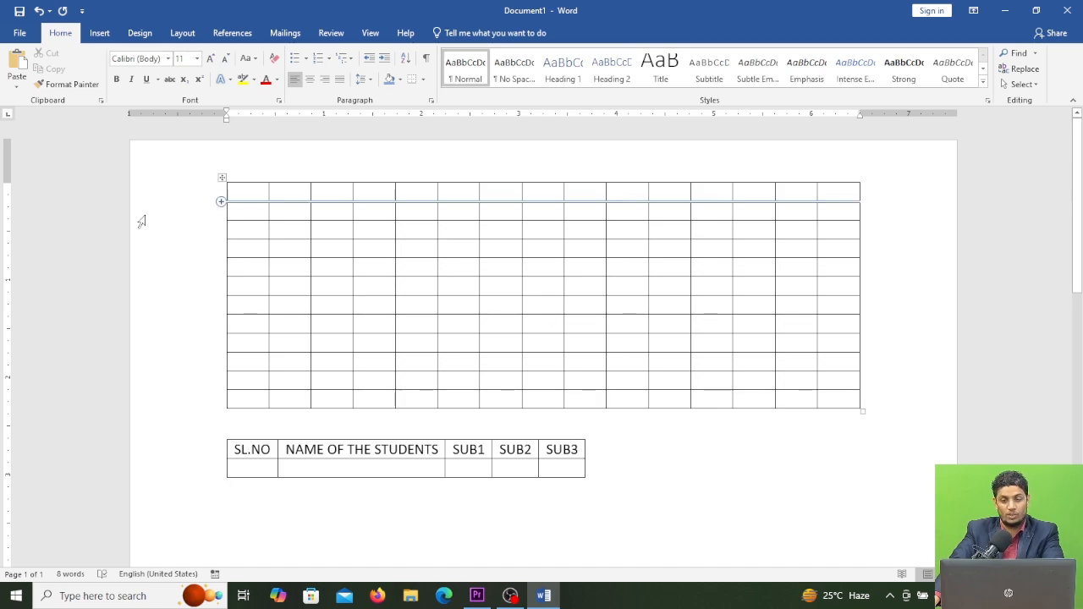
left_click_drag(270, 211, 256, 210)
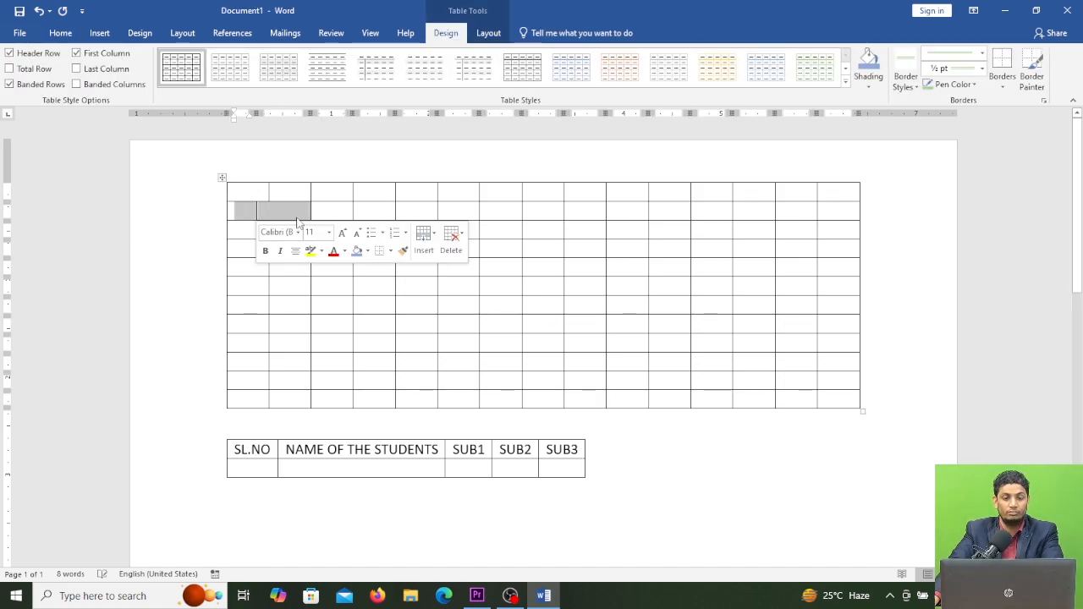
key("ctrl+z")
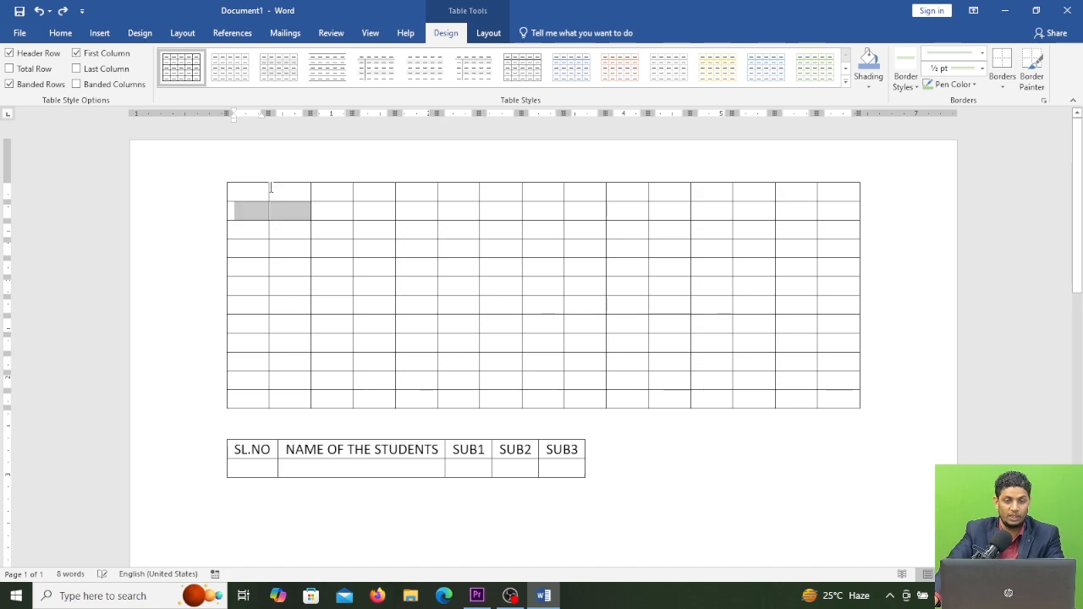
Step: Widen the second column of the large table by moving its right border
left_click(271, 188)
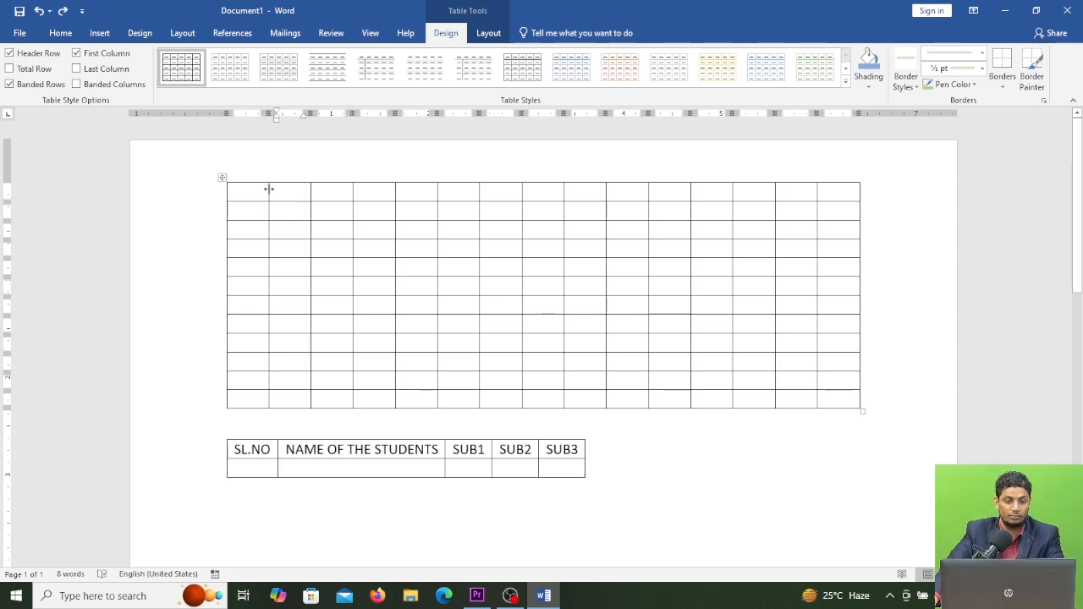
left_click_drag(269, 190, 367, 192)
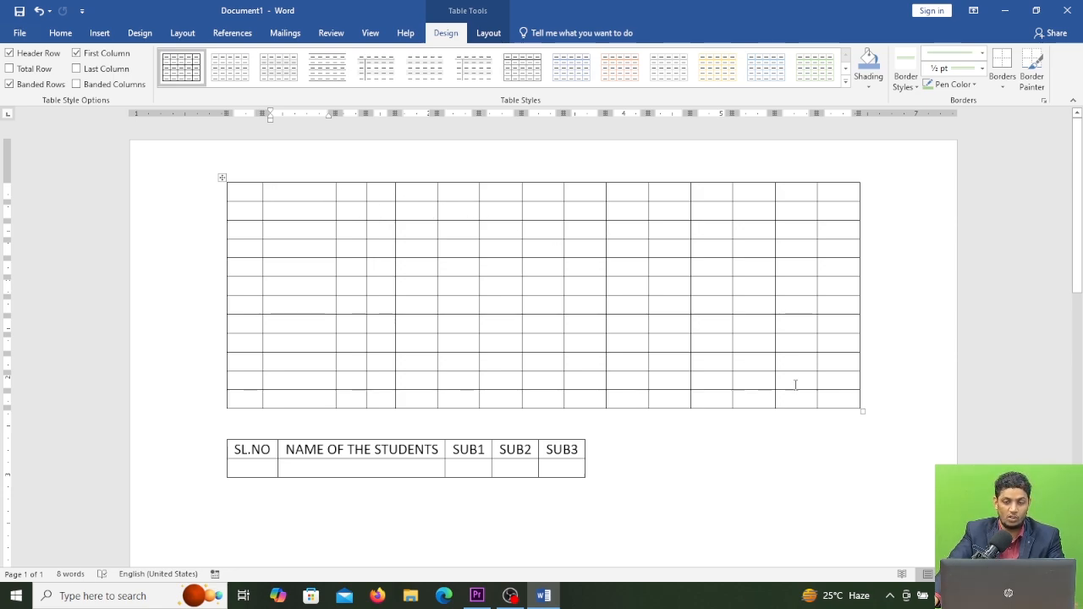
Step: Resize several inner columns of the large table to uneven widths
left_click_drag(359, 193, 839, 399)
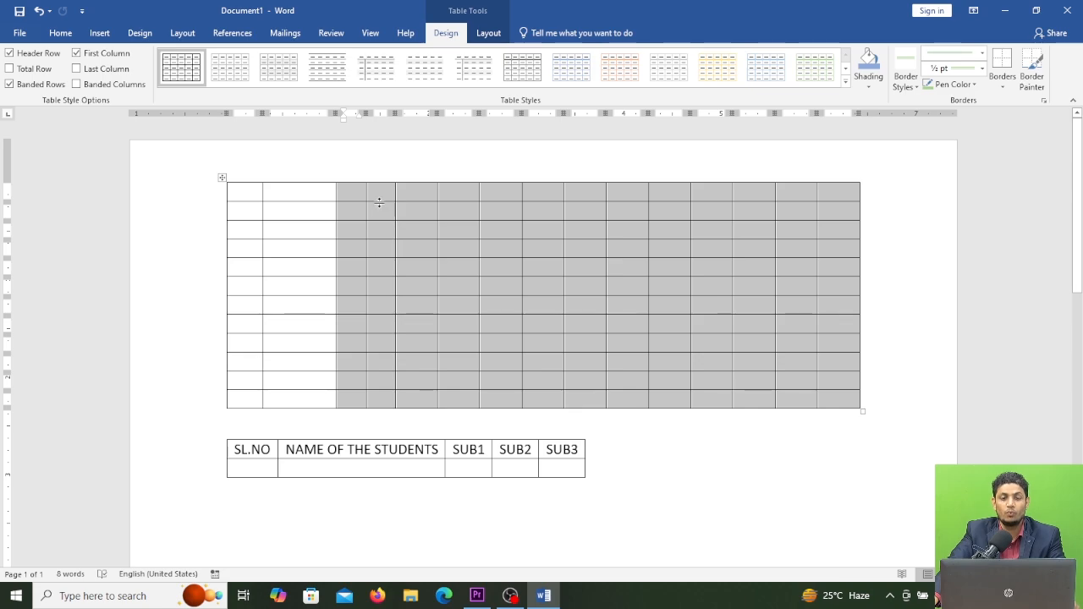
left_click(513, 227)
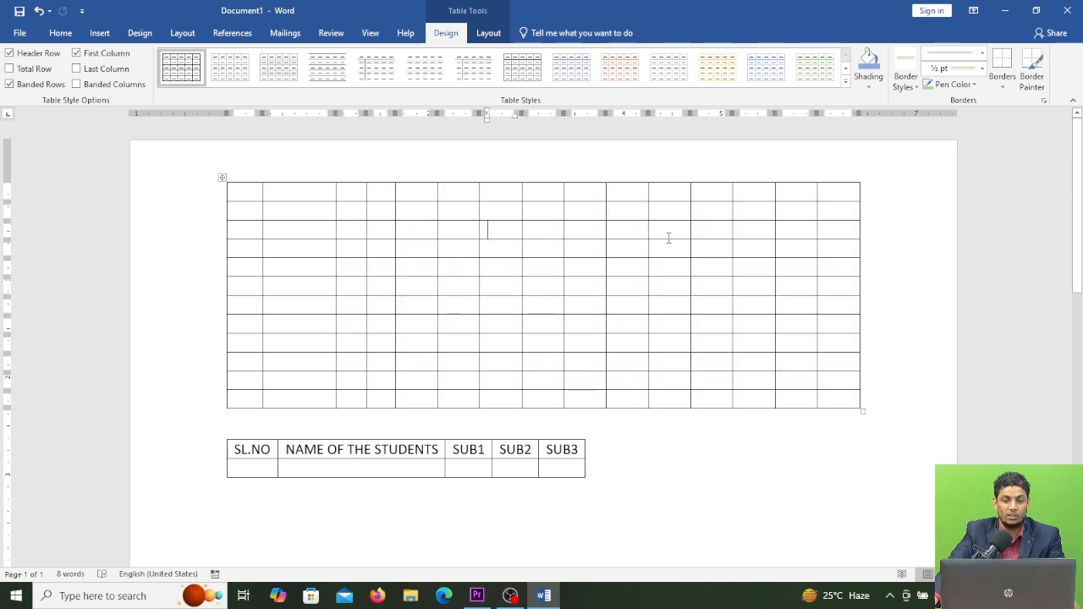
left_click_drag(523, 194, 548, 194)
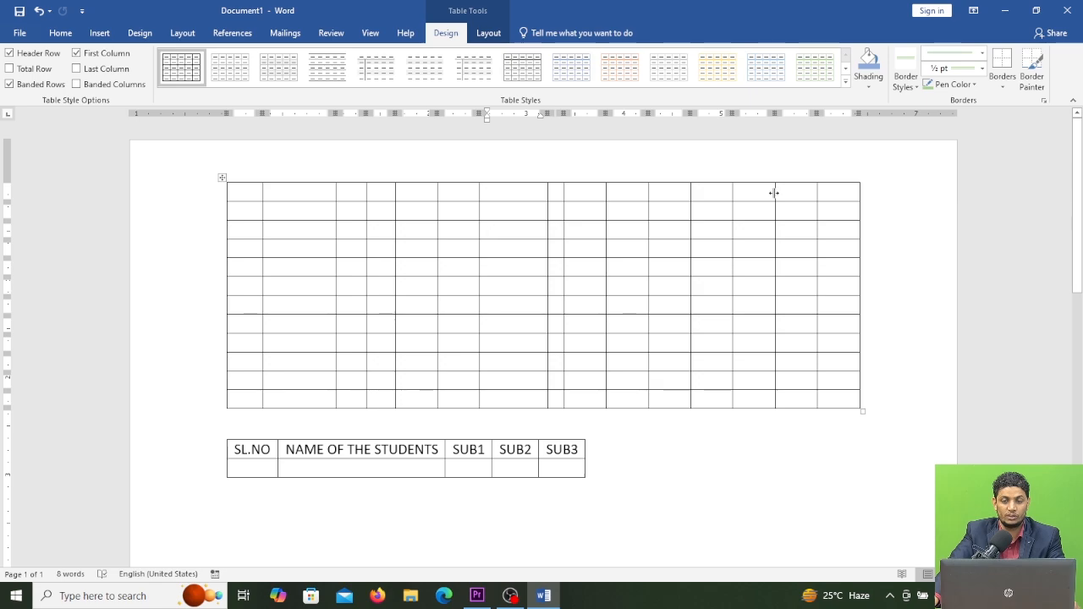
mouse_move(775, 194)
left_mouse_down()
mouse_move(740, 201)
mouse_move(750, 201)
left_mouse_up()
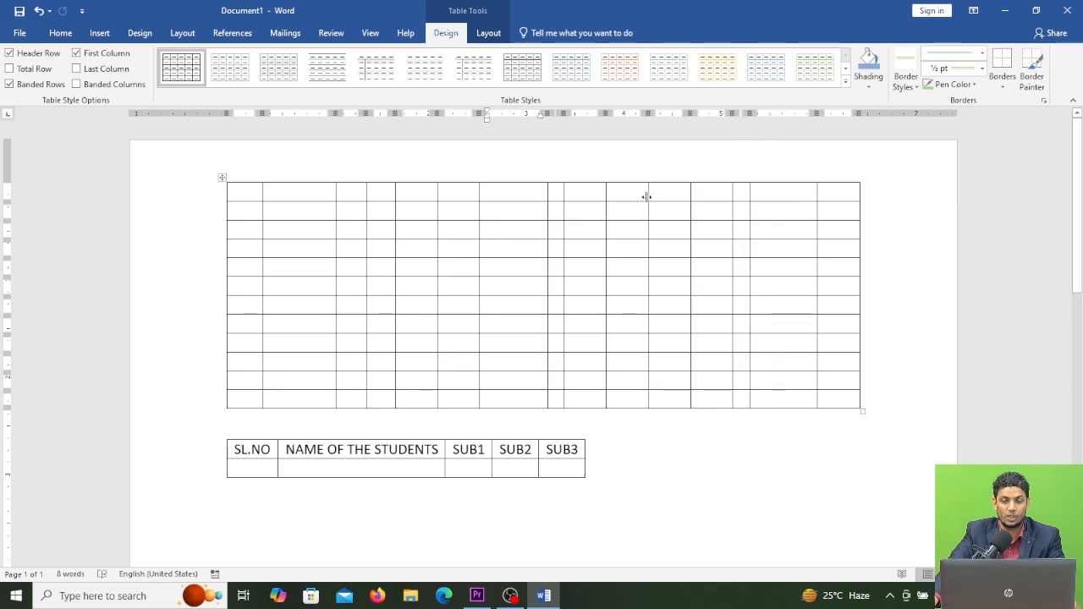
left_click_drag(648, 192, 622, 202)
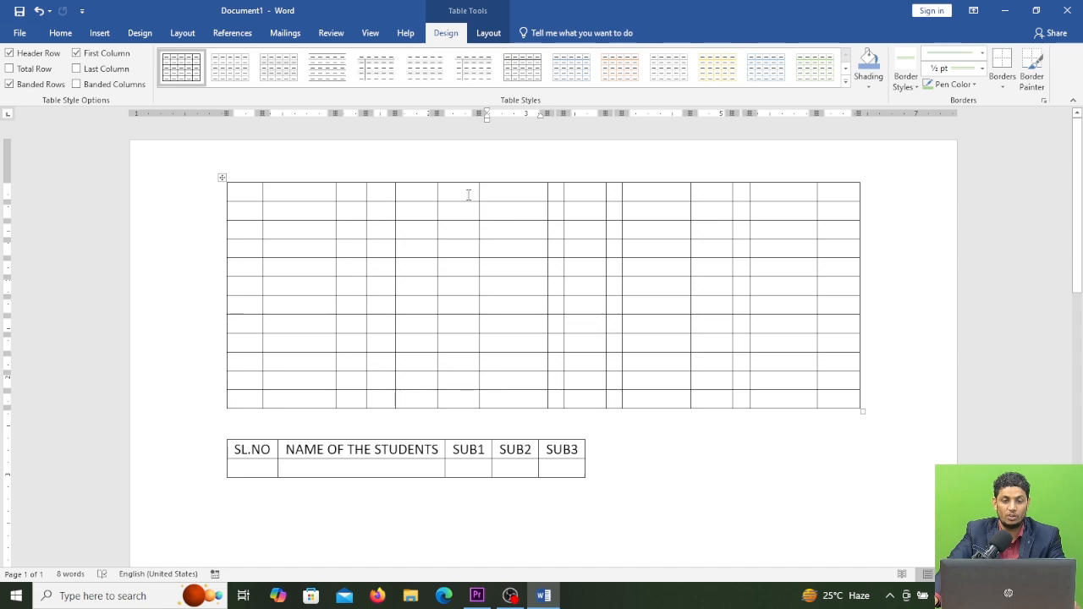
left_click_drag(479, 192, 505, 192)
left_click(802, 210)
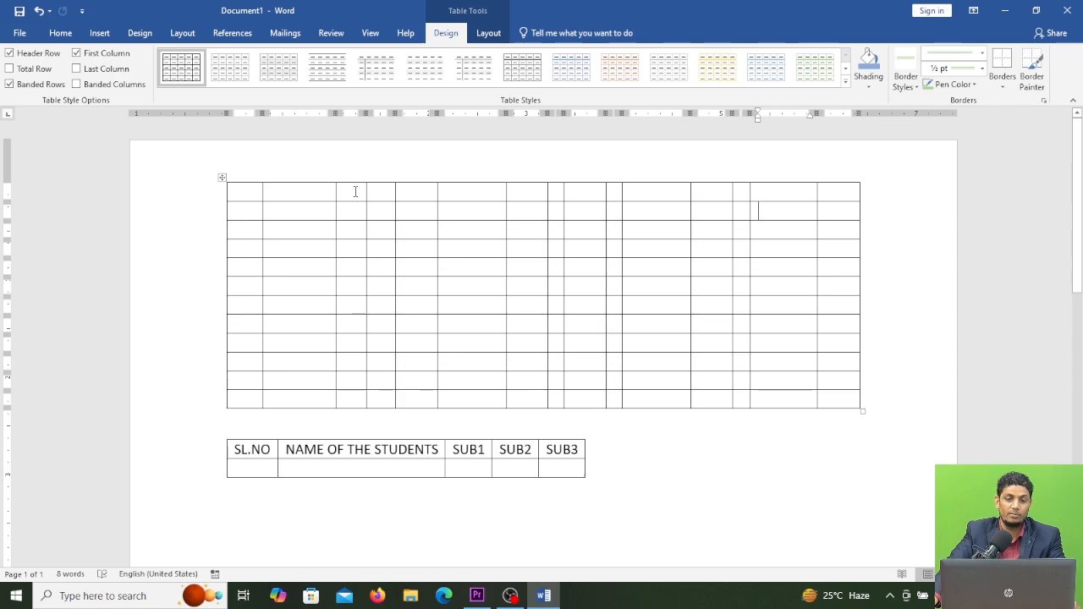
Step: Distribute the columns from the third onward evenly across the large table
left_click_drag(356, 191, 838, 400)
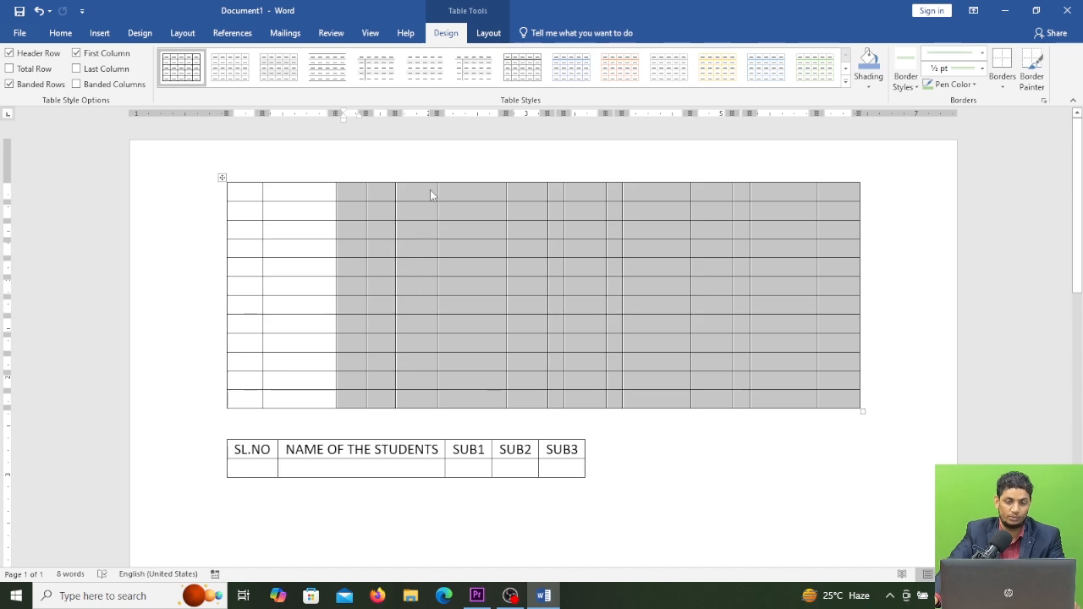
right_click(587, 229)
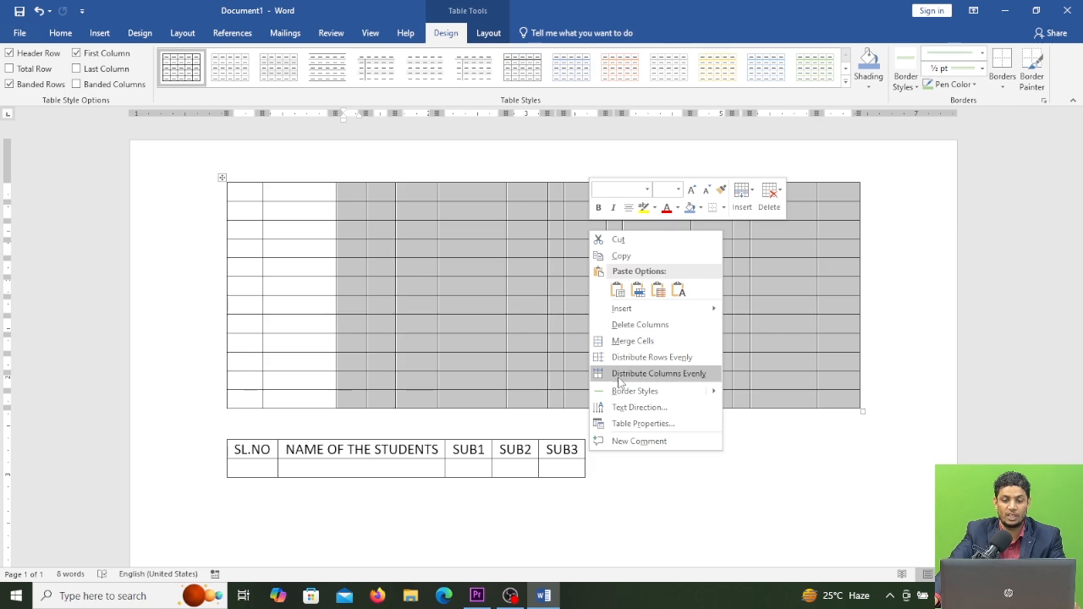
left_click(678, 377)
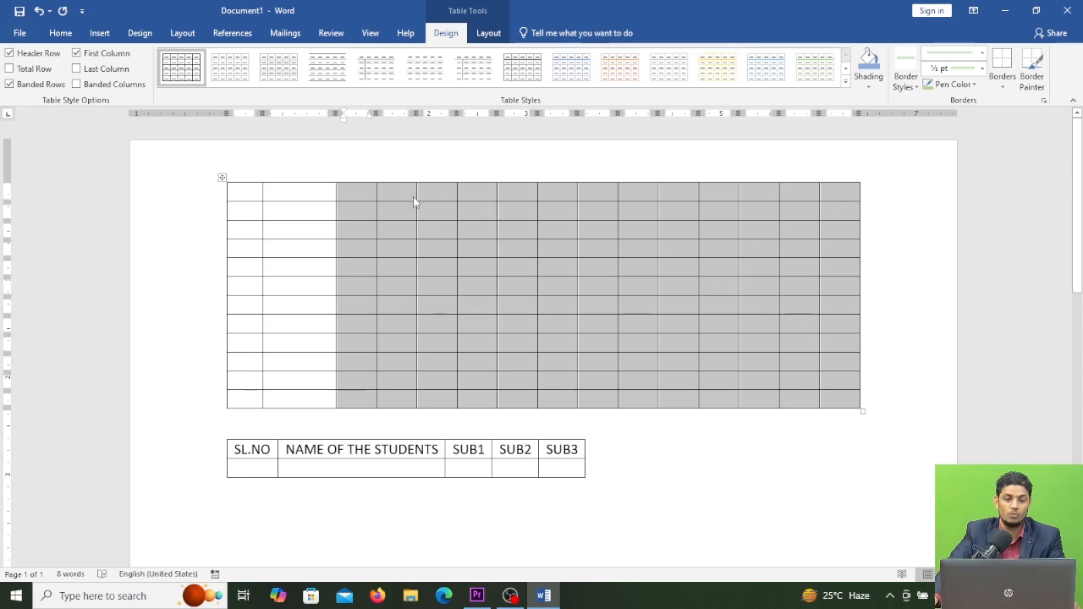
left_click(439, 197)
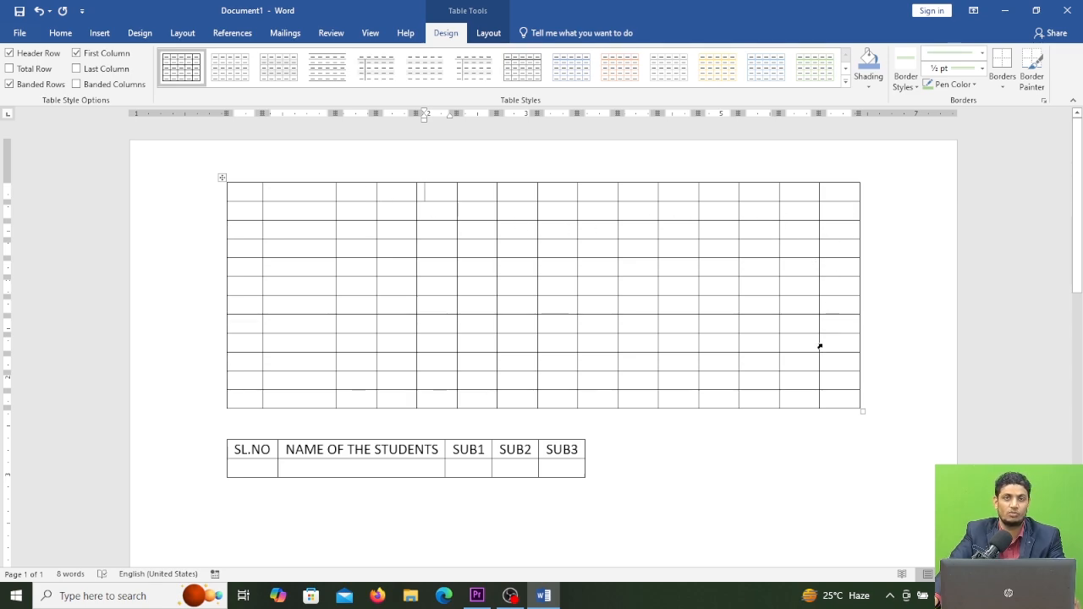
left_click(222, 177)
right_click(507, 229)
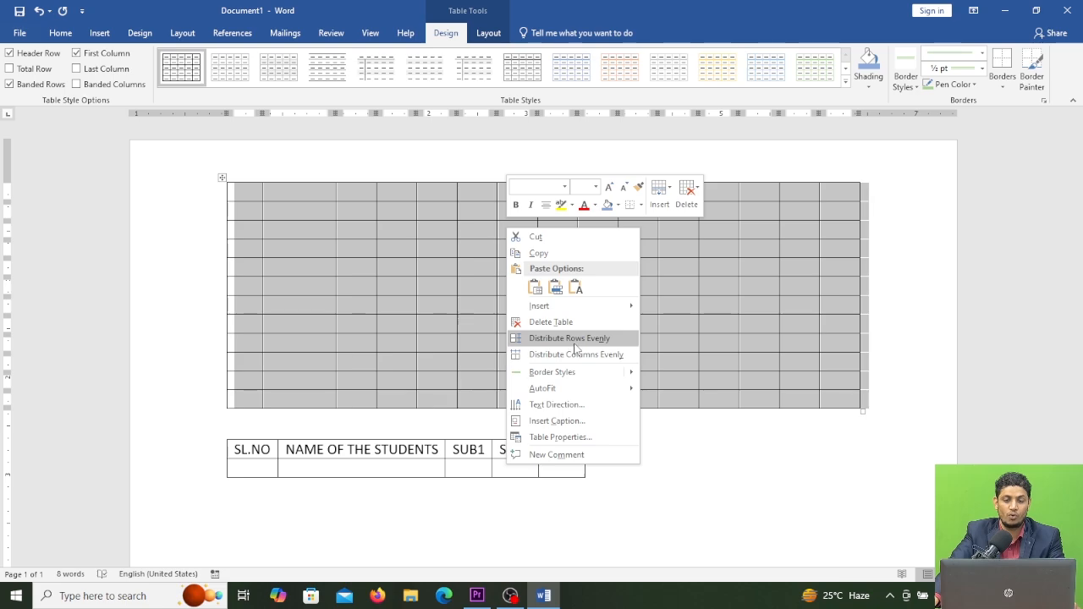
key("Escape")
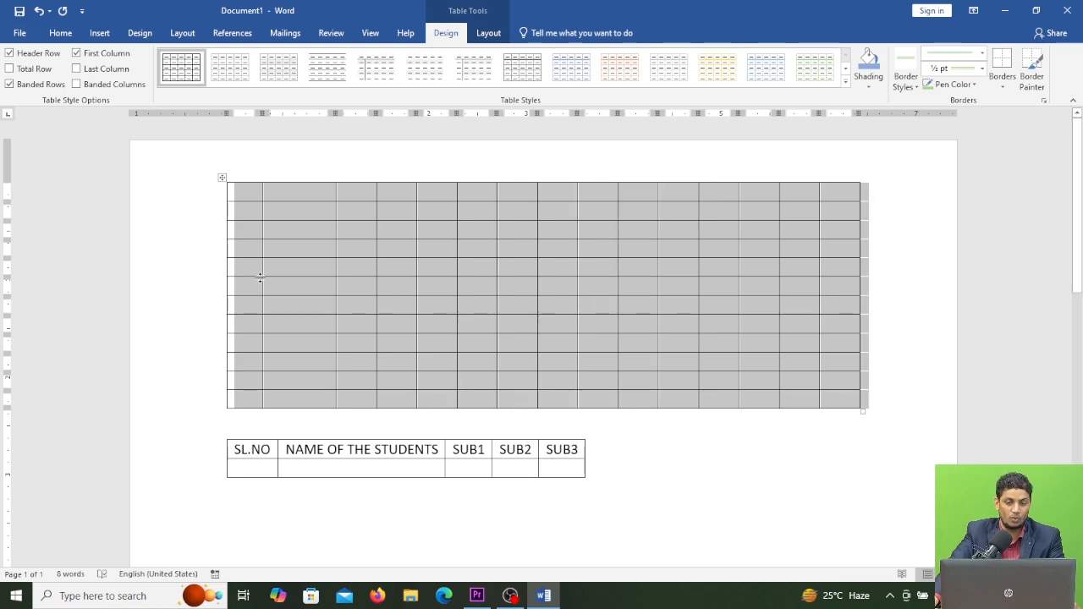
left_click(333, 247)
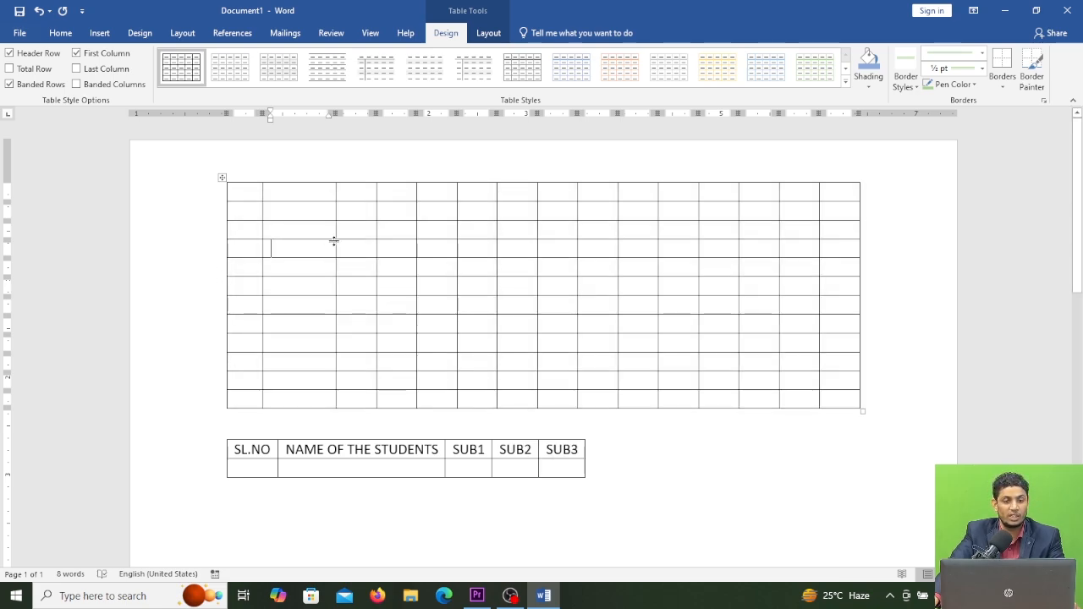
Step: Below the marks table, add a new line and draw a table outline with the Draw Table tool
scroll(232, 435, "down", 3)
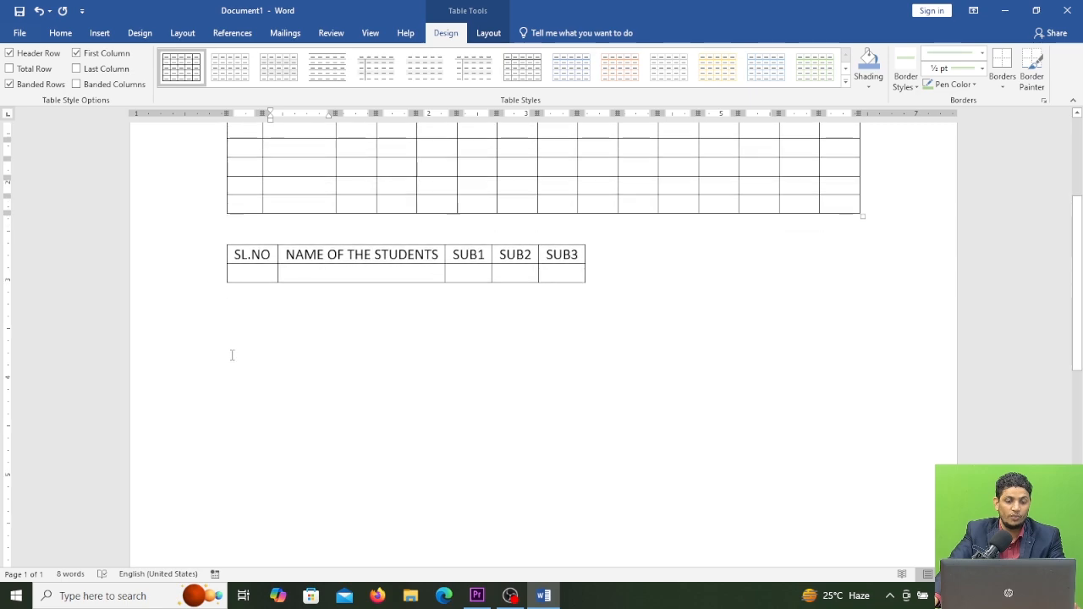
left_click(234, 350)
key("Return")
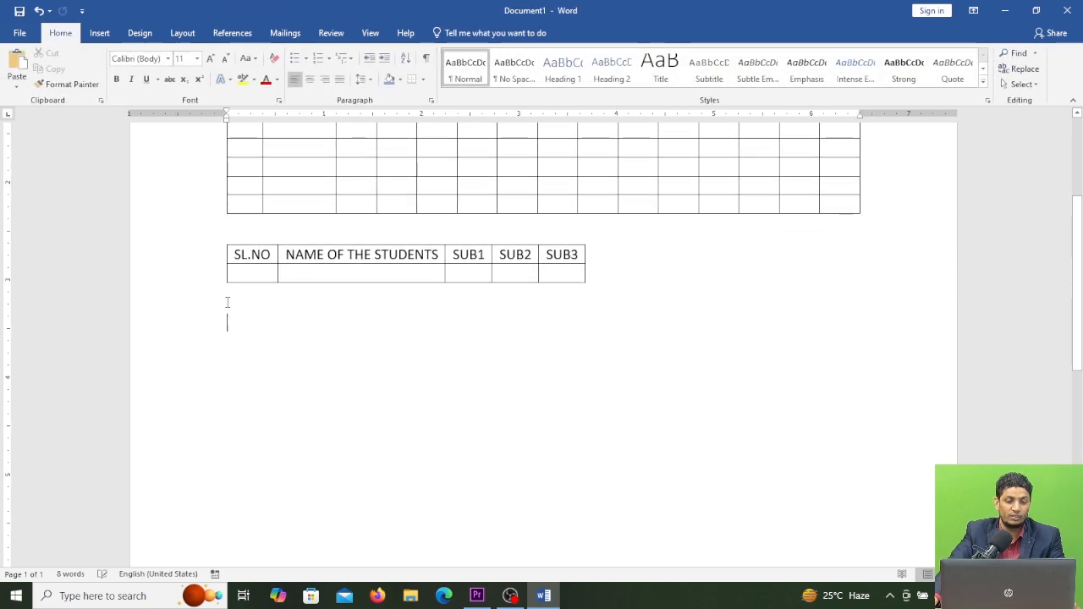
left_click(99, 34)
left_click(109, 84)
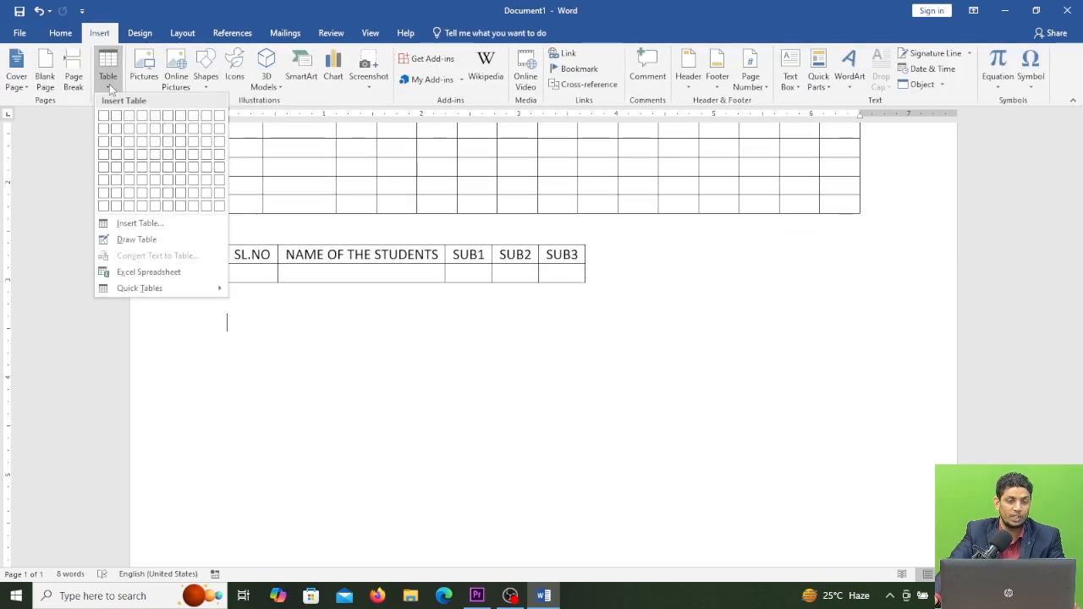
left_click(137, 240)
mouse_move(228, 320)
left_mouse_down()
mouse_move(802, 328)
mouse_move(881, 353)
mouse_move(870, 417)
mouse_move(881, 416)
left_mouse_up()
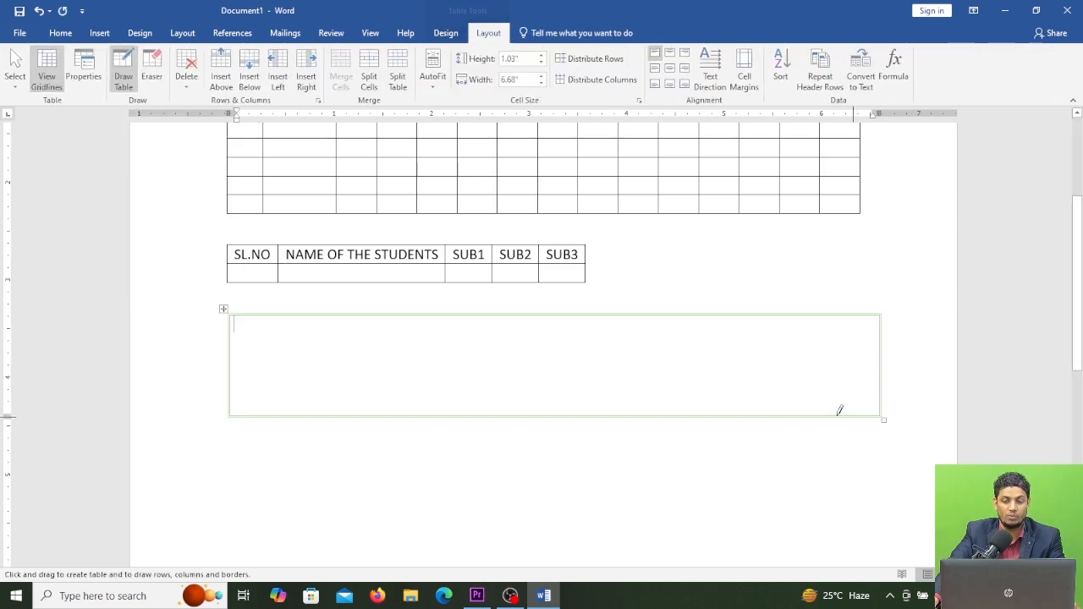
Step: Draw two row lines and five column lines to divide the drawn table into 3 rows and 6 columns
left_click_drag(232, 353, 779, 356)
left_click_drag(232, 382, 854, 379)
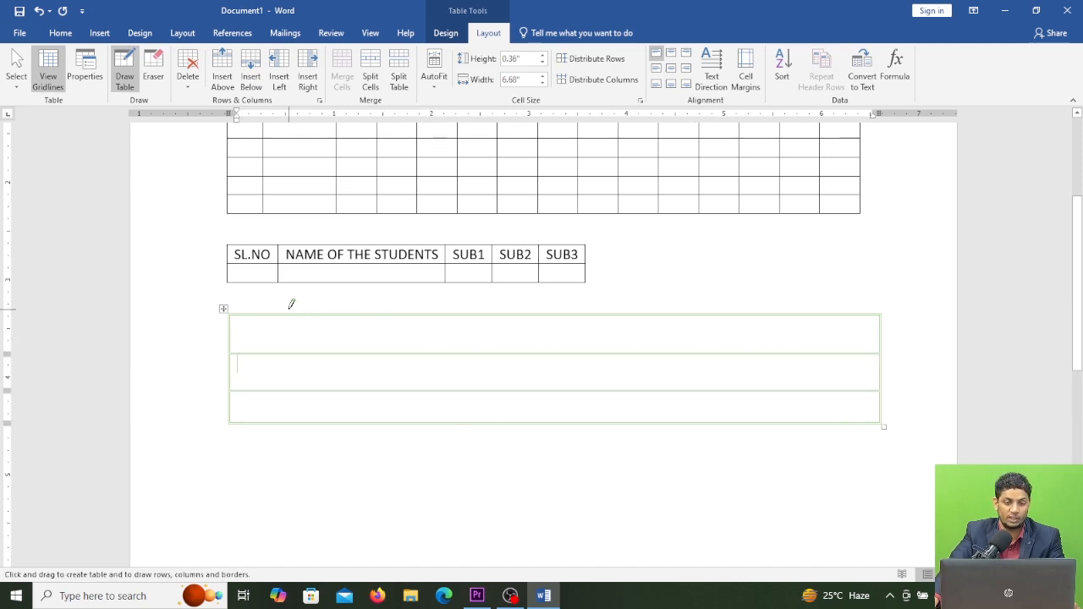
left_click_drag(282, 308, 291, 420)
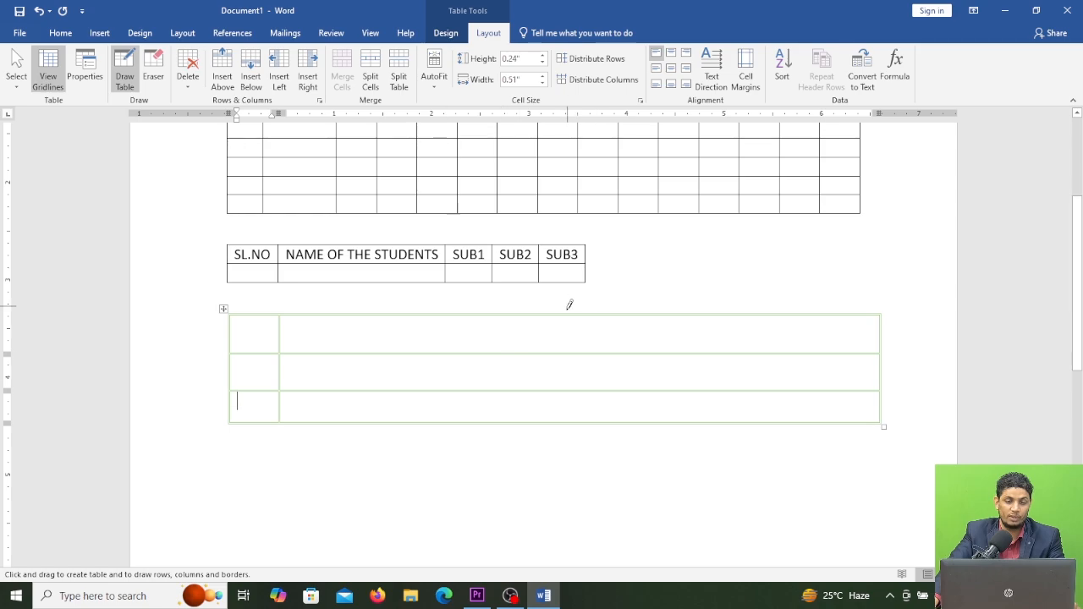
left_click_drag(564, 314, 563, 421)
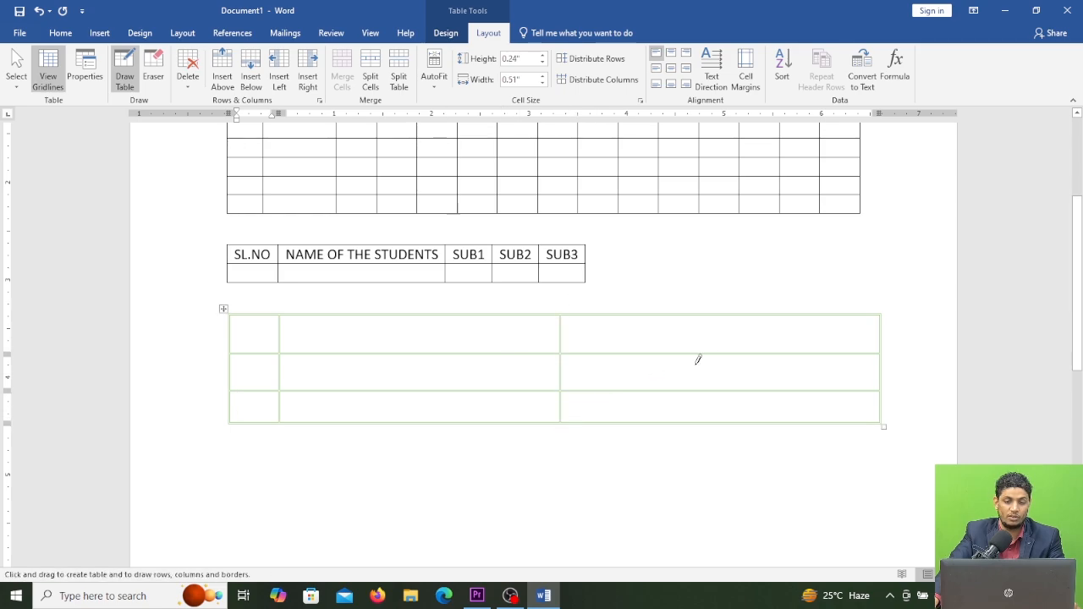
left_click_drag(739, 315, 735, 421)
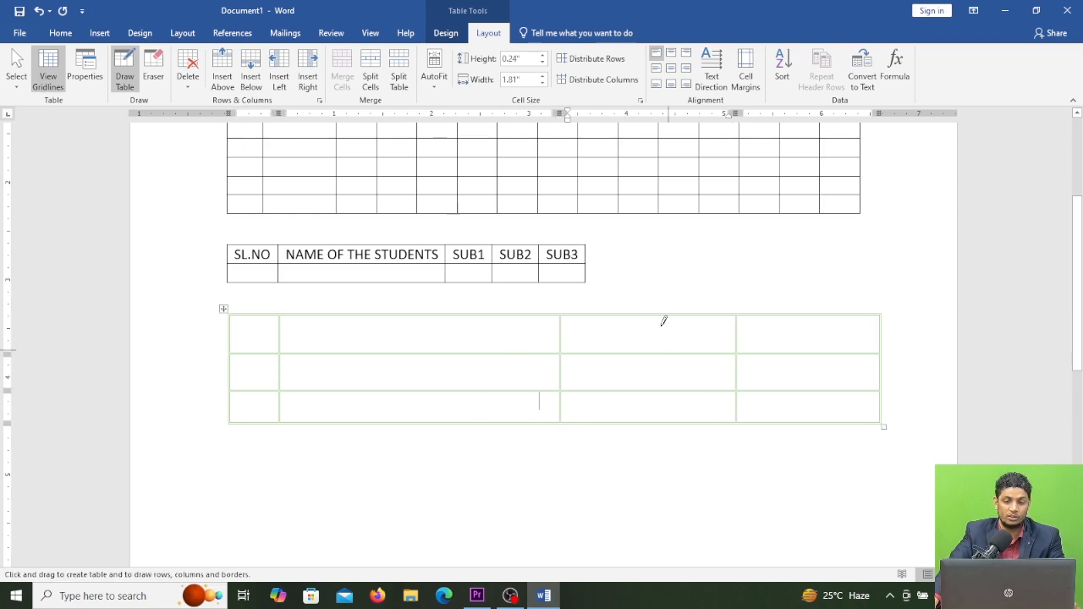
left_click_drag(655, 311, 655, 420)
mouse_move(822, 311)
left_mouse_down()
mouse_move(825, 399)
mouse_move(811, 381)
left_mouse_up()
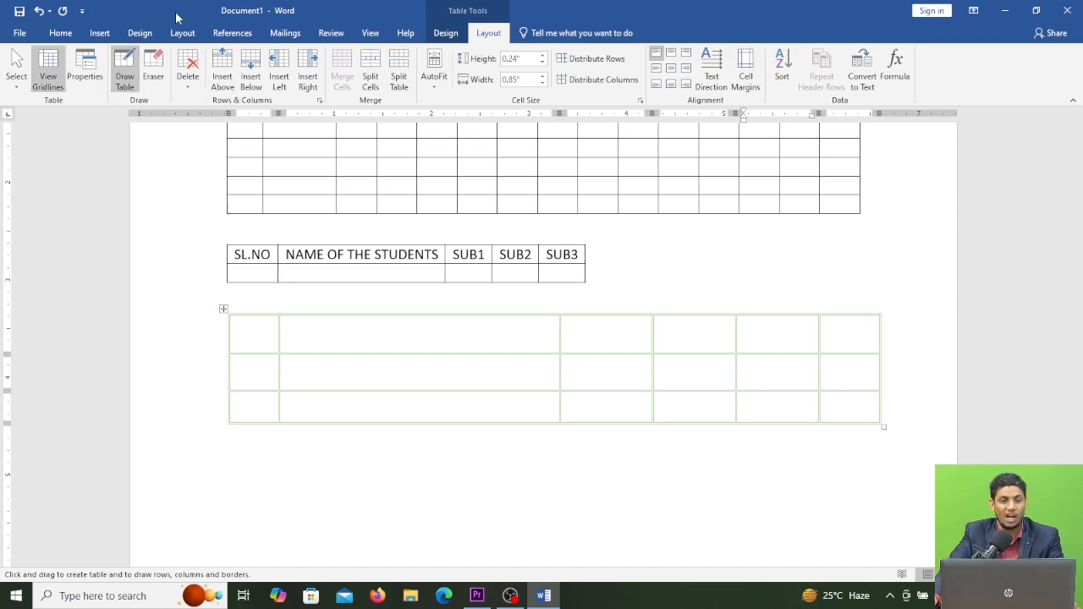
Step: Below the drawn table, insert an embedded Excel spreadsheet
left_click(99, 33)
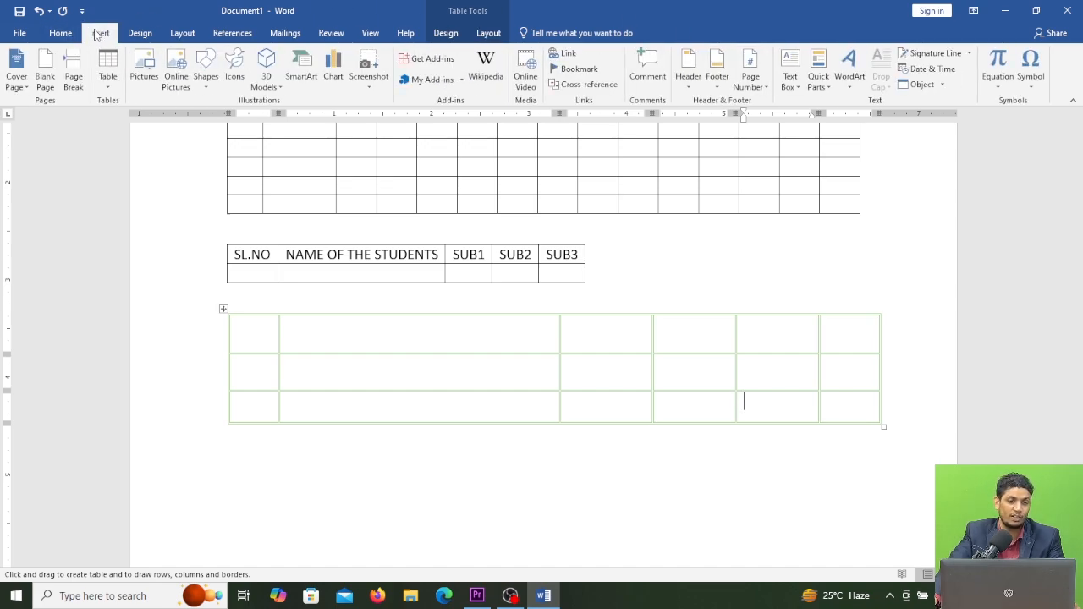
left_click(108, 72)
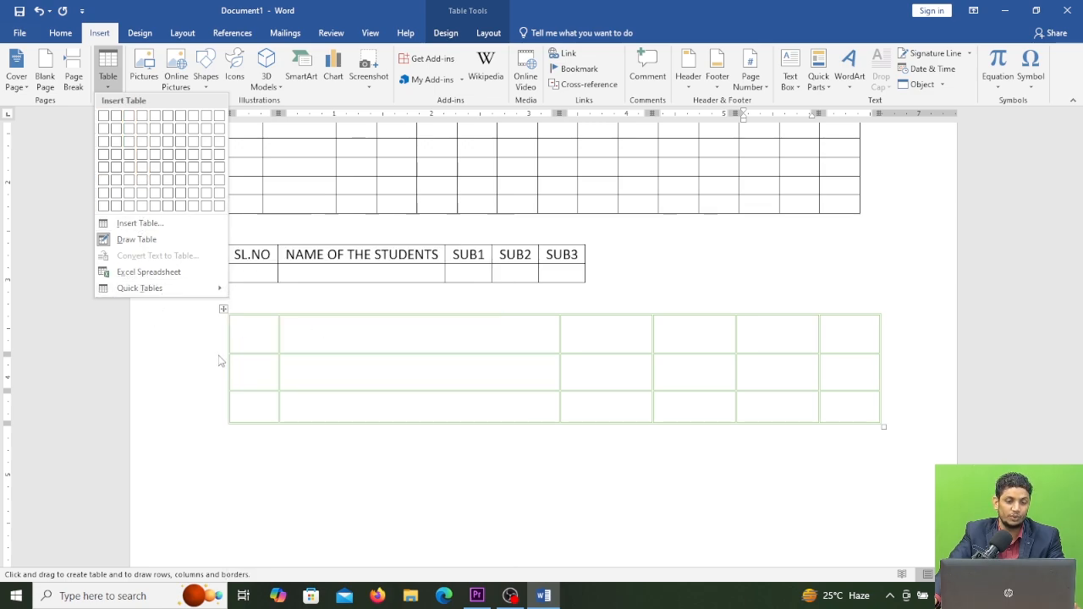
left_click(241, 463)
left_click(241, 458)
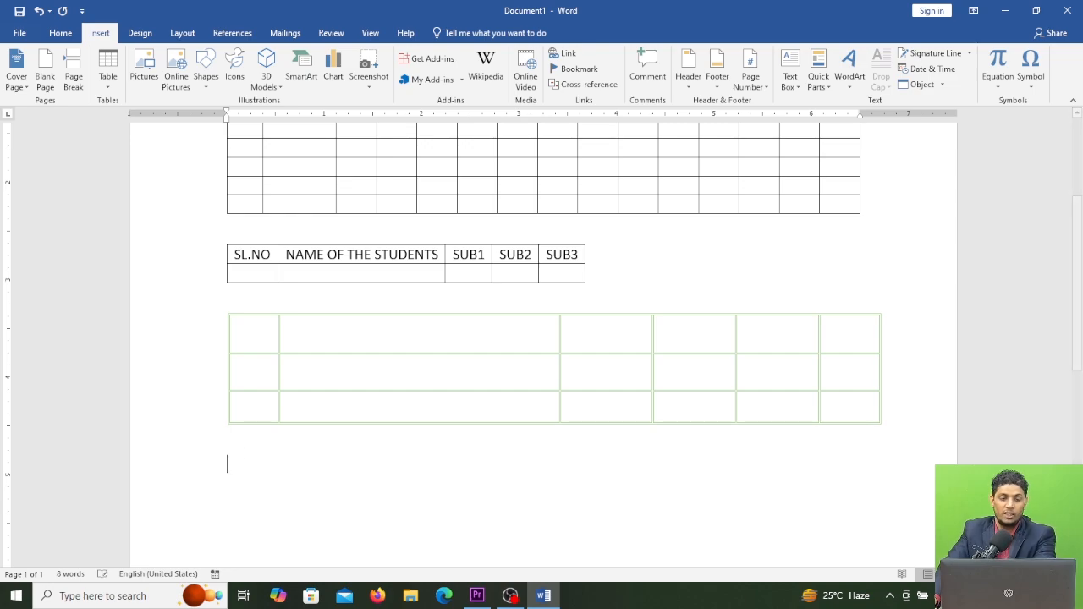
left_click(107, 83)
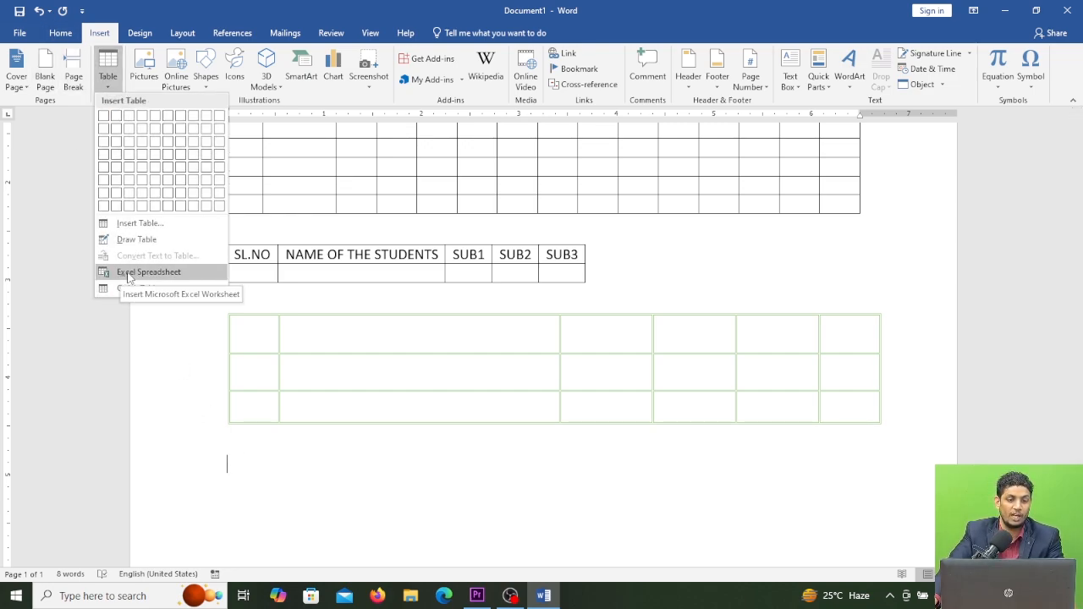
left_click(161, 272)
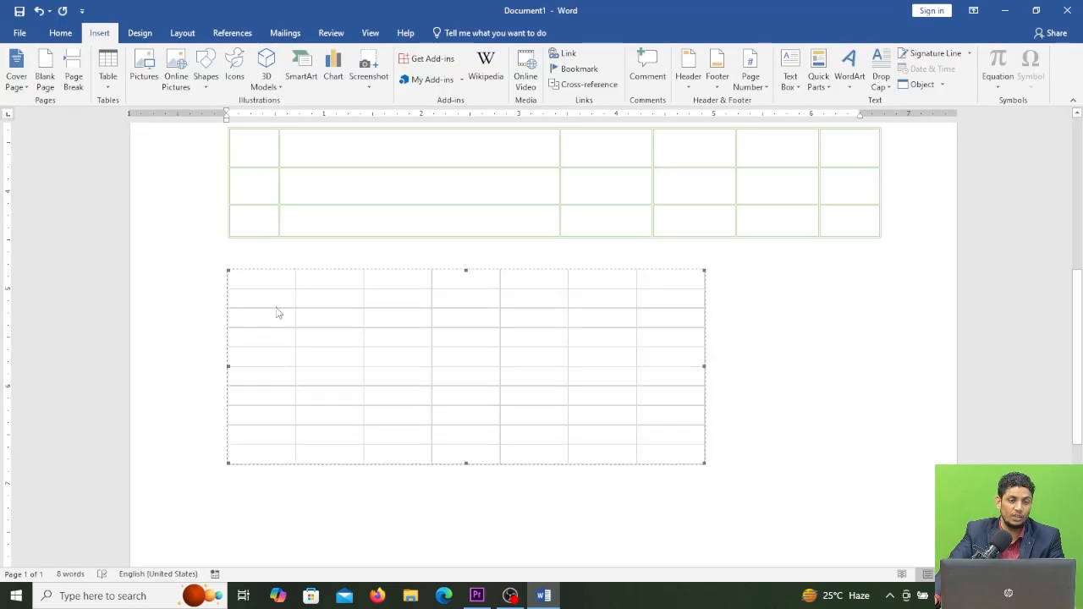
Step: Open the embedded spreadsheet for editing and enter 45 in cell B2
double_click(264, 299)
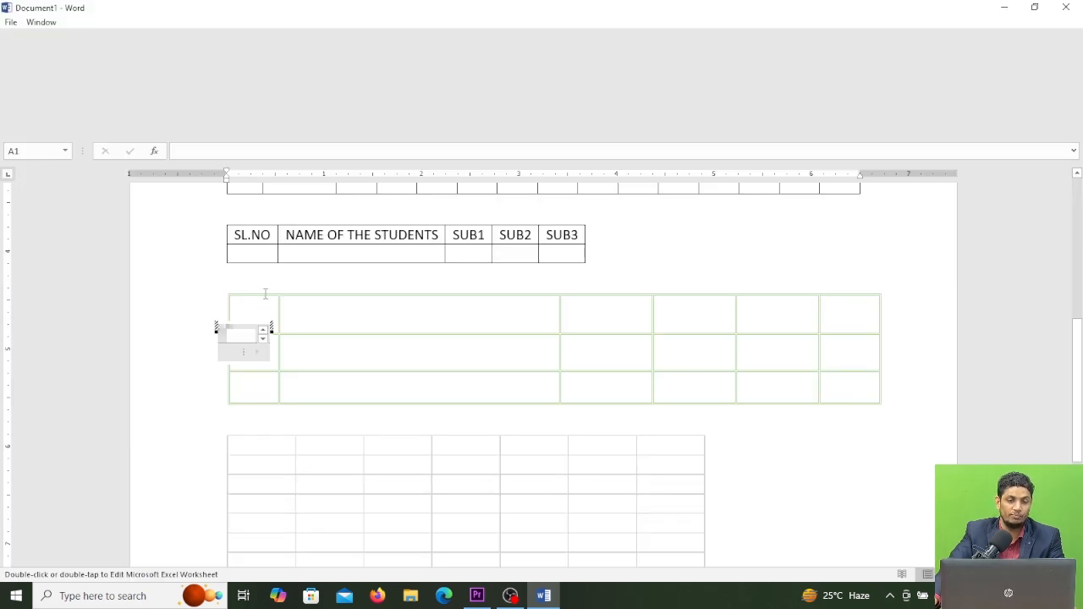
left_click(33, 192)
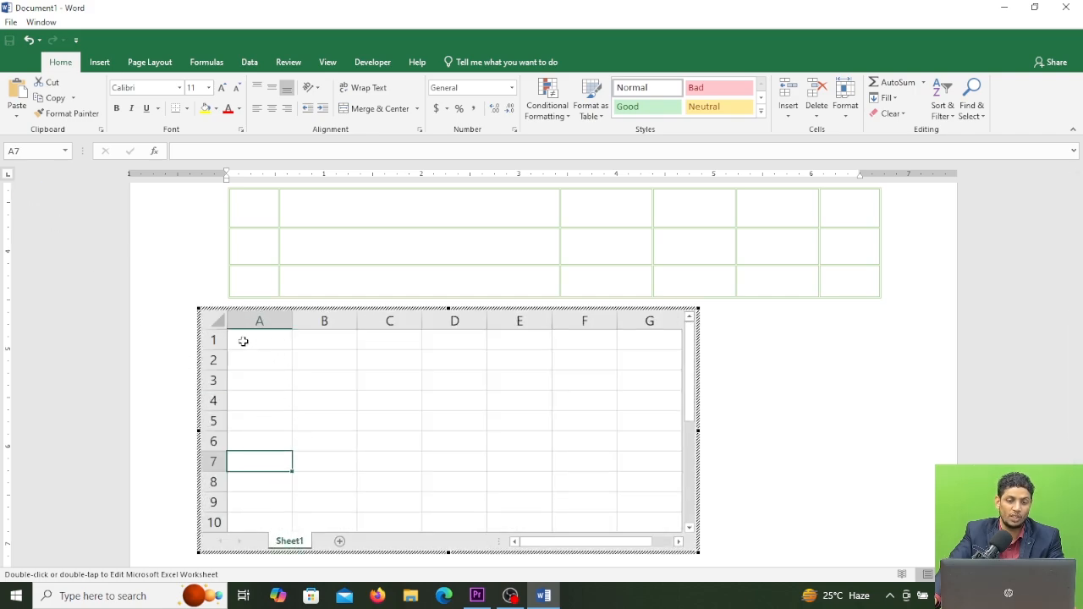
left_click(258, 339)
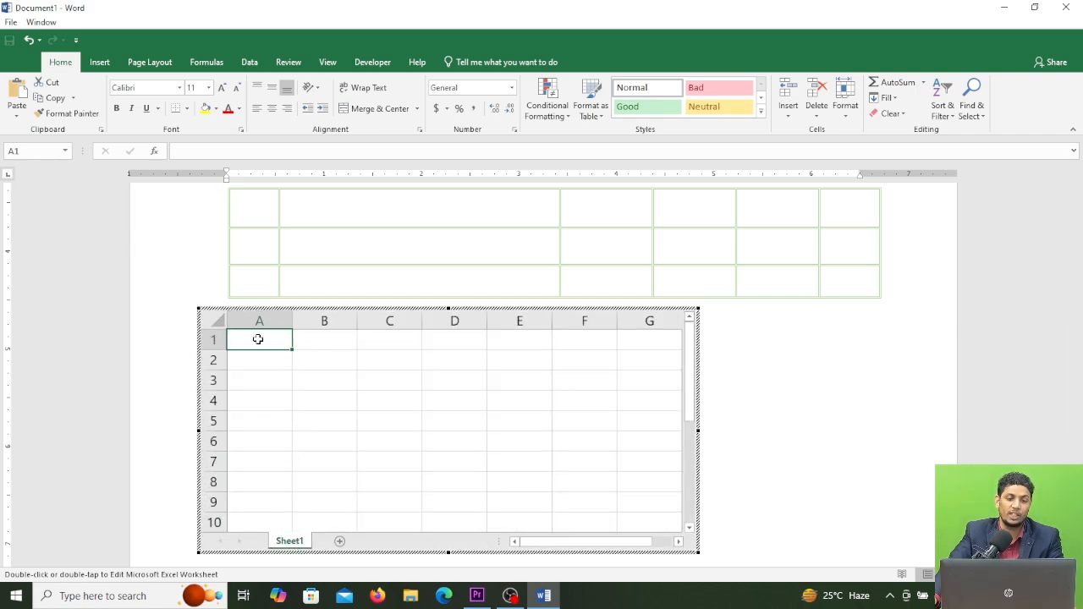
left_click(330, 346)
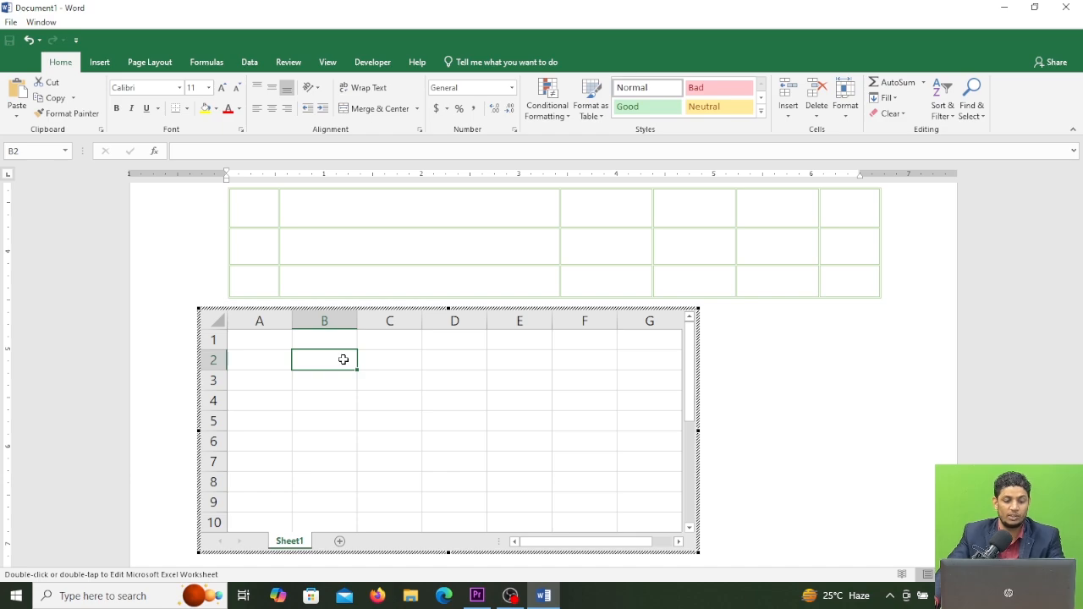
type("45")
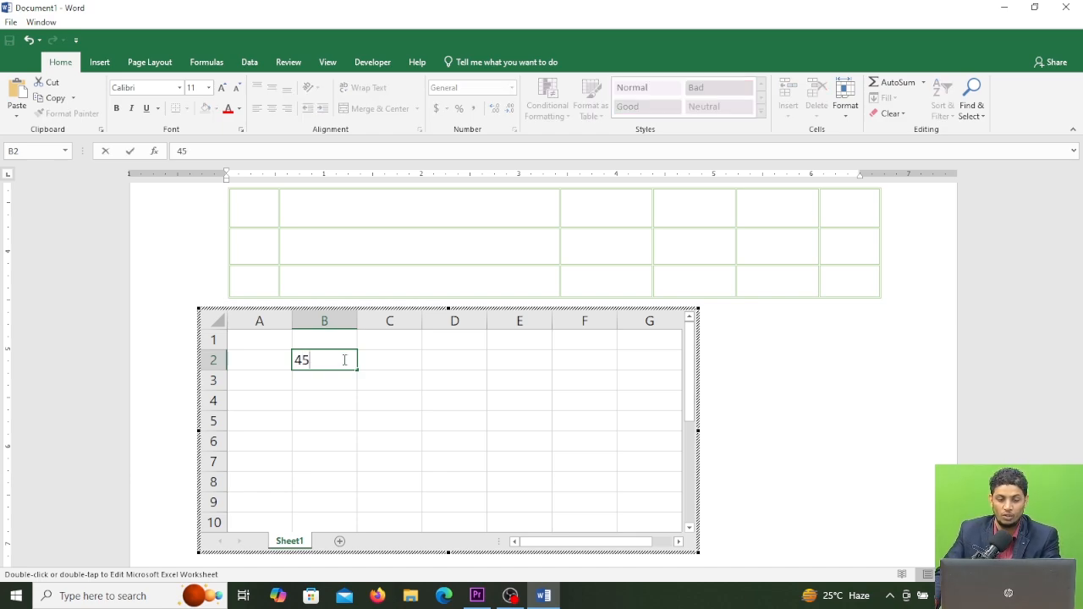
key("Return")
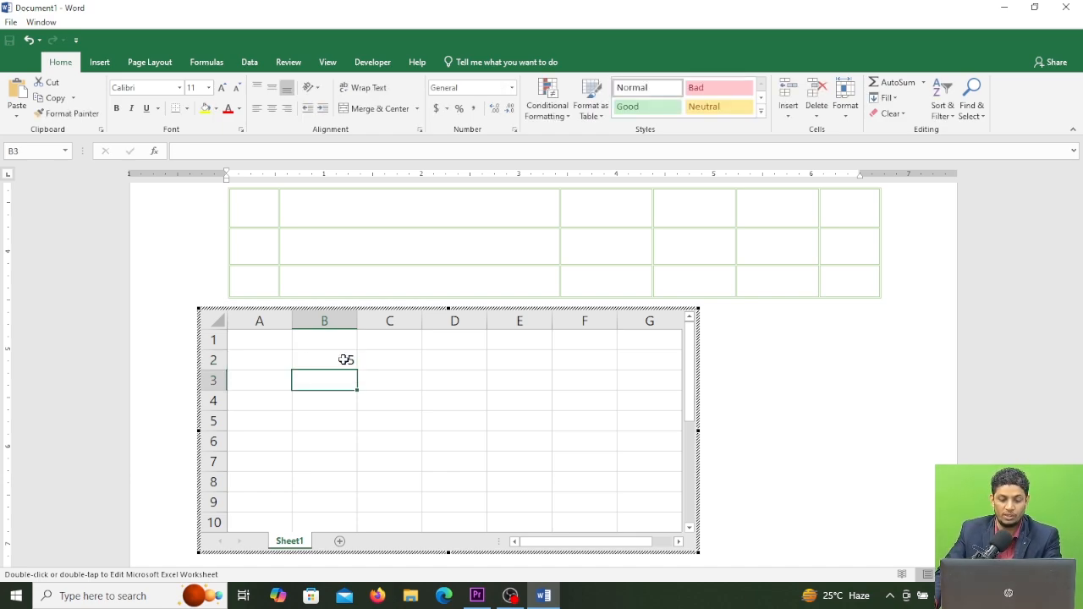
Step: In the embedded spreadsheet, enter 80 in cell B3 and 20 in cell B4
type("80")
key("Return")
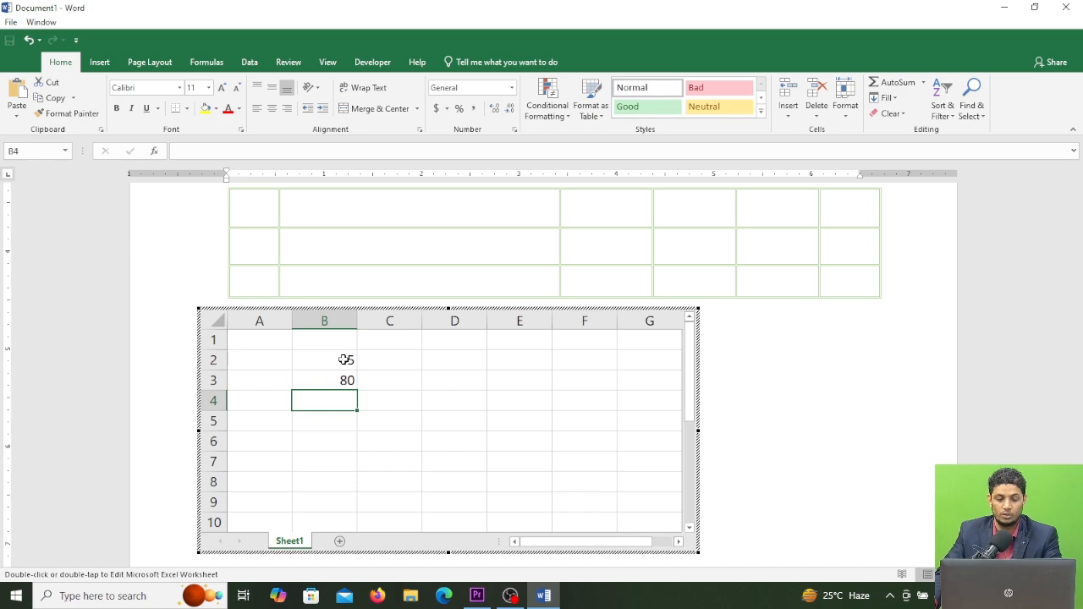
type("20")
key("Return")
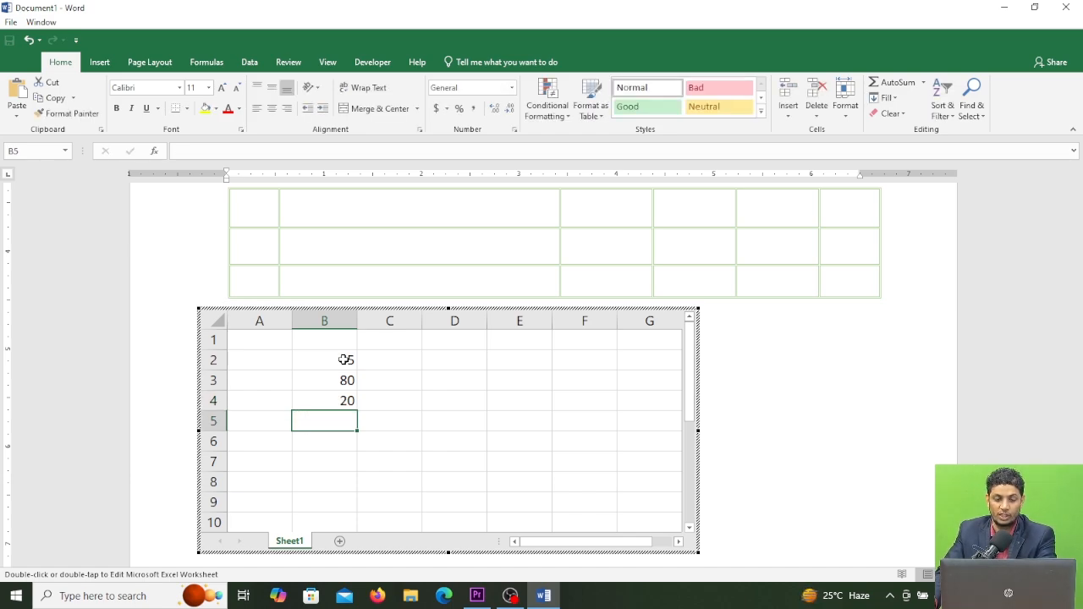
Step: Total cells B2 to B4 with a SUM formula in B5 and leave the embedded spreadsheet
type("=S")
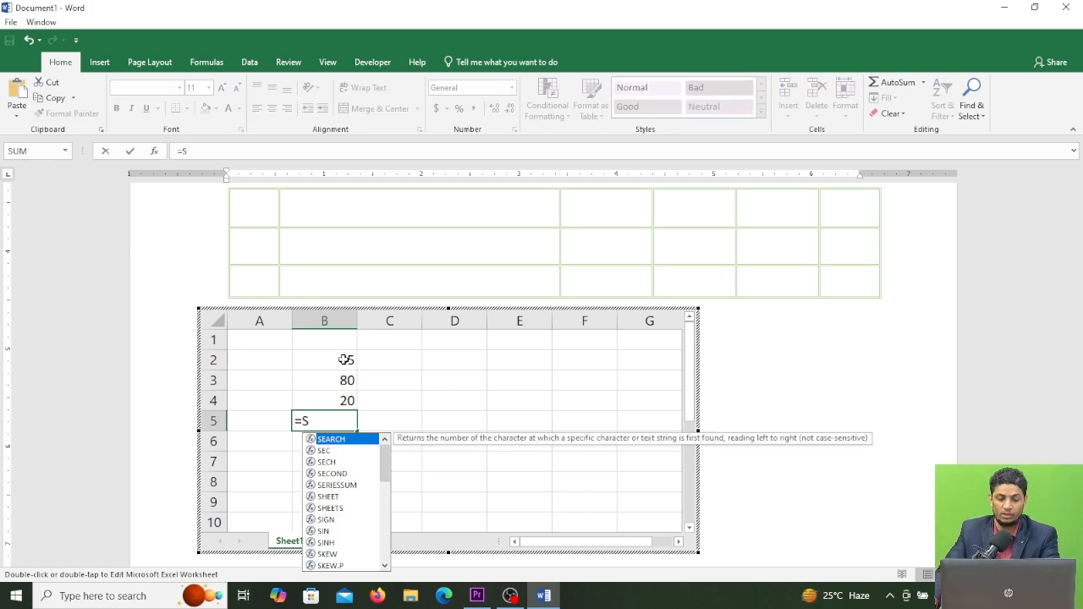
type("UM(")
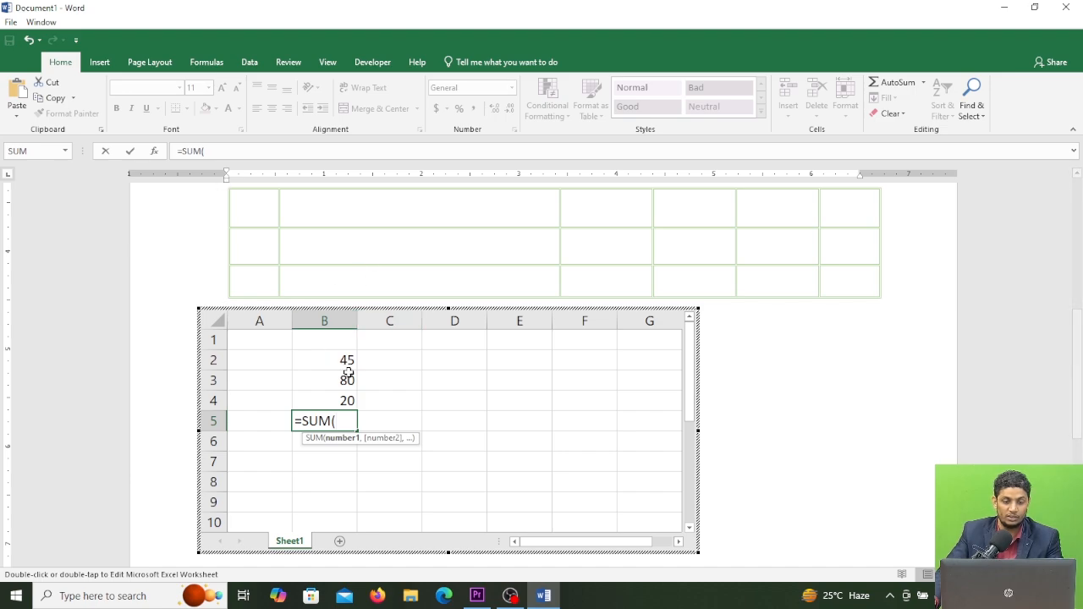
left_click_drag(346, 360, 345, 412)
key("Return")
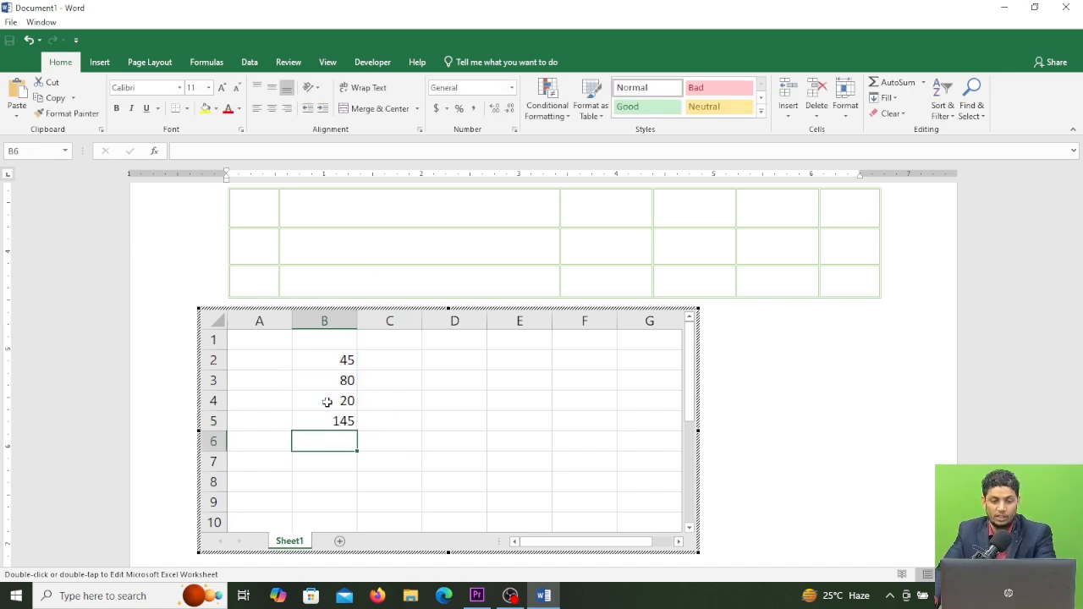
left_click(447, 443)
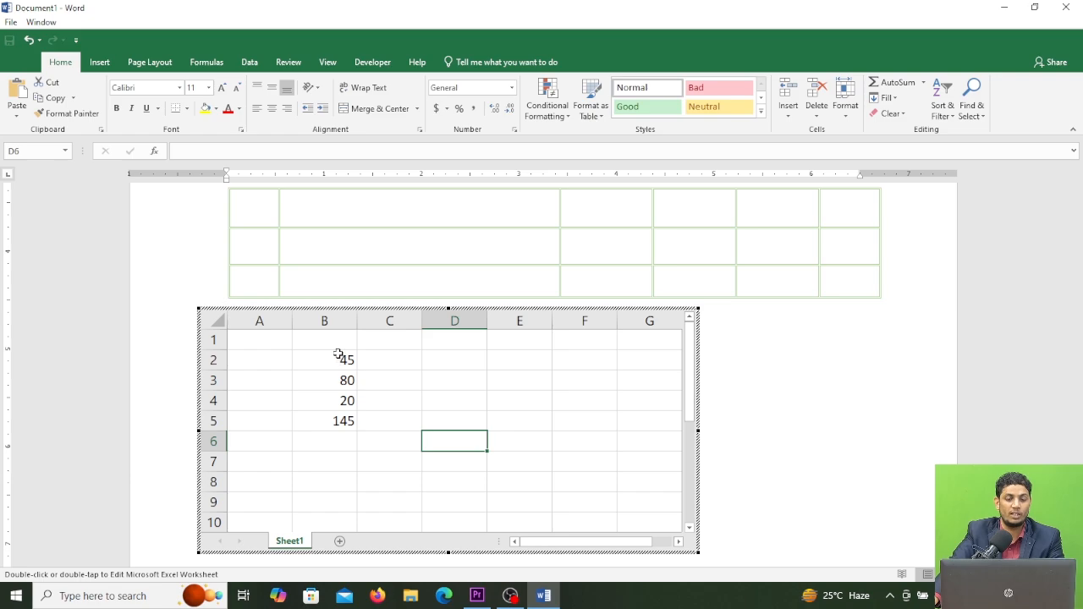
left_click(800, 368)
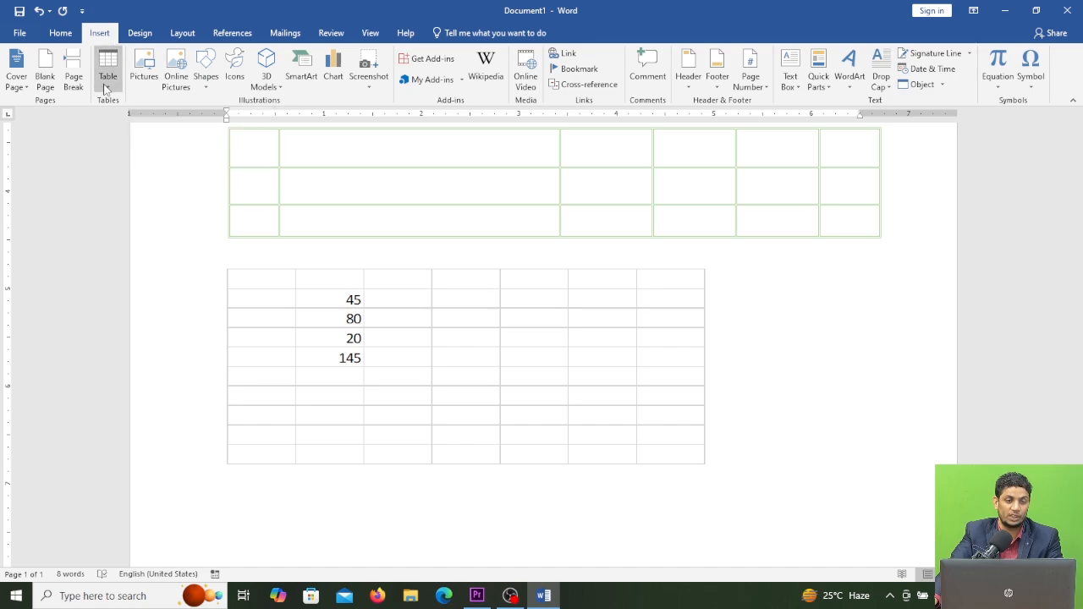
Step: Below the embedded spreadsheet, insert the Calendar 2 quick table
scroll(261, 368, "down", 4)
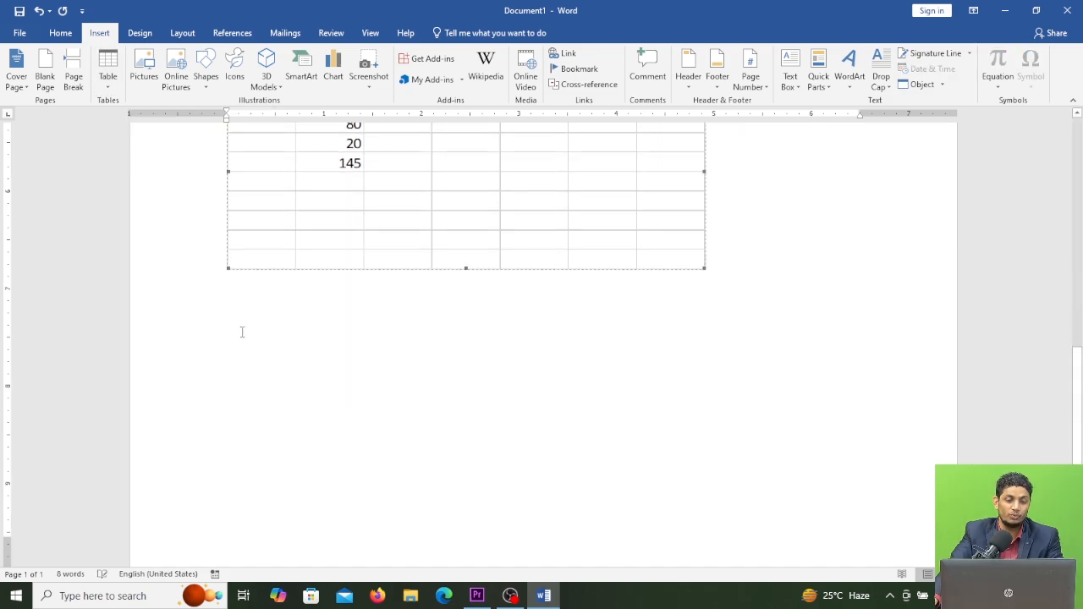
left_click(242, 333)
scroll(264, 318, "down", 2)
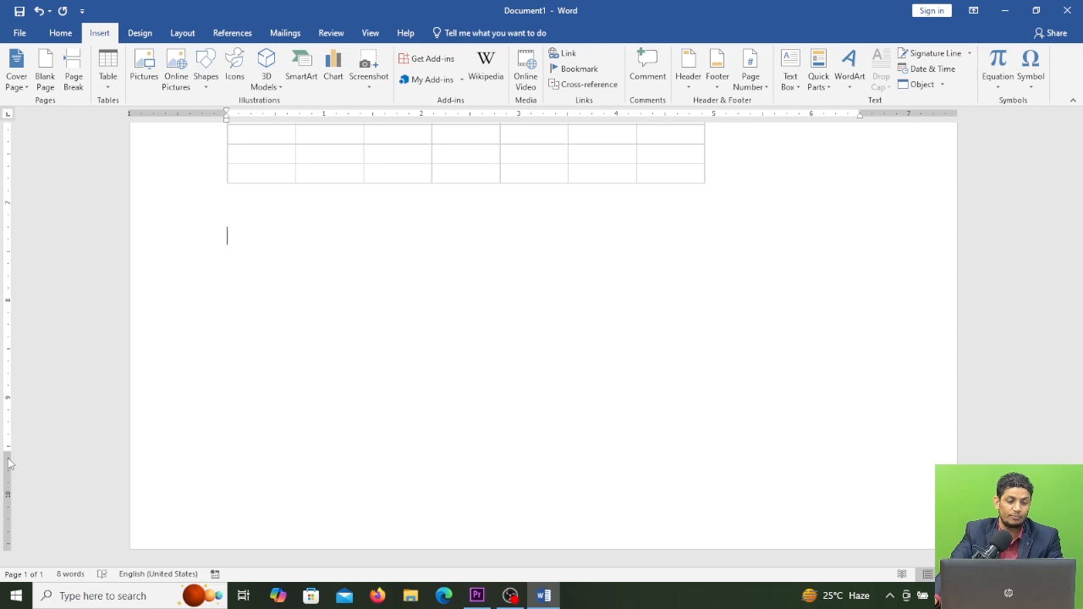
left_click_drag(8, 452, 12, 520)
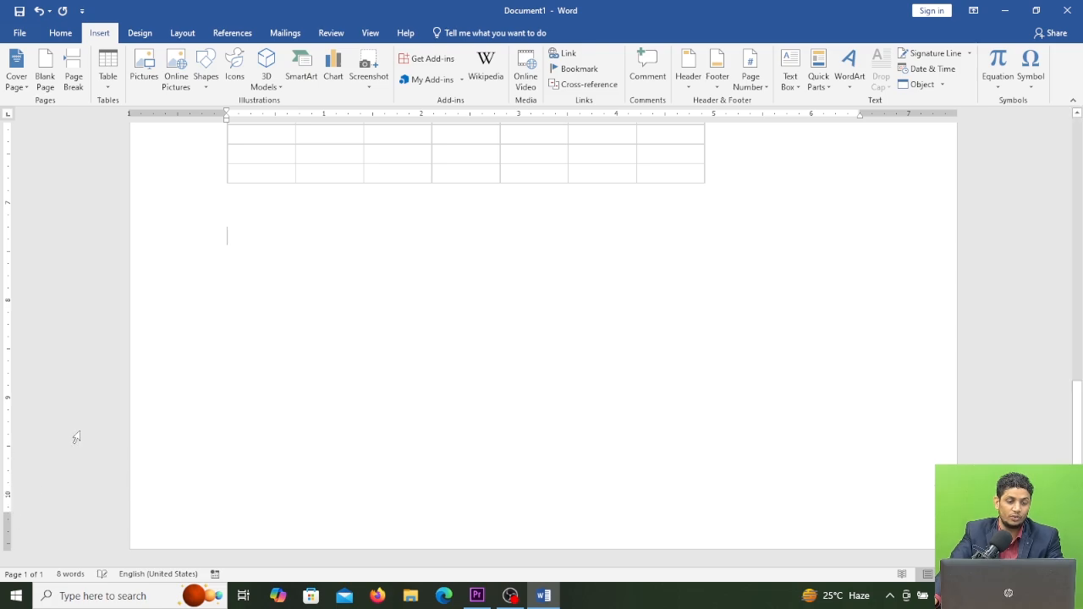
scroll(203, 290, "up", 4)
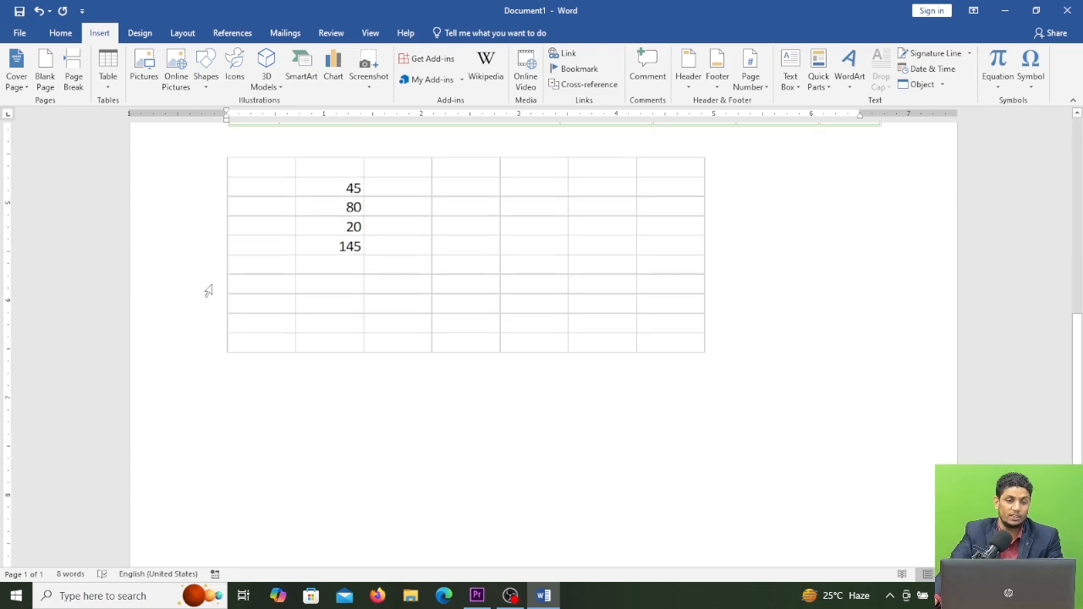
left_click(108, 74)
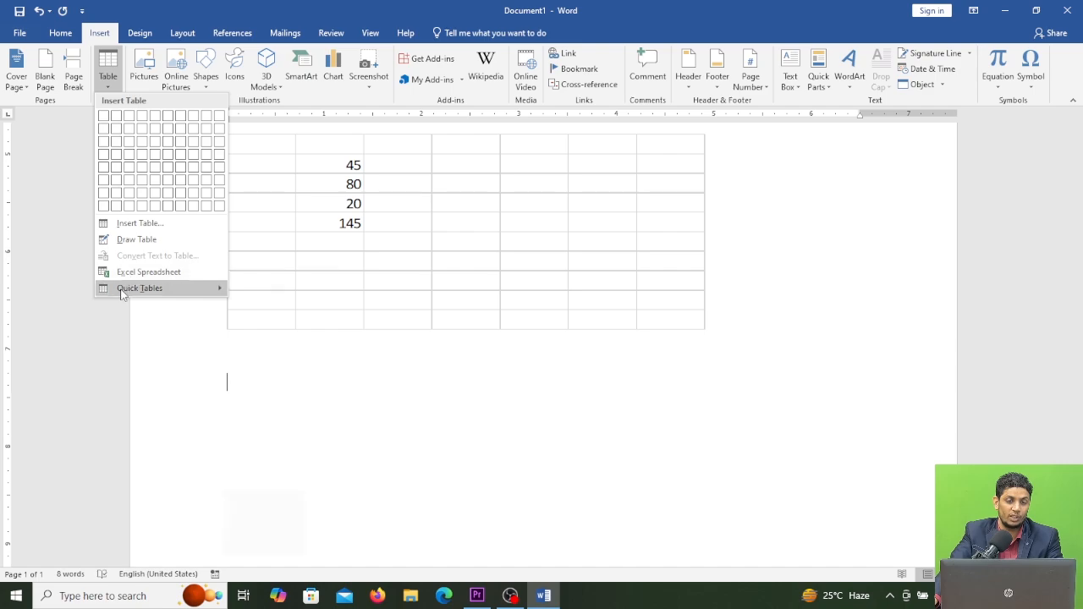
mouse_move(126, 294)
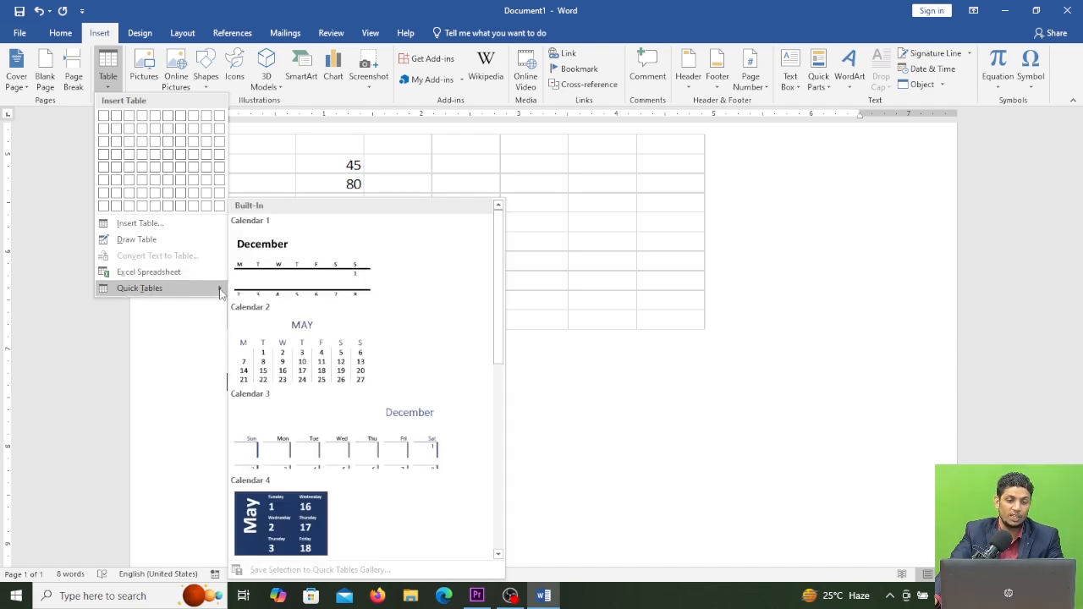
left_click(306, 357)
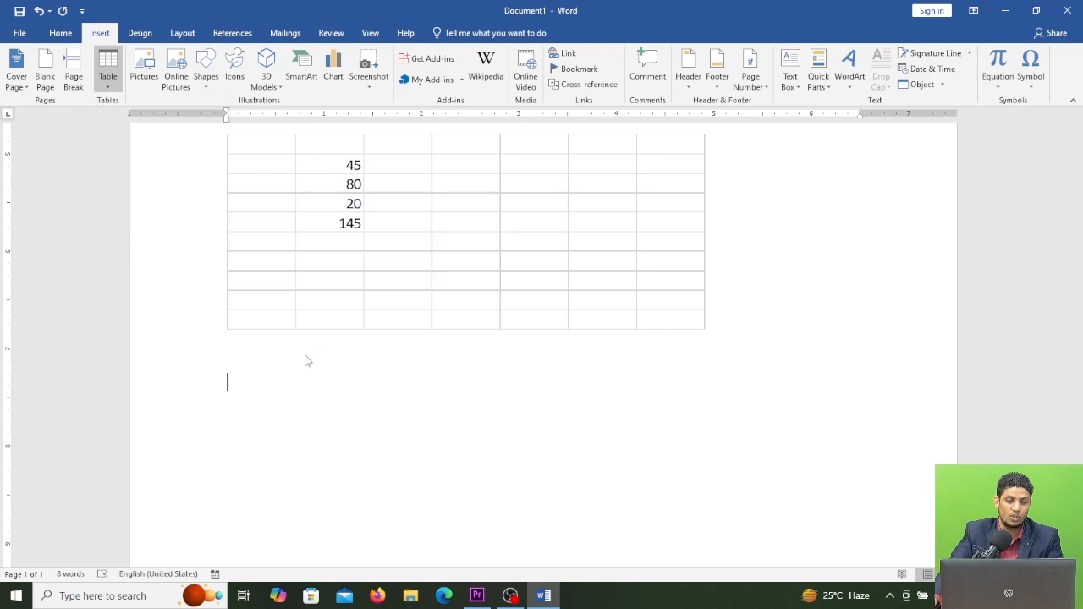
scroll(408, 402, "down", 3)
left_click(424, 332)
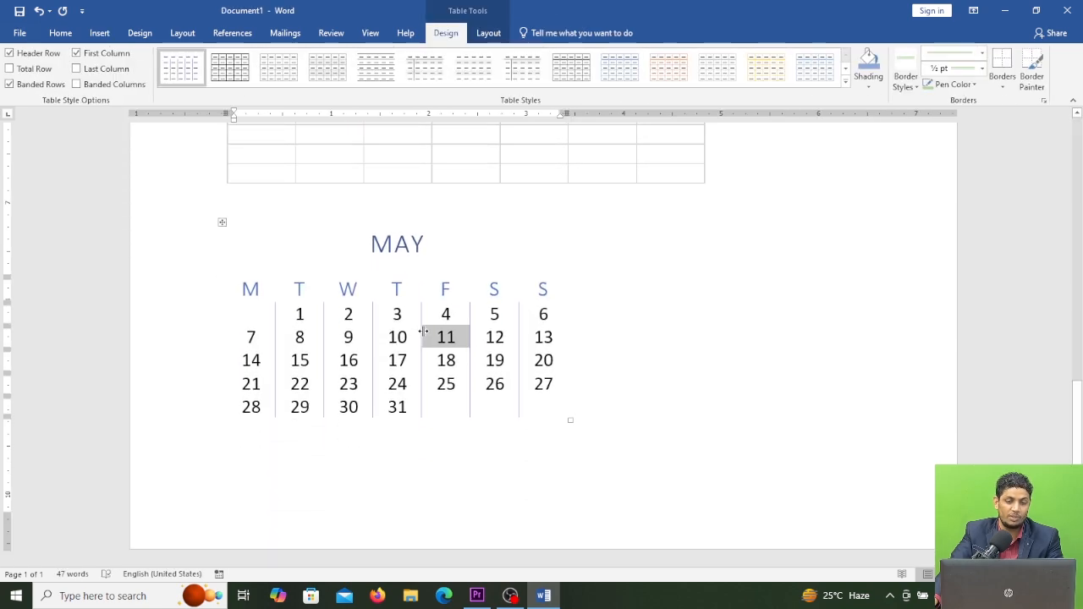
Step: Move the calendar table to the right, aligning it under the spreadsheet
left_click(318, 292)
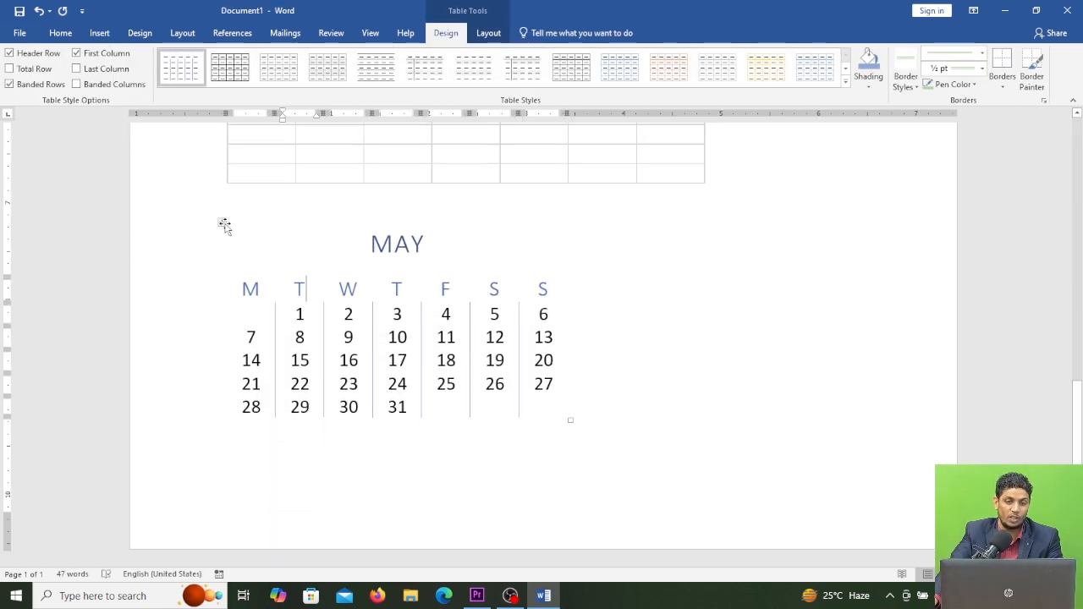
left_click_drag(221, 222, 367, 211)
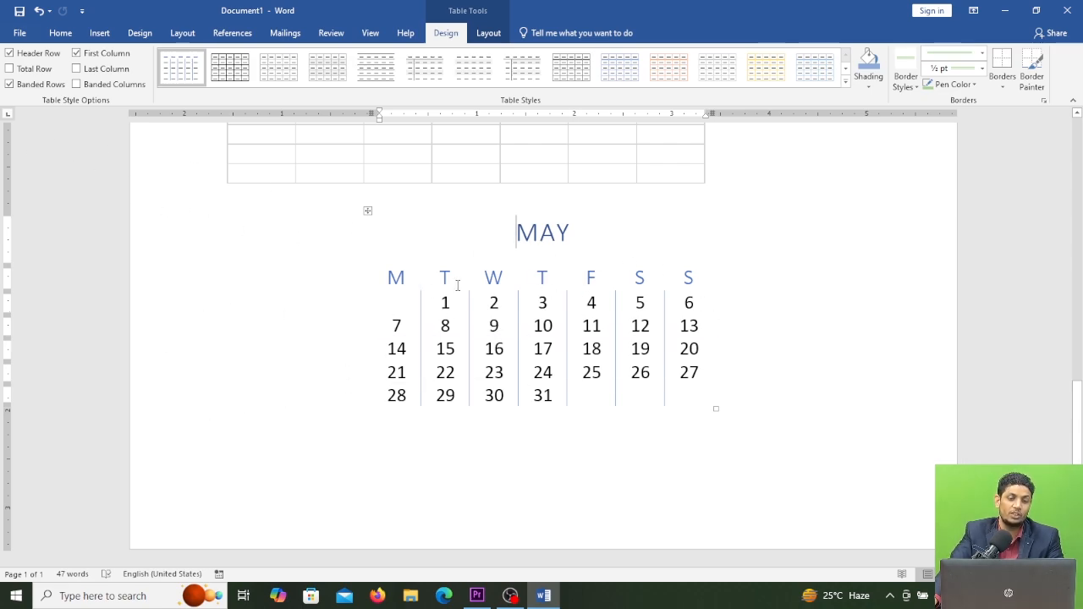
left_click(95, 34)
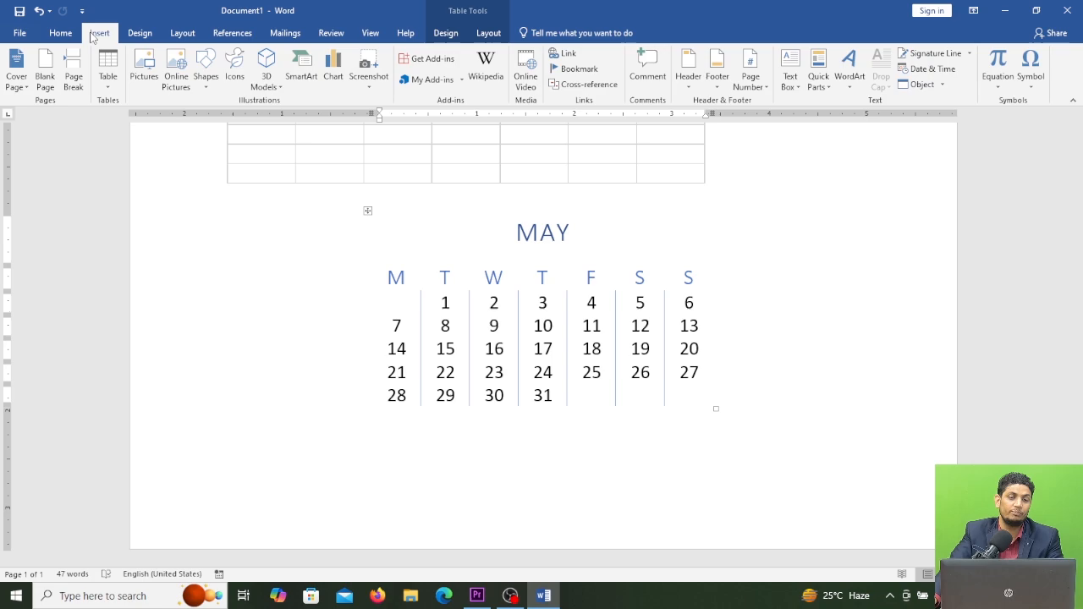
left_click(107, 76)
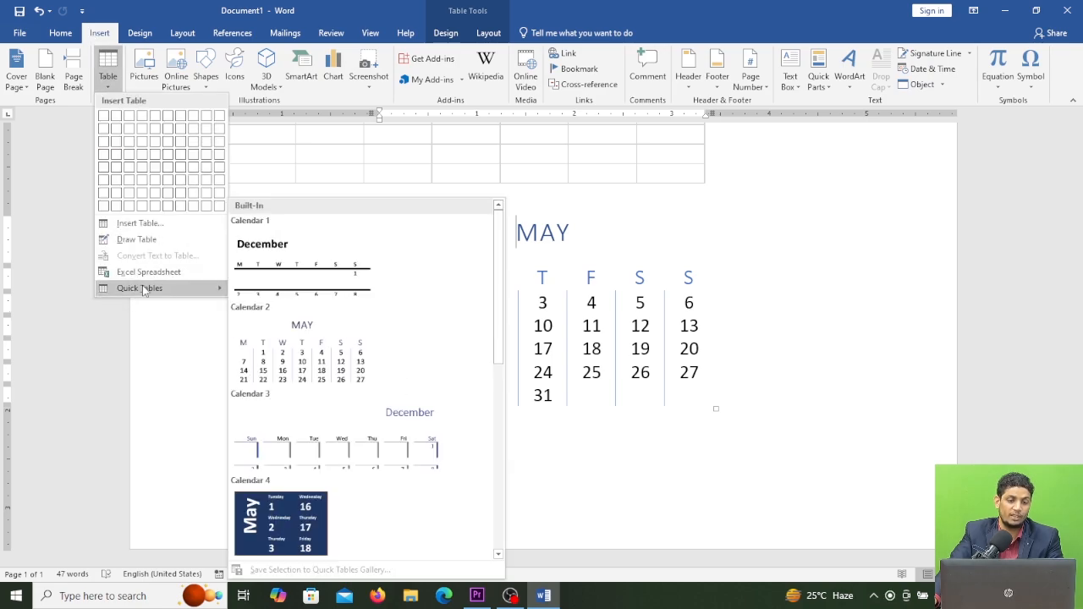
left_click(733, 407)
scroll(479, 382, "up", 10)
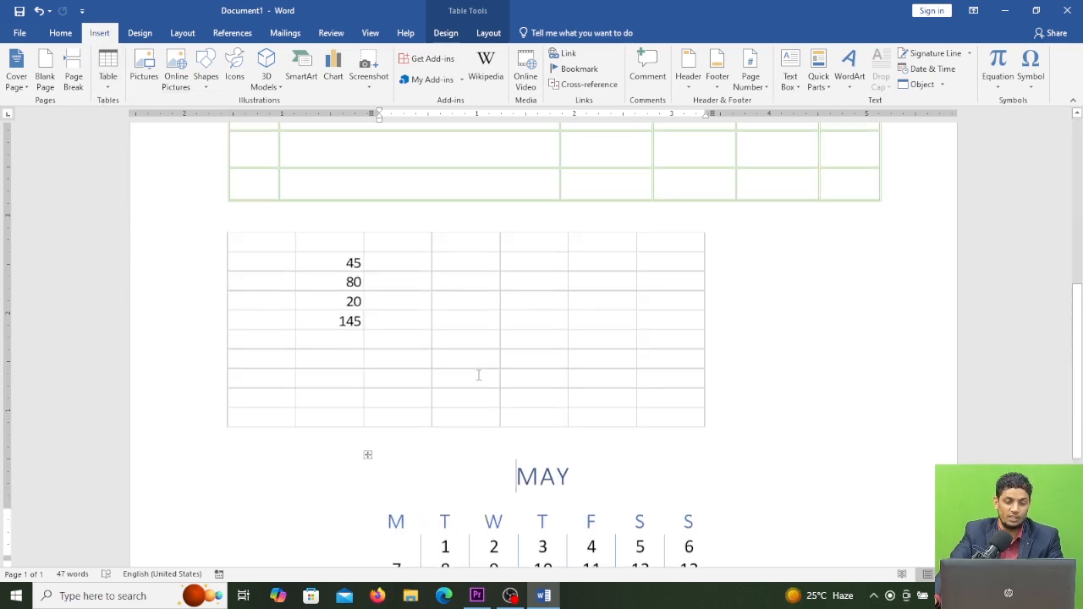
scroll(481, 374, "down", 10)
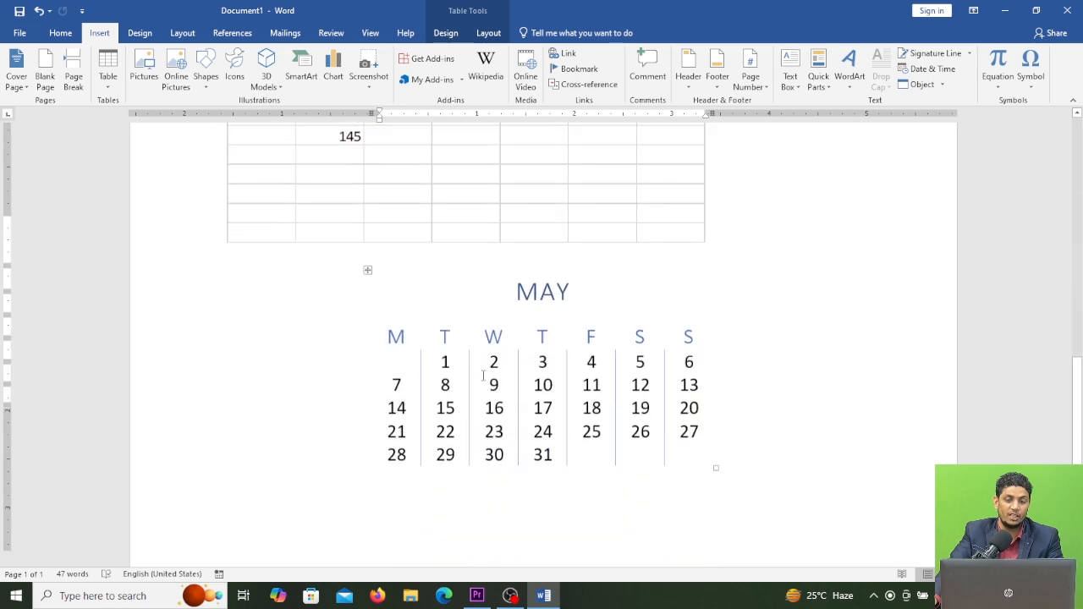
Step: Add blank lines below the calendar to start a new page
left_click(344, 449)
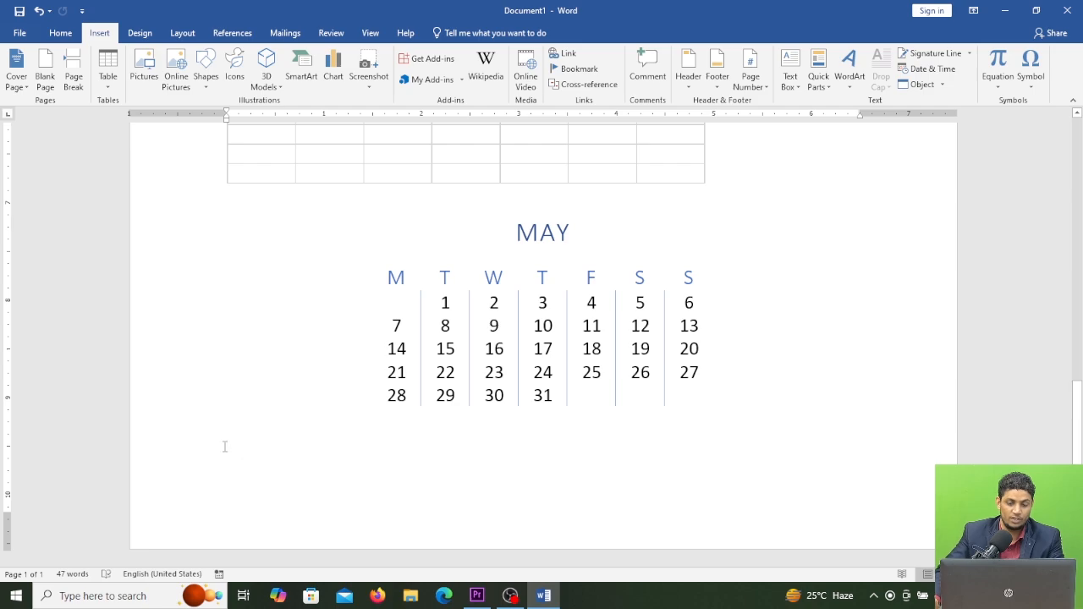
key("Return")
key("Return")
key("Return")
key("Return")
key("Return")
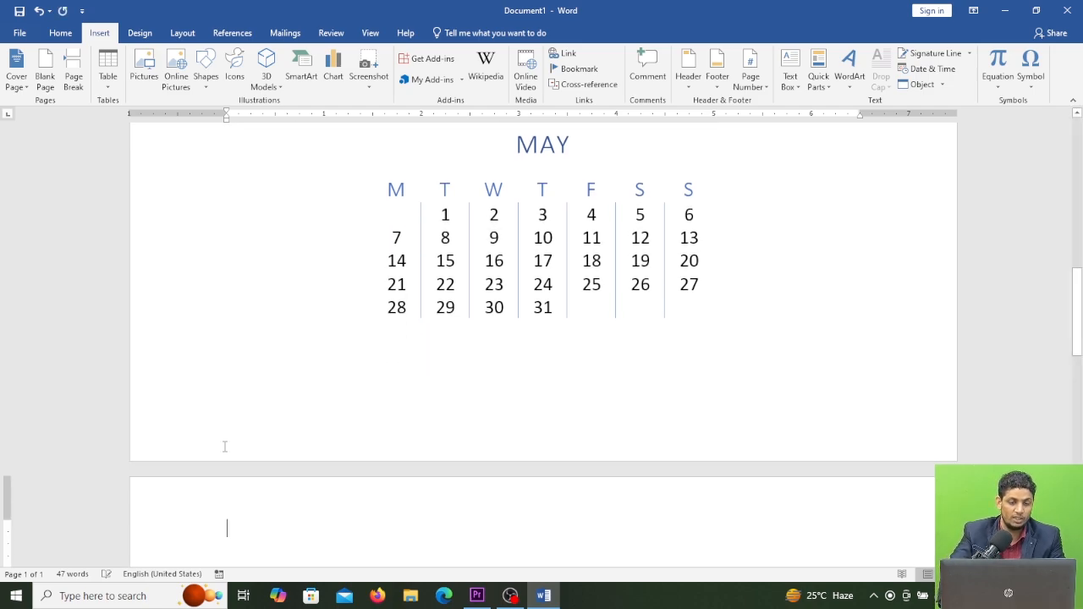
scroll(266, 467, "down", 3)
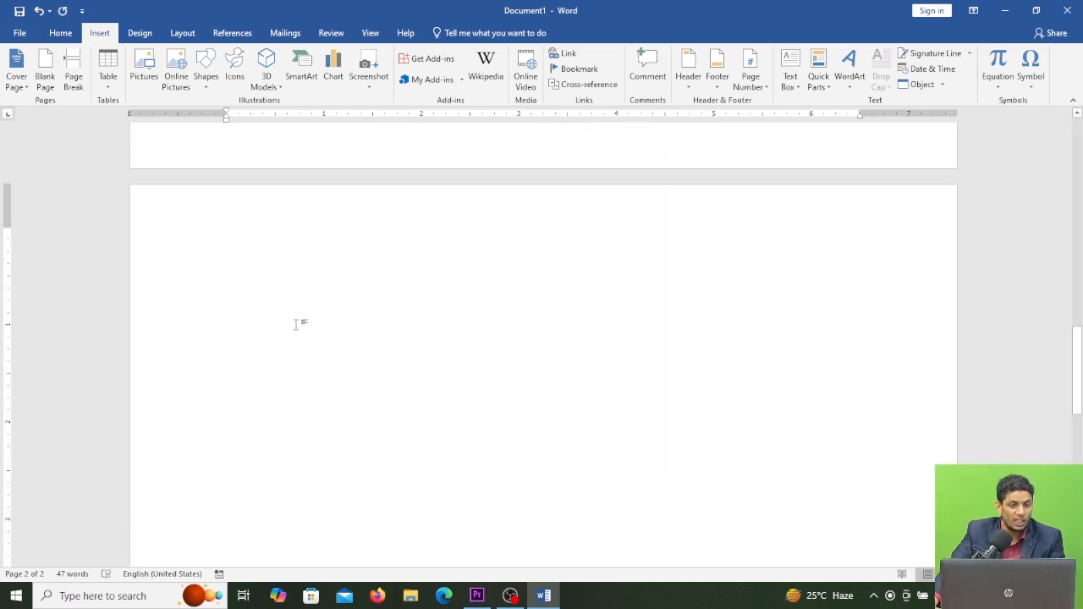
left_click(107, 88)
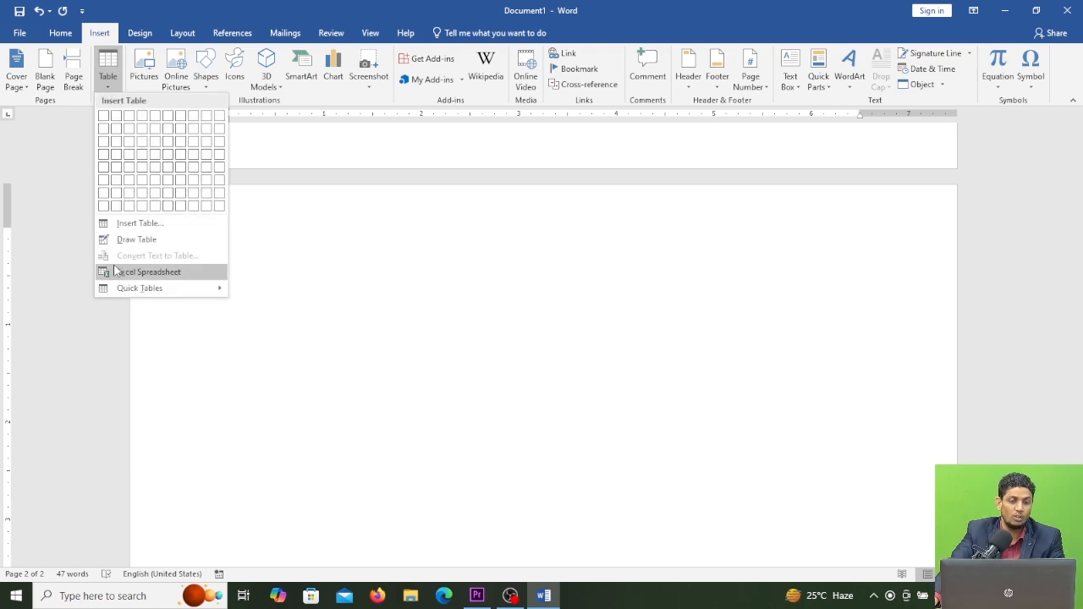
left_click(338, 309)
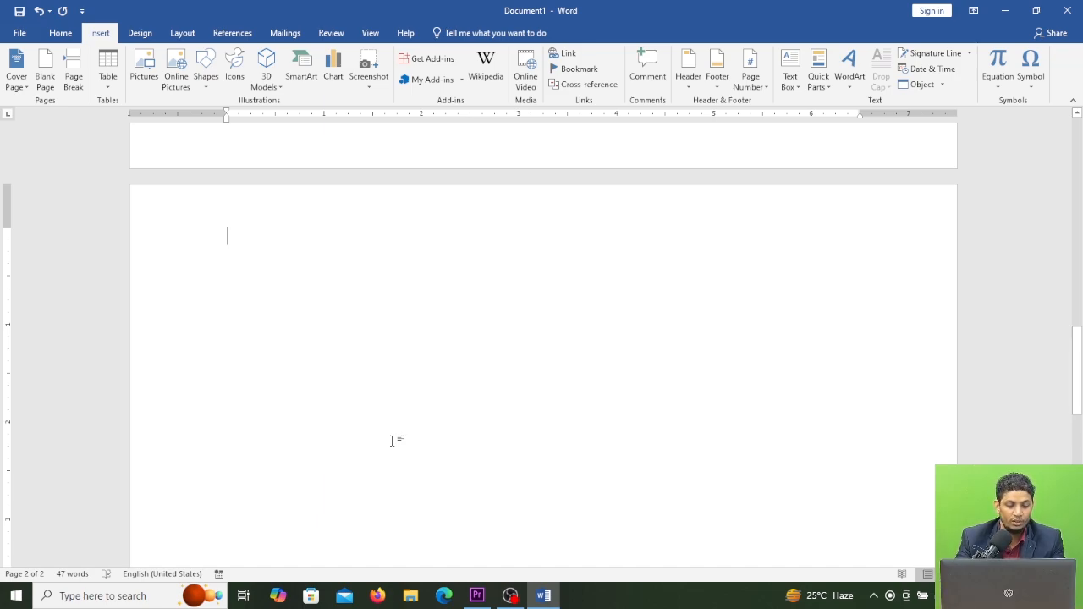
Step: Enter the tab-separated headings SL.NO., NAME OF THE STUDENTS, ADDRESS and MOBILE NUMBER on the new page
type("SL")
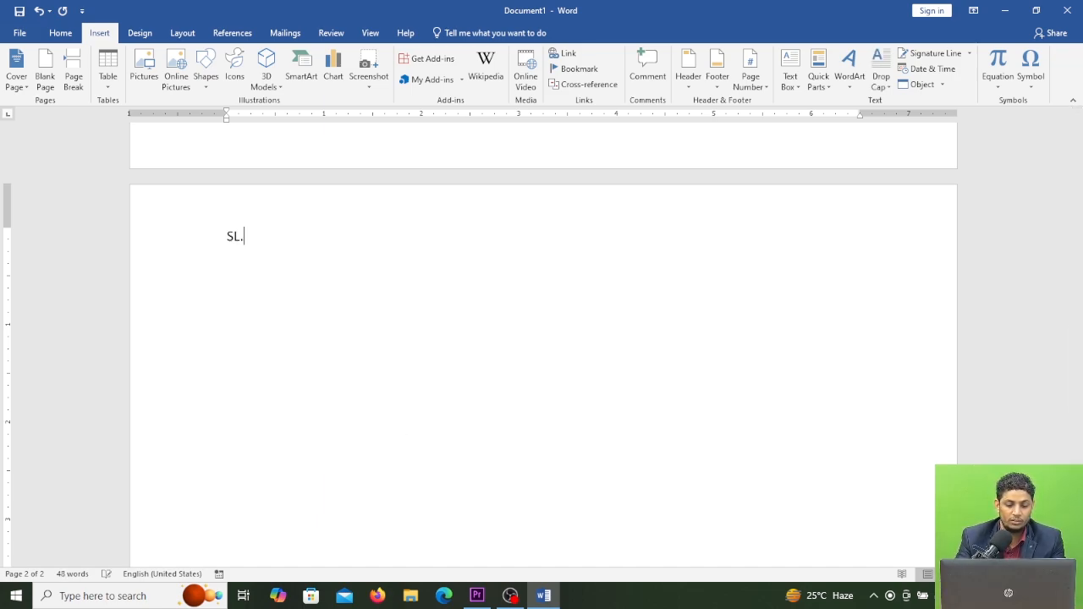
type(".NO")
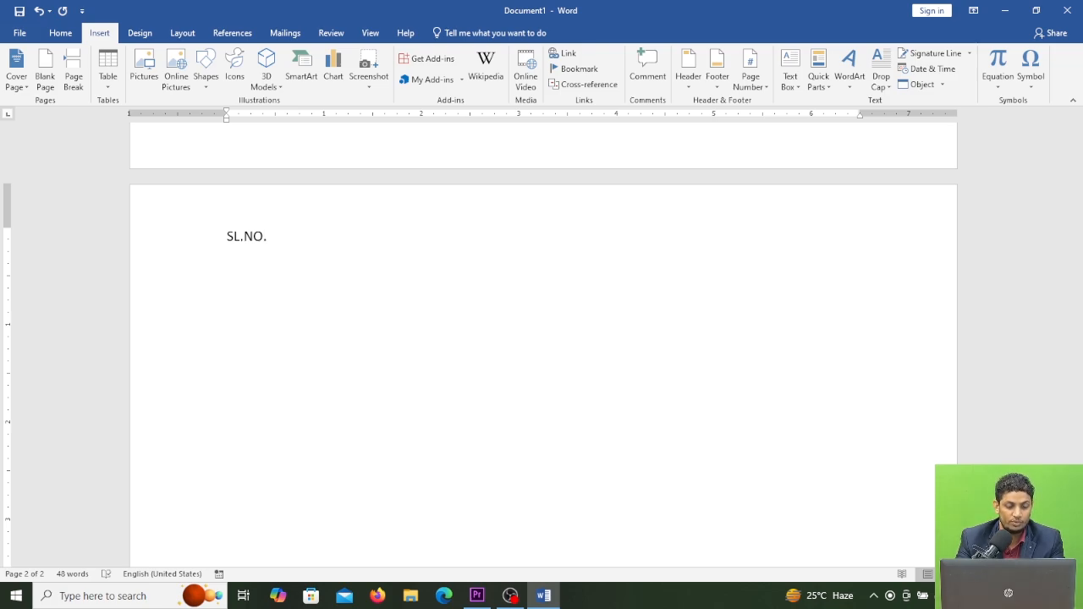
type(".  NAME")
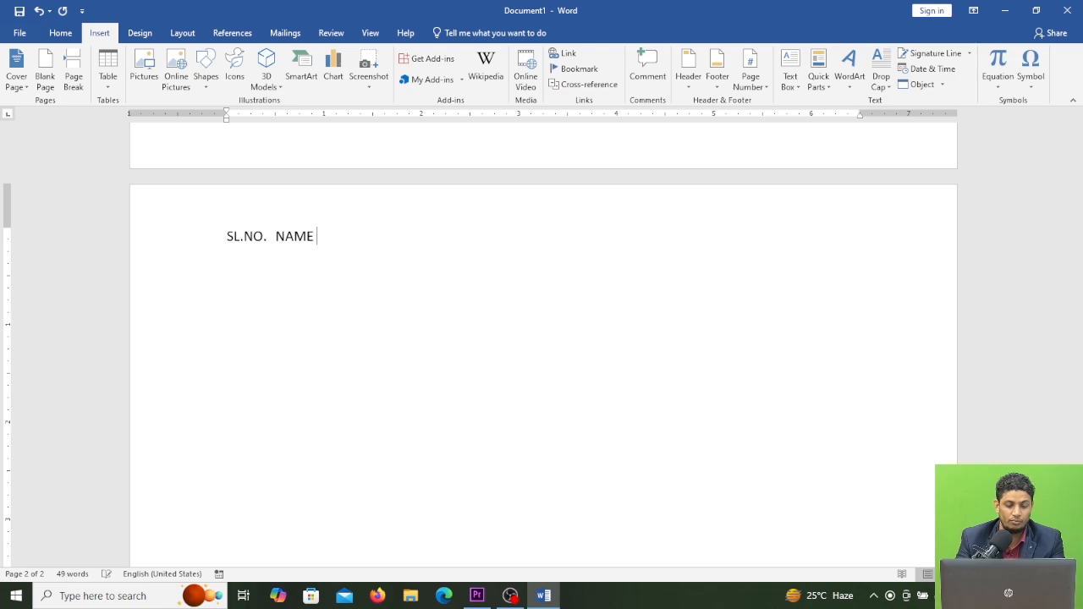
type(" OF THR")
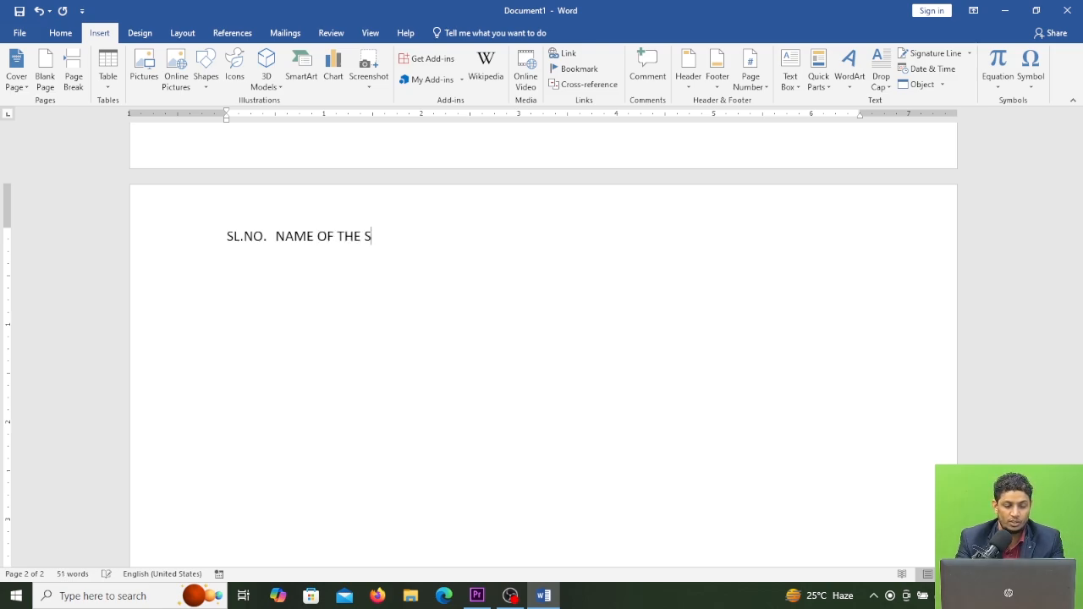
type(" STUDENTS")
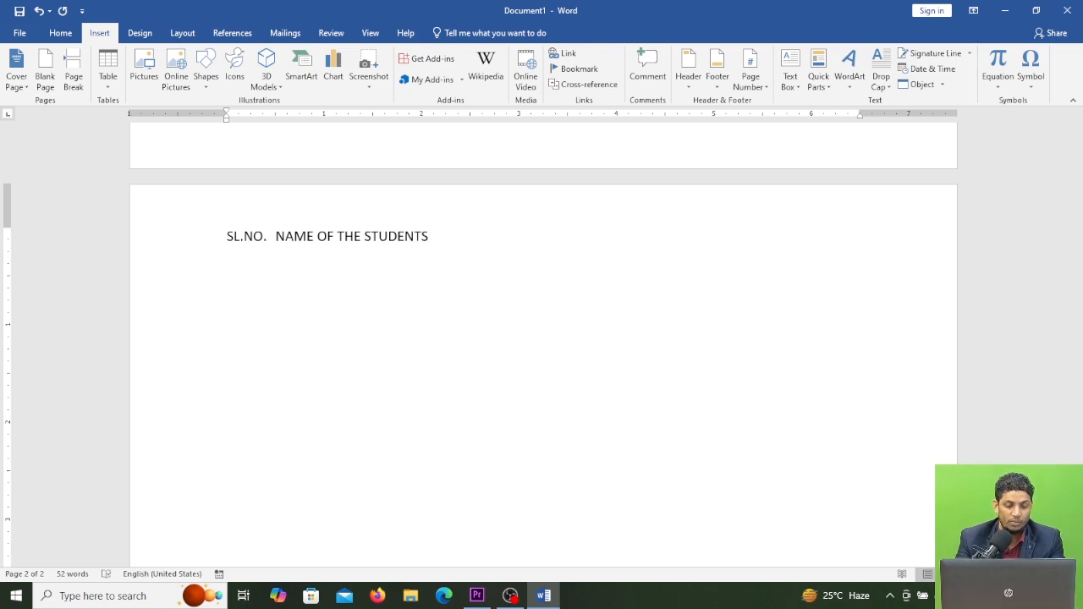
type("AD")
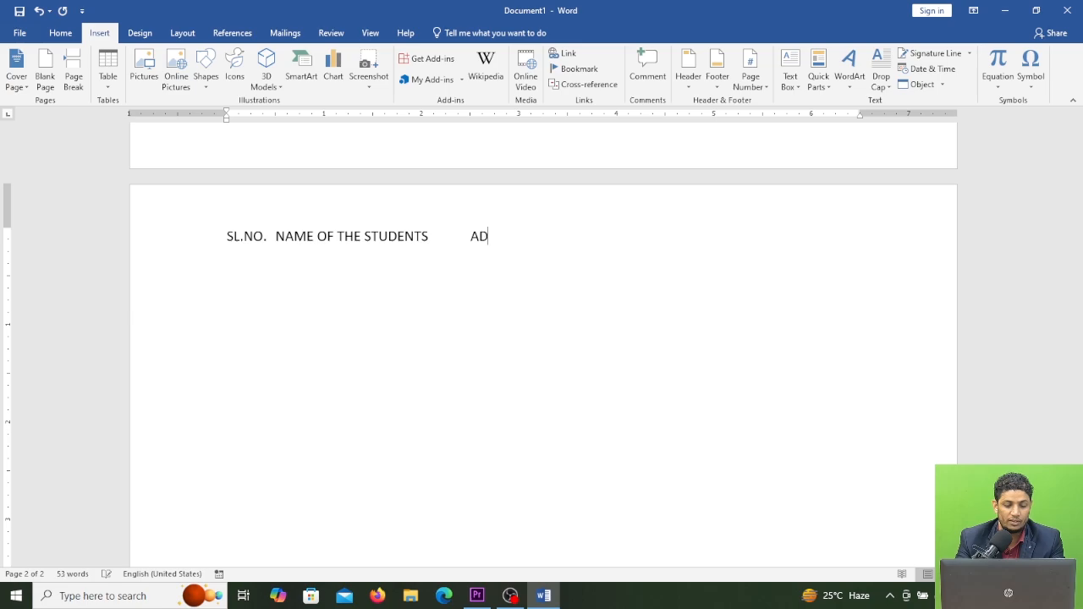
type("DRESS")
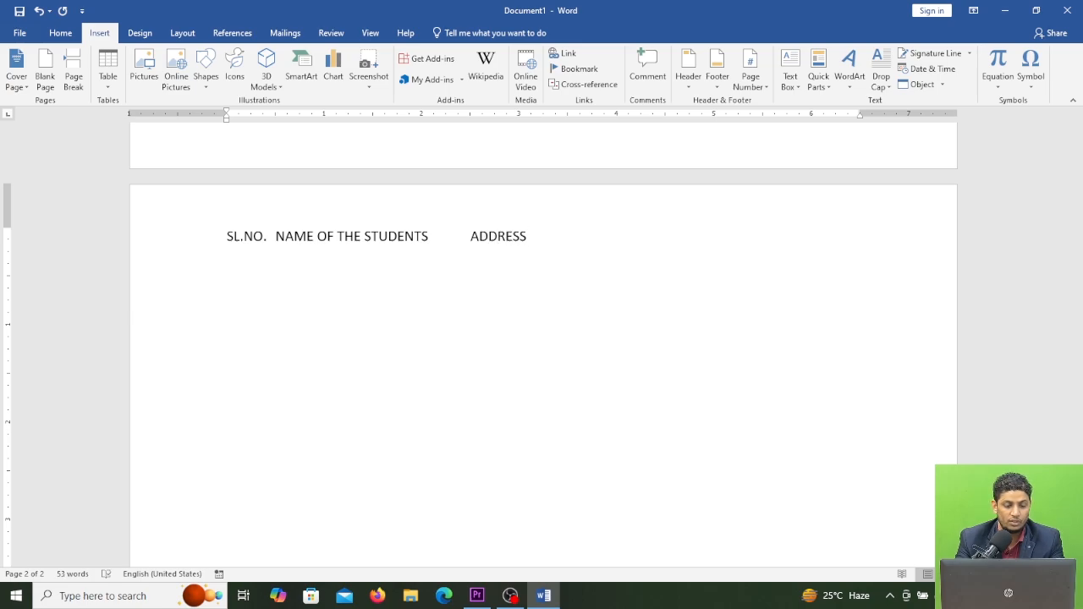
key("Tab")
type("MOBI")
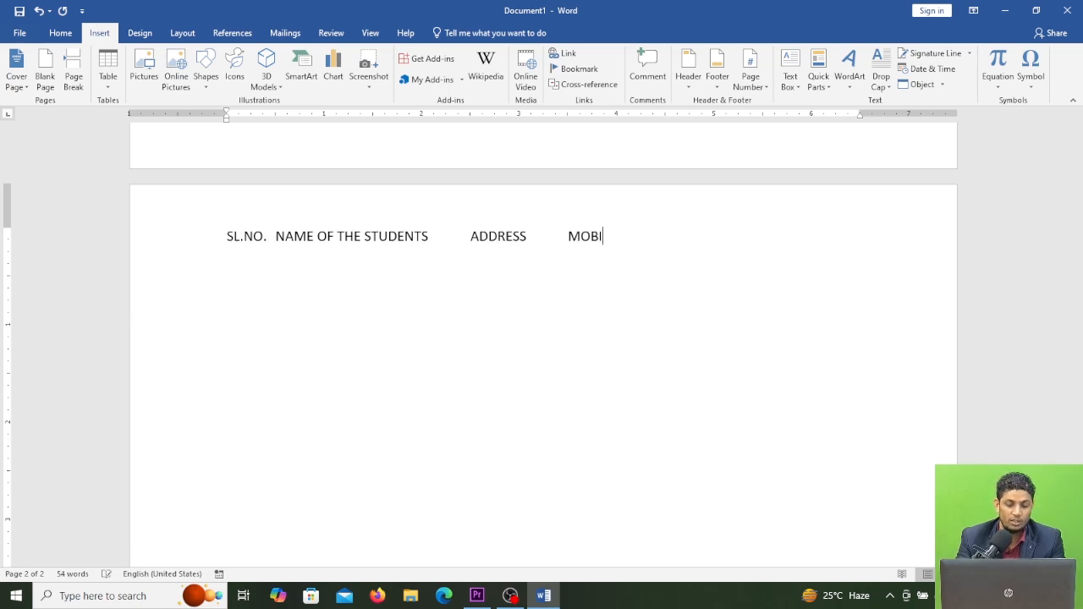
type("LE N")
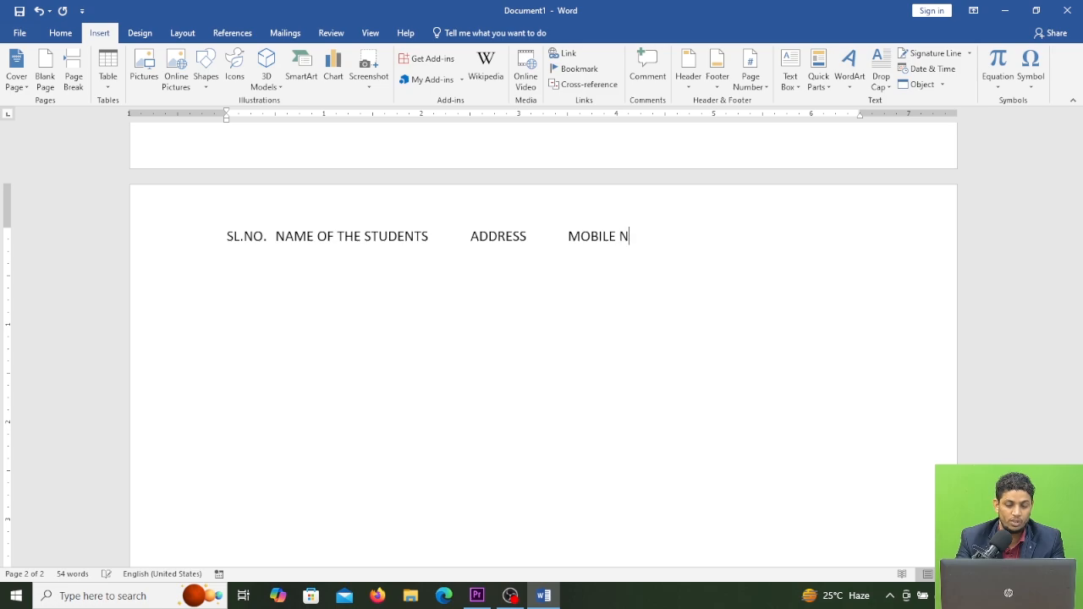
type("UMBER")
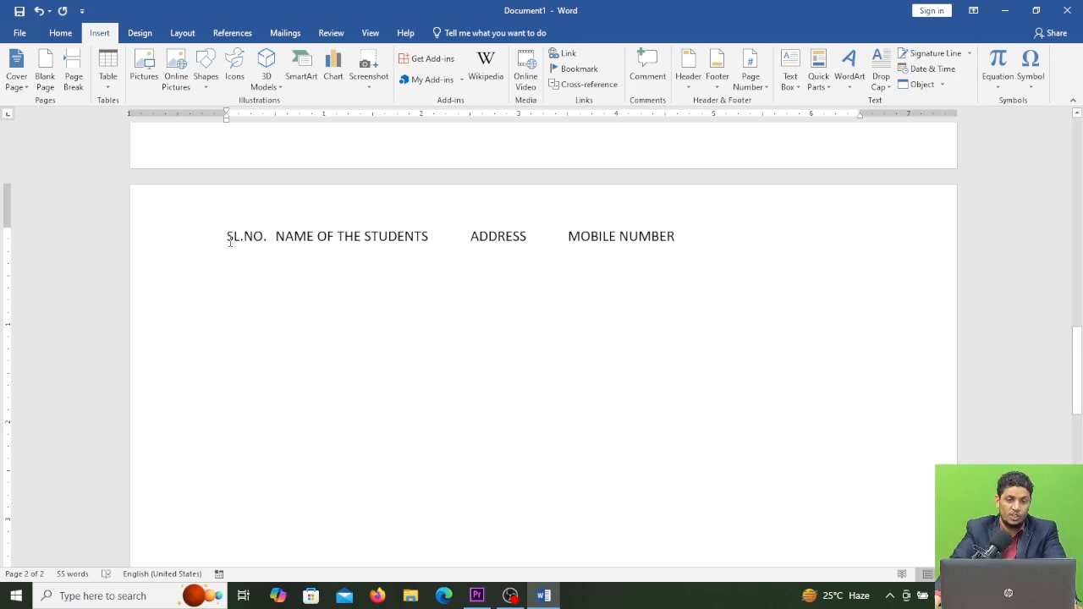
Step: Convert the selected heading line into a four-column table separated at tabs with Convert Text to Table
left_click_drag(230, 239, 682, 242)
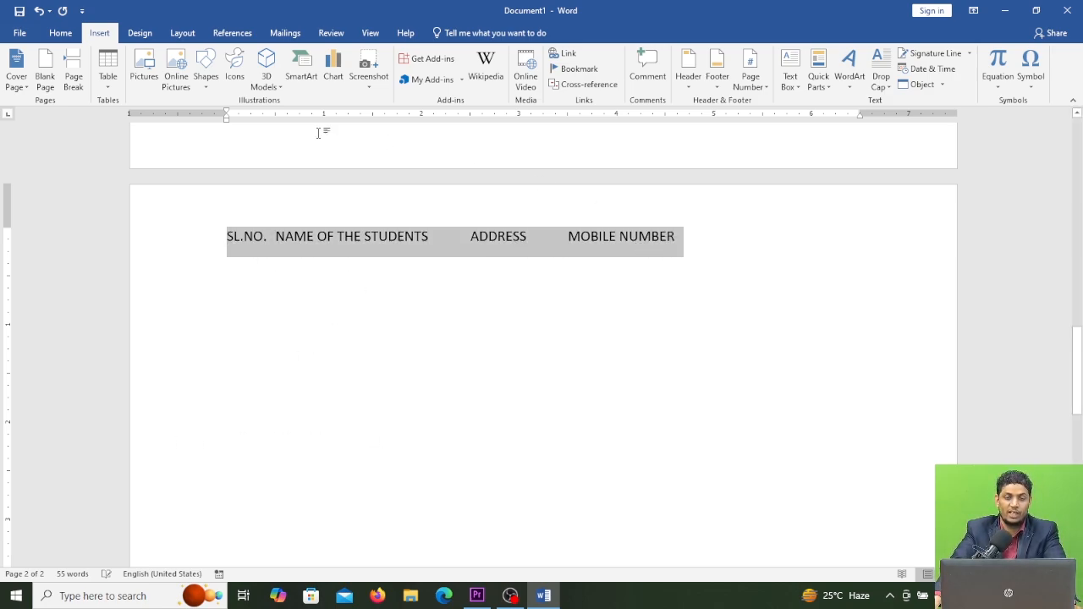
left_click(110, 78)
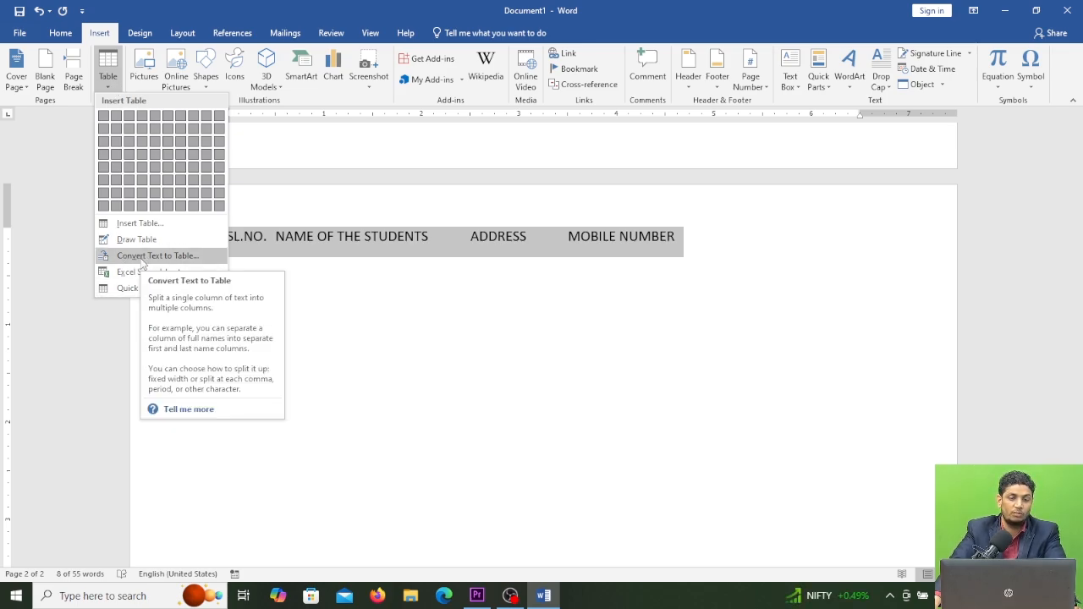
left_click(174, 257)
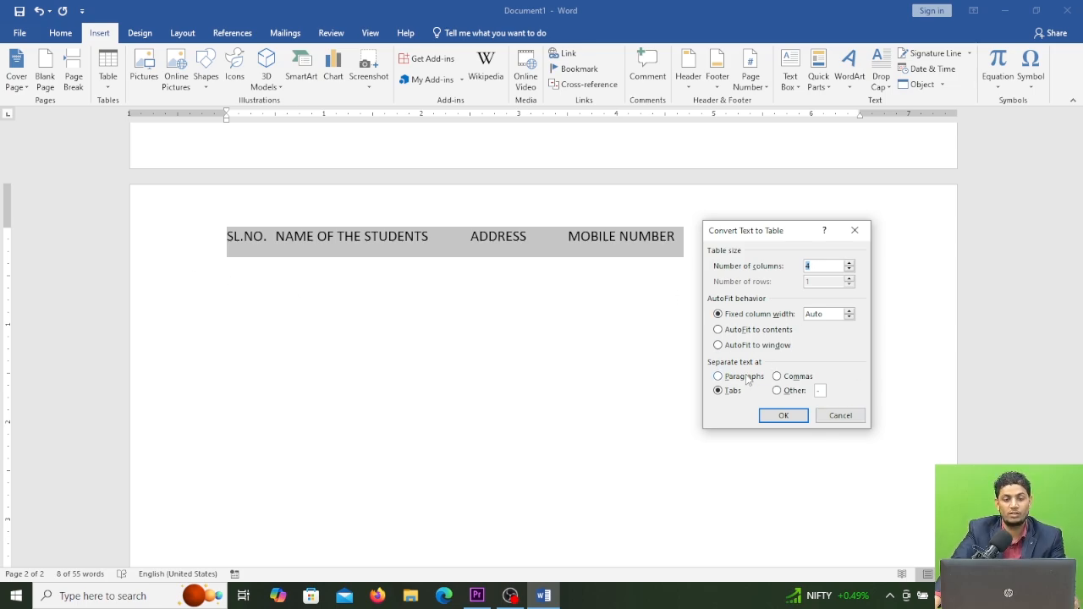
left_click_drag(768, 238, 793, 188)
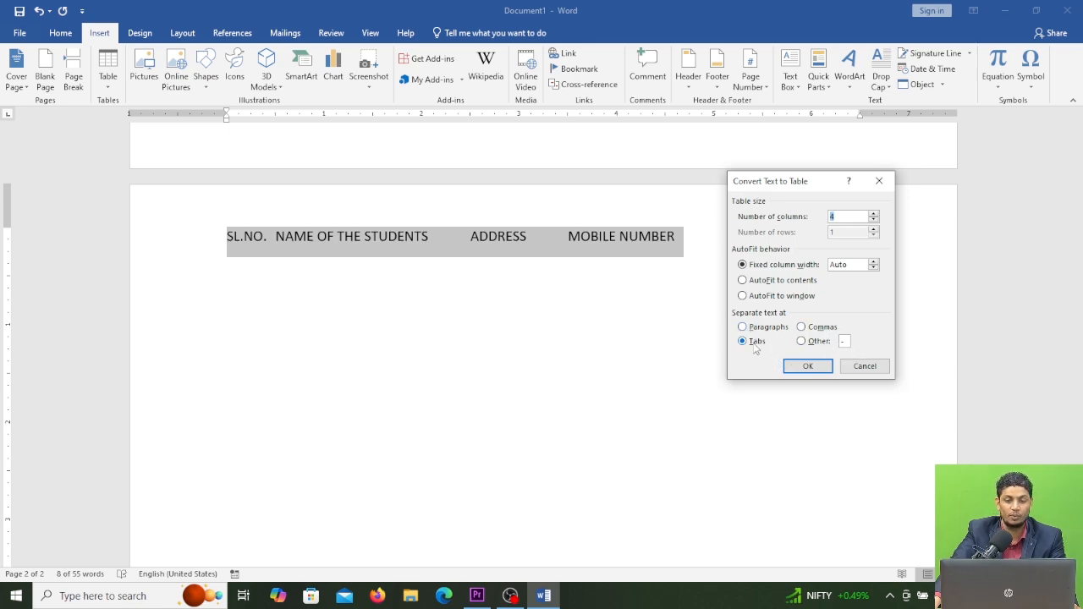
left_click(809, 368)
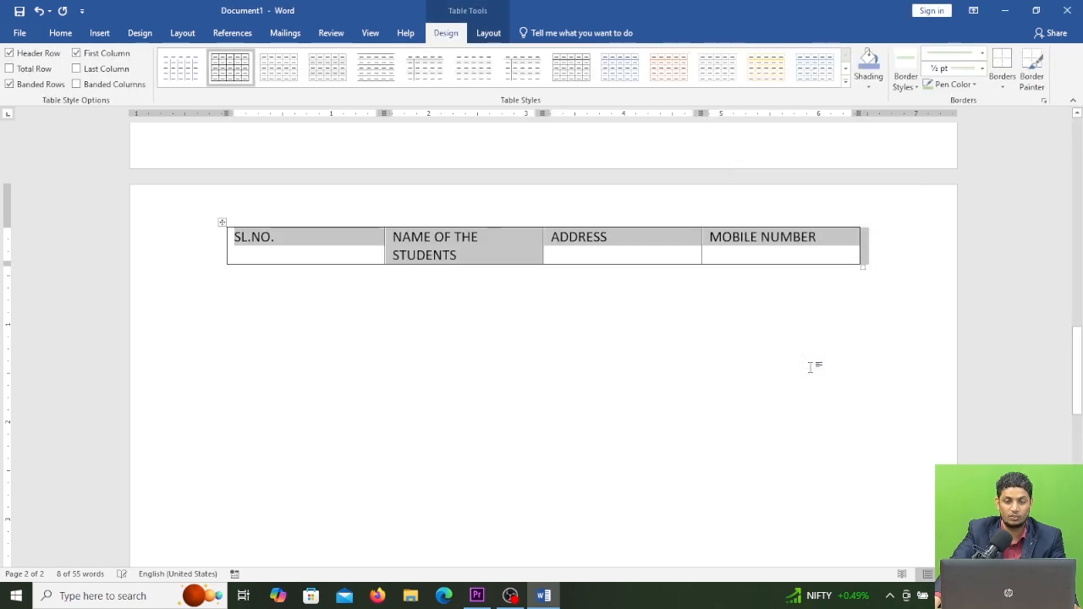
Step: Narrow the SL.NO. column by moving its right border so NAME OF THE STUDENTS fits on one line
left_click(293, 246)
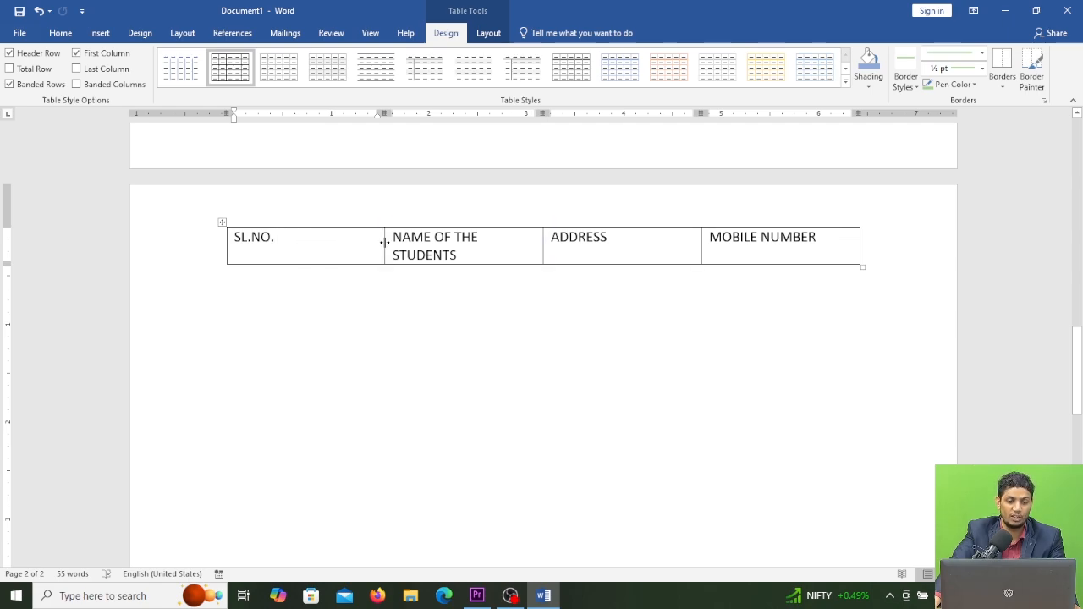
left_click_drag(385, 243, 330, 247)
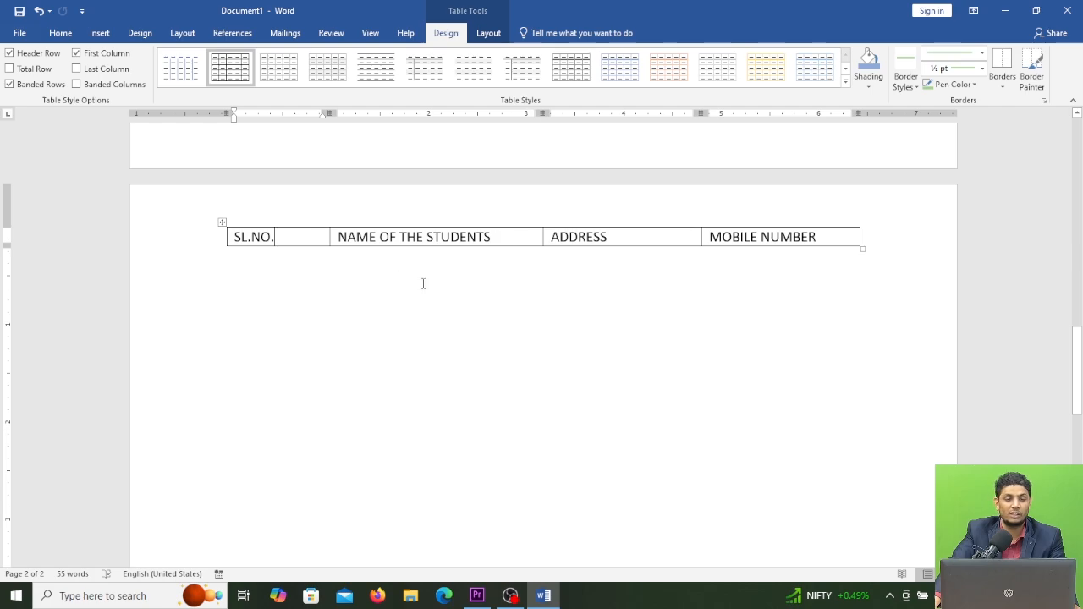
Step: Below the table, enter a line of plus signs and dashes marking four columns and turn it into a table
left_click(227, 292)
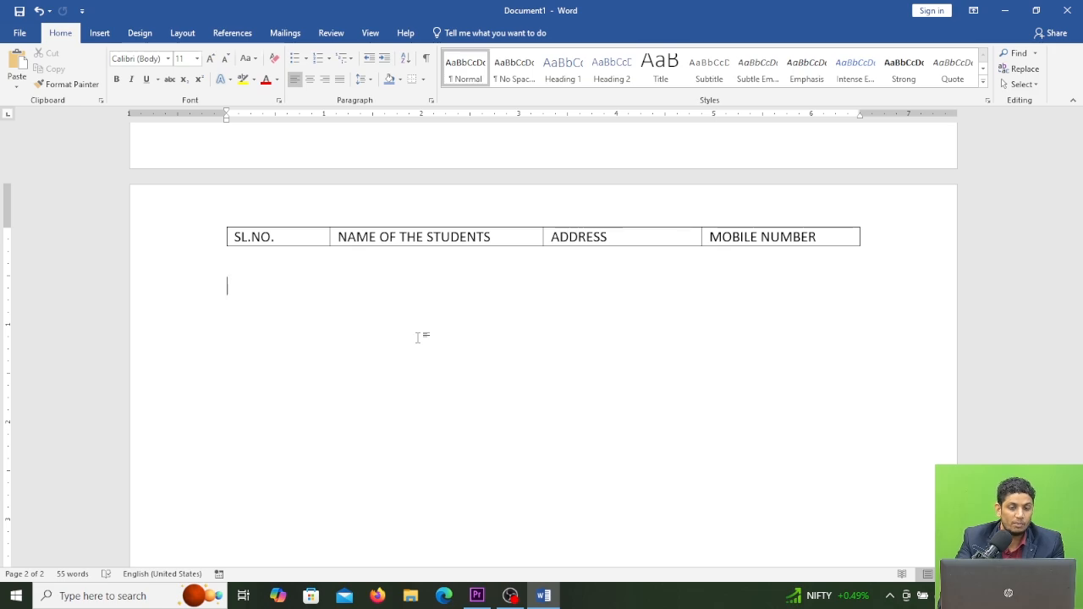
type("+")
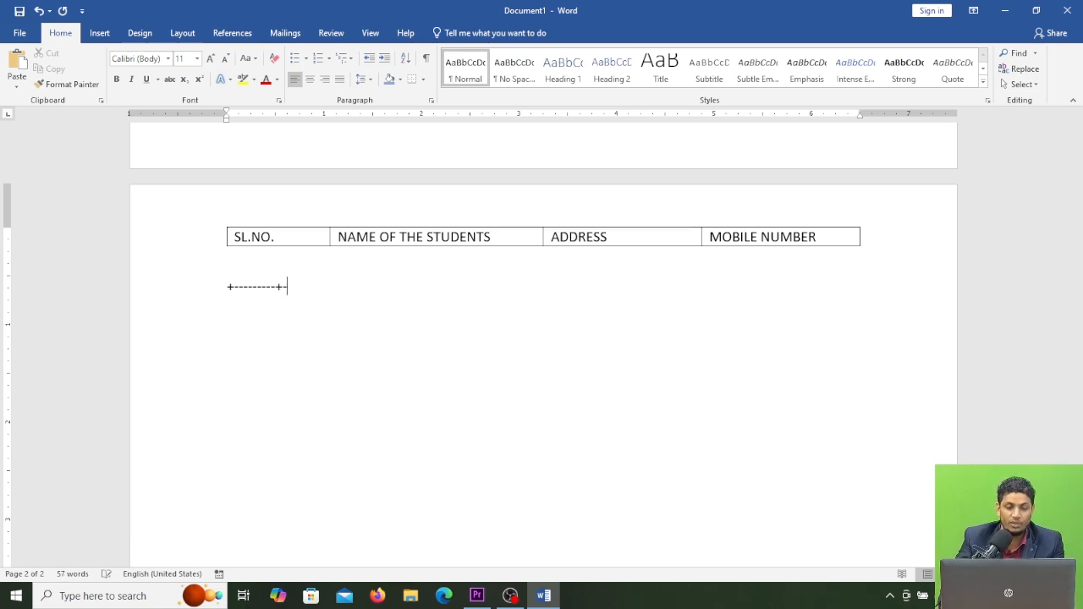
type("---------------------------------")
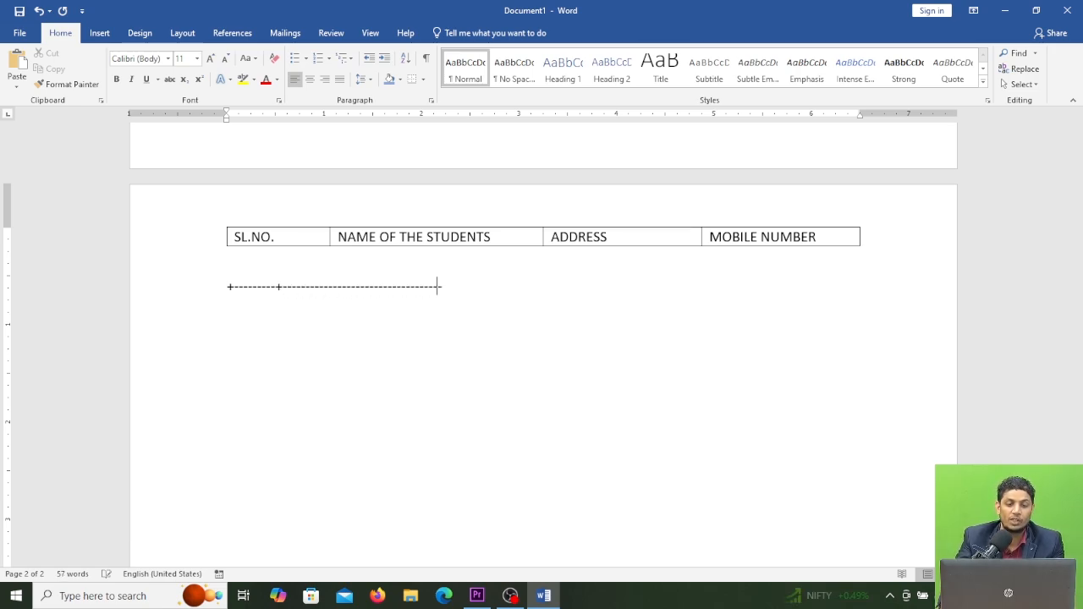
type("+-------------------")
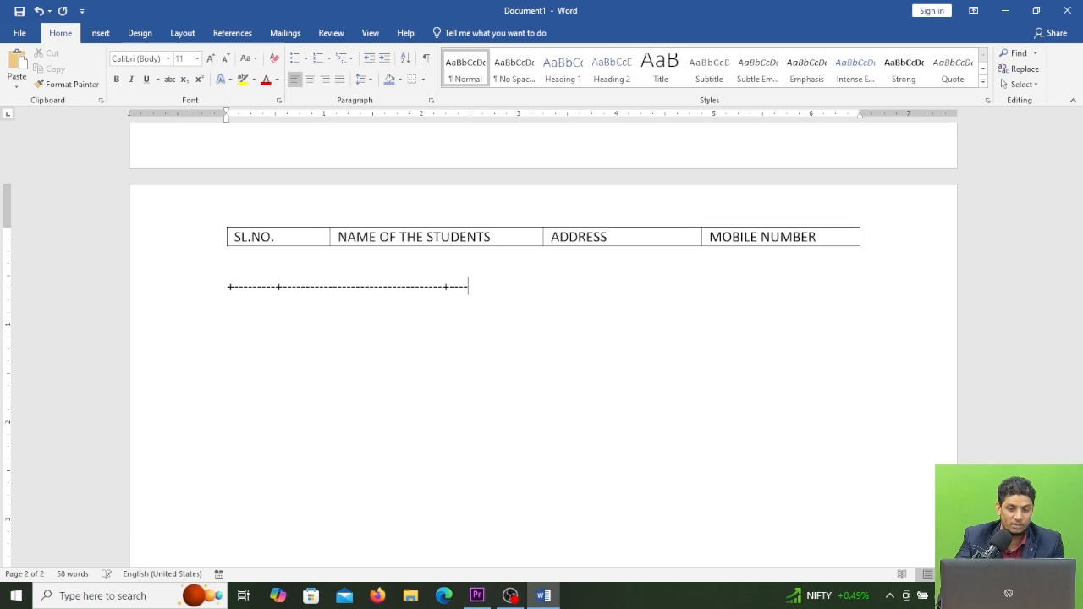
type("+")
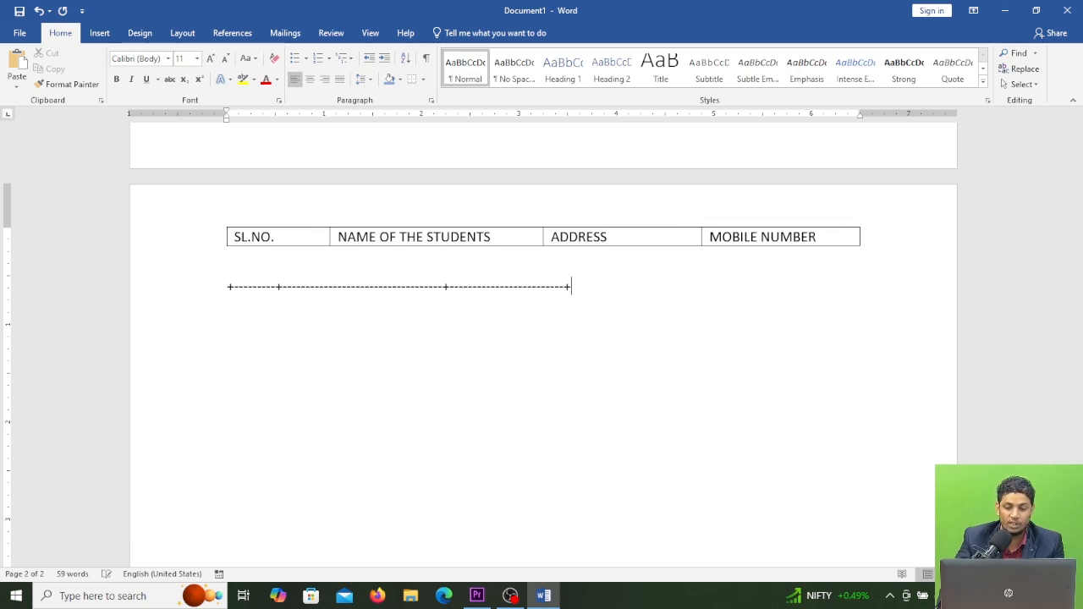
type("------------------+")
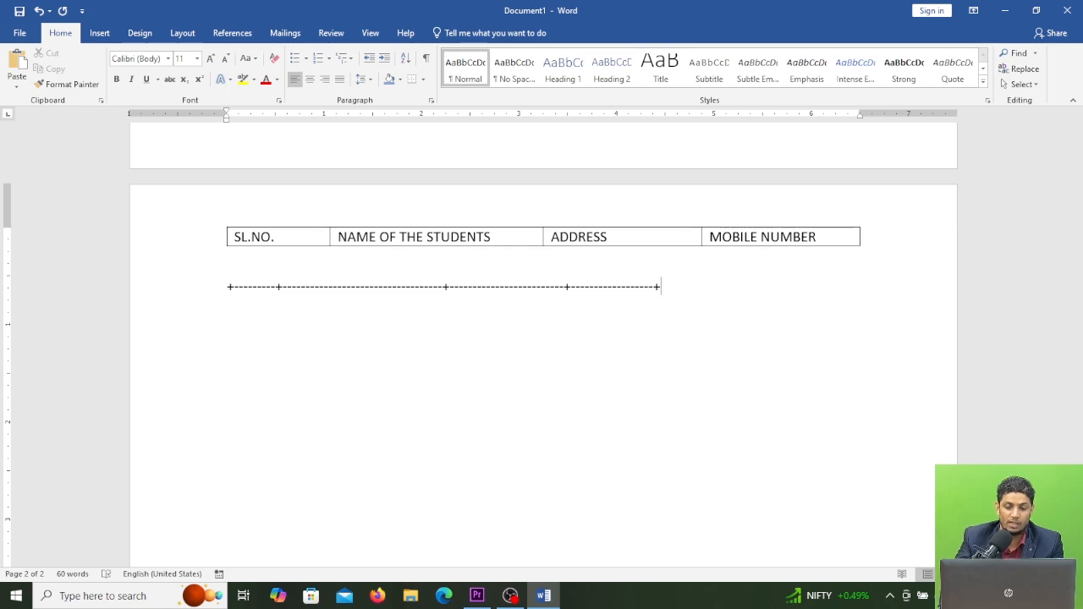
key("Return")
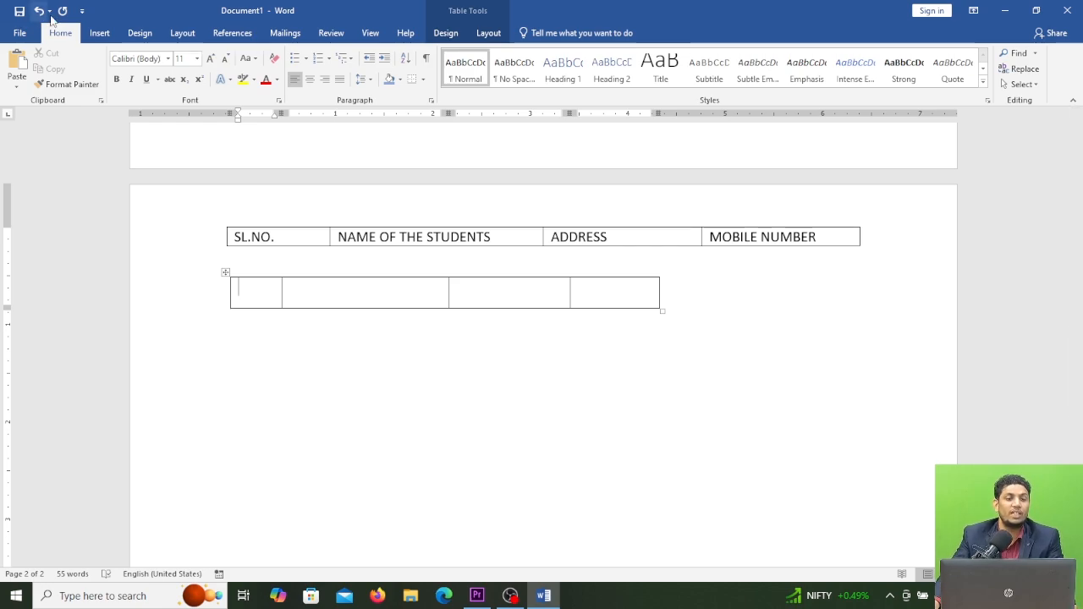
scroll(322, 290, "up", 10)
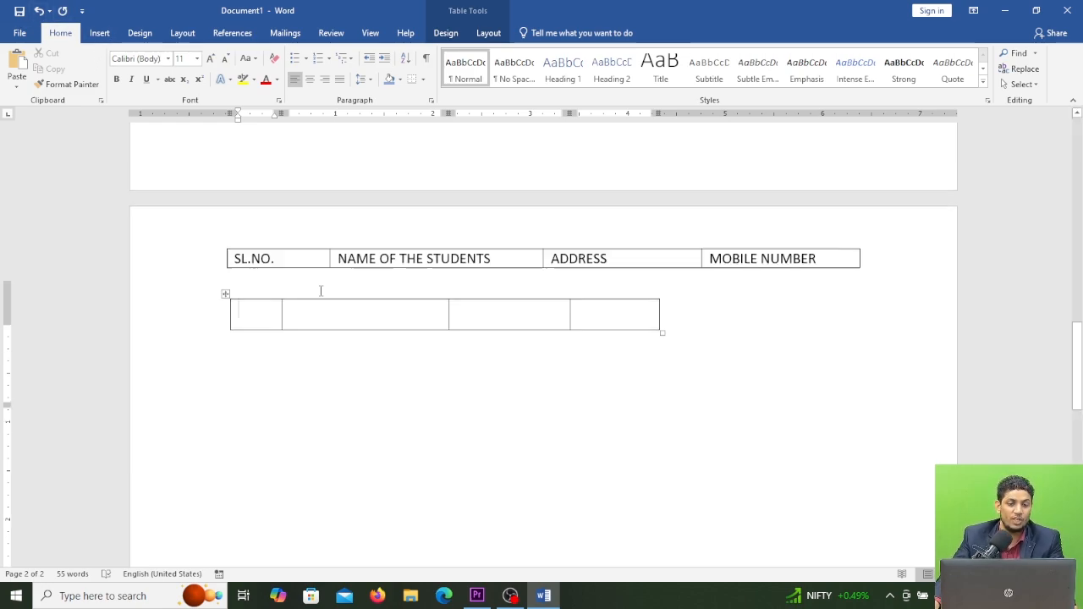
scroll(380, 264, "up", 10)
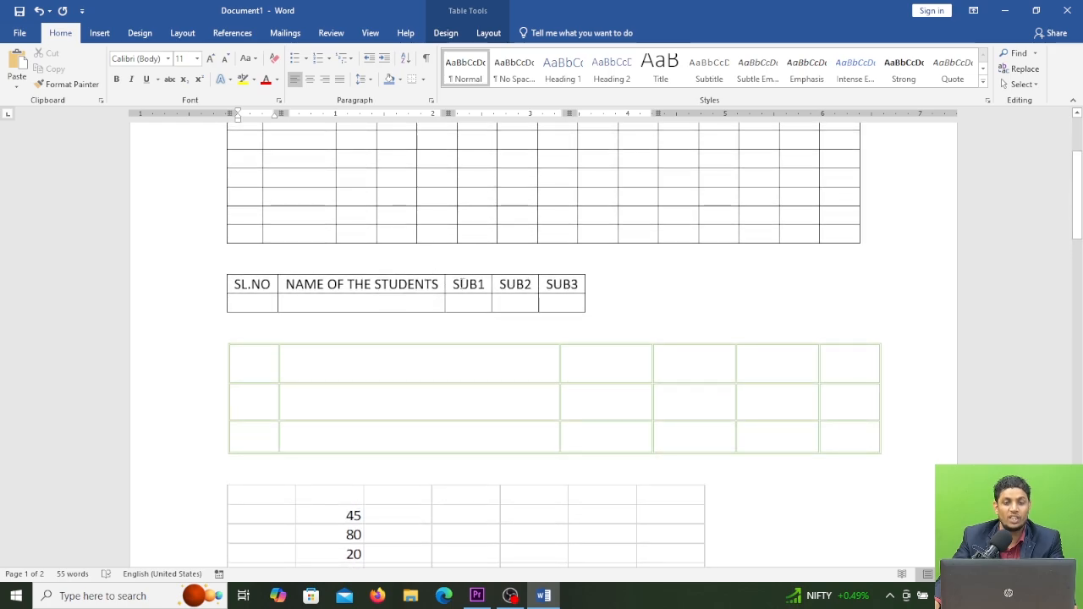